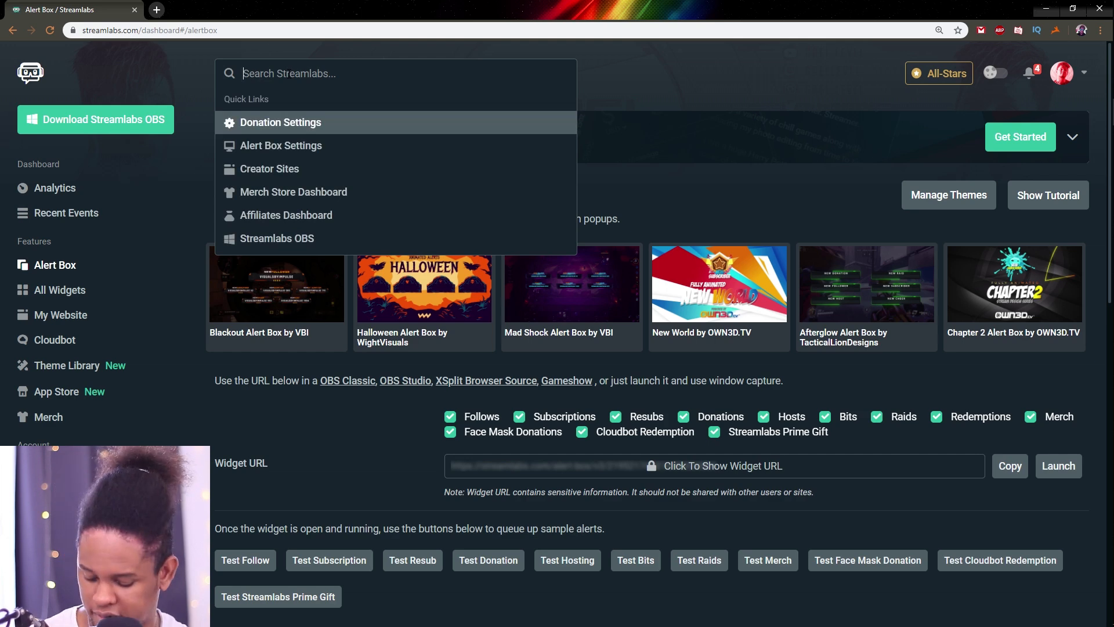
# Enter "alert" in the Streamlabs search and open the Follows settings of the Alert Box
pyautogui.write('alert')
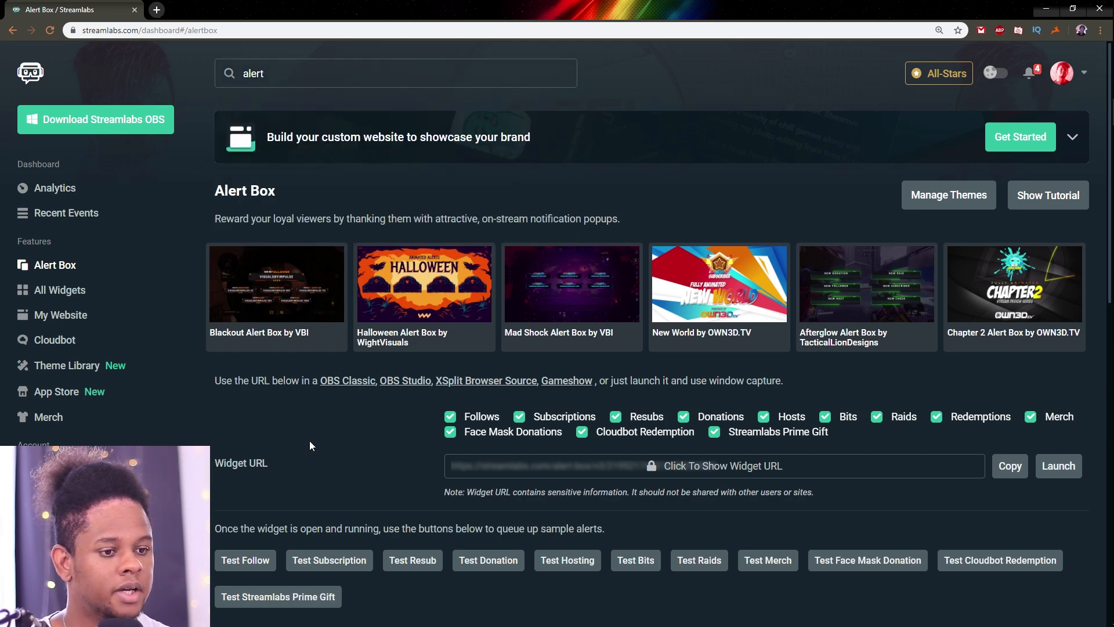
pyautogui.scroll(-7, 313, 418)
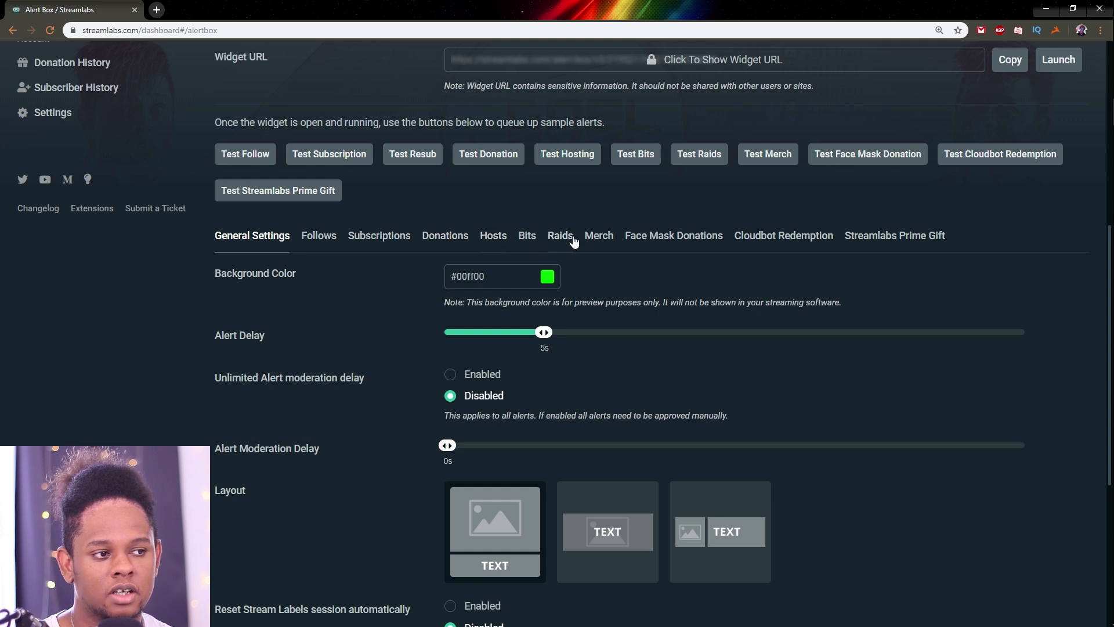
pyautogui.scroll(-2, 654, 316)
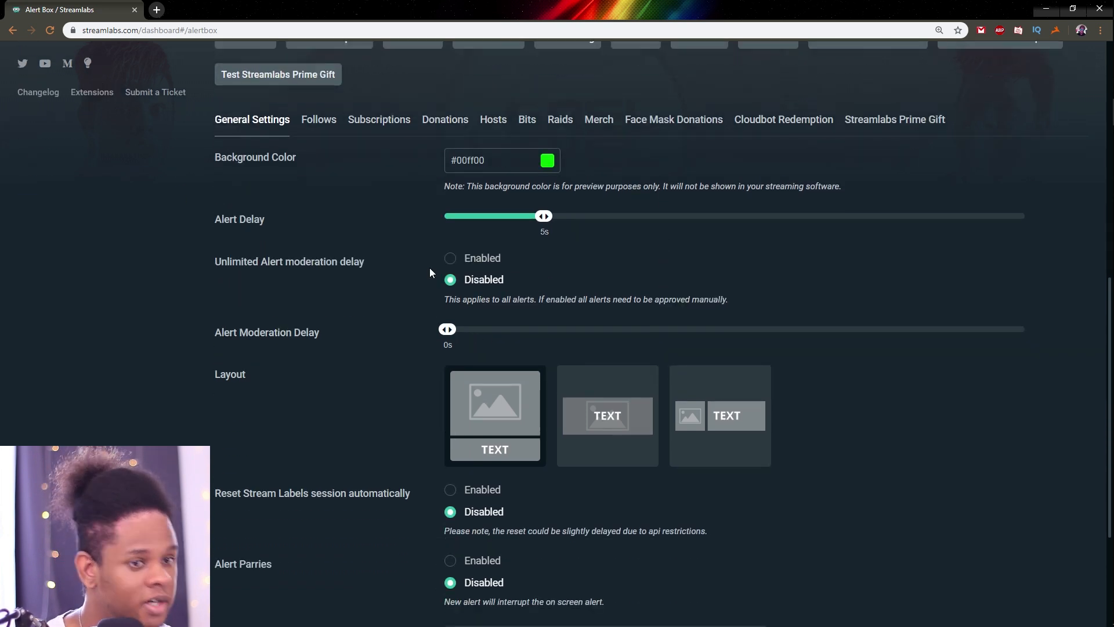
pyautogui.click(328, 120)
pyautogui.scroll(-2, 339, 165)
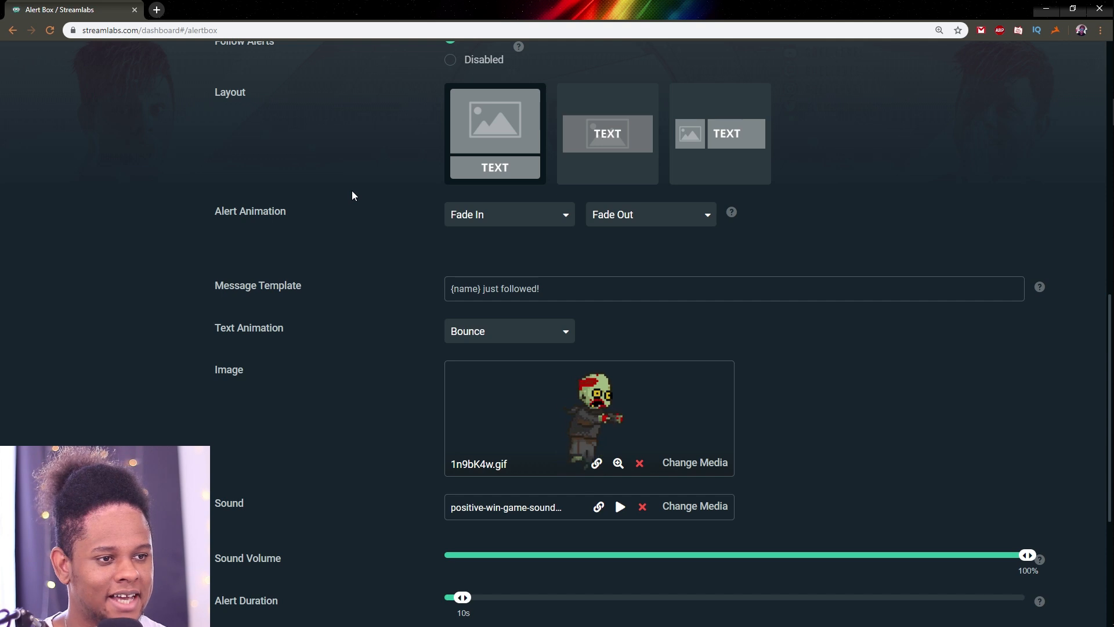
# Send a test follow alert, check how it looks in the OBS preview, and return to the Alert Box page
pyautogui.scroll(2, 352, 191)
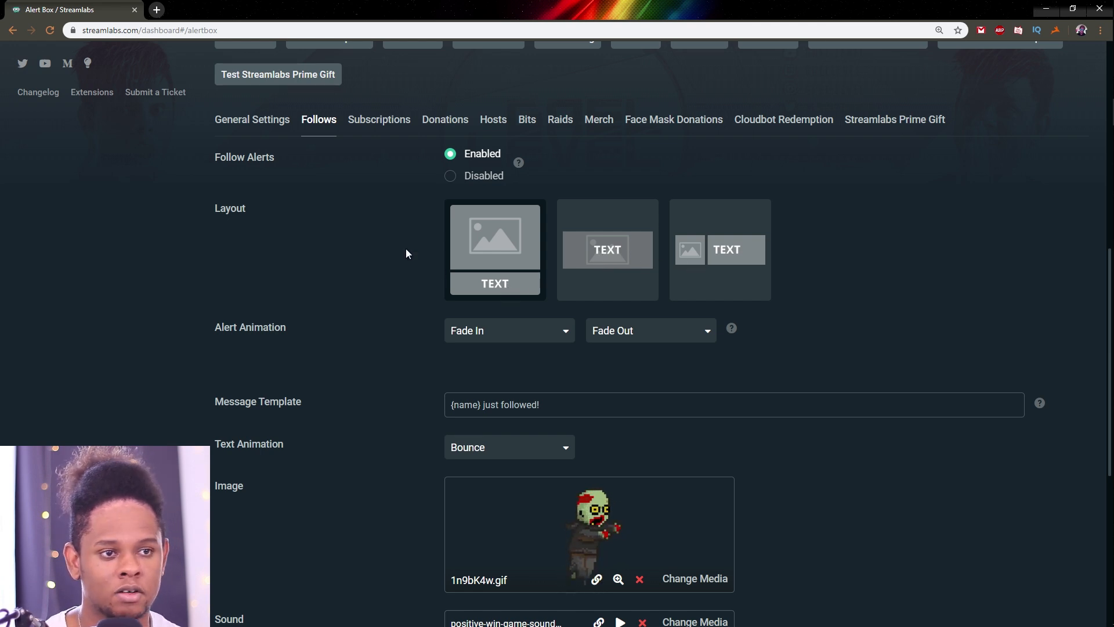
pyautogui.scroll(4, 419, 253)
pyautogui.click(248, 271)
pyautogui.hotkey('alt', 'Tab')
pyautogui.press('Tab')
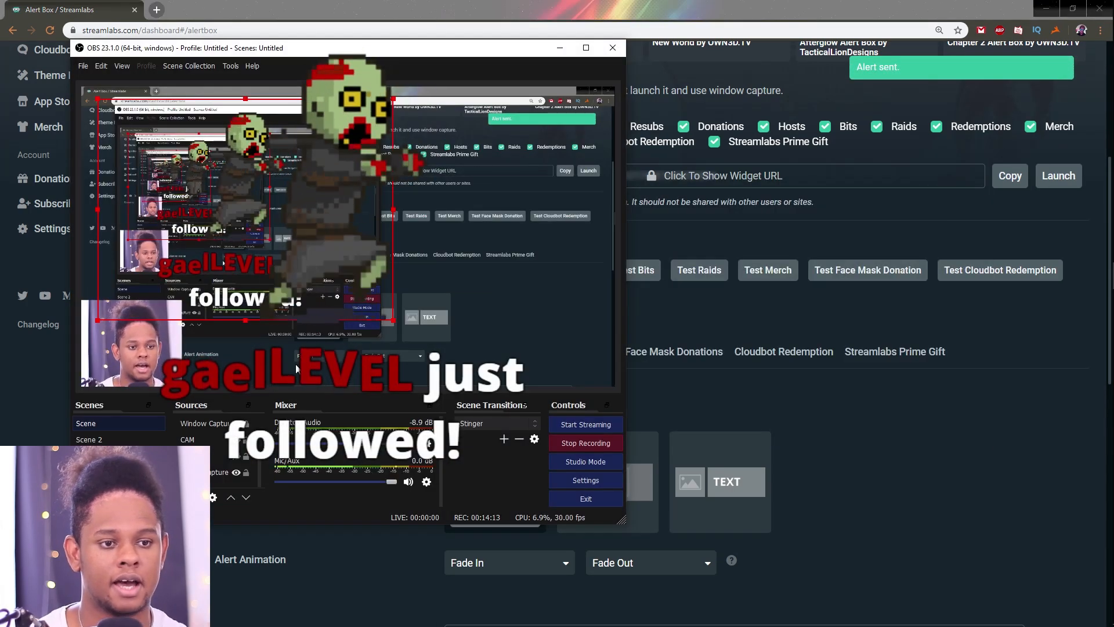
pyautogui.hotkey('alt', 'Tab')
# Set the follow alert layout to text overlaid on the image and save the settings
pyautogui.scroll(-4, 556, 290)
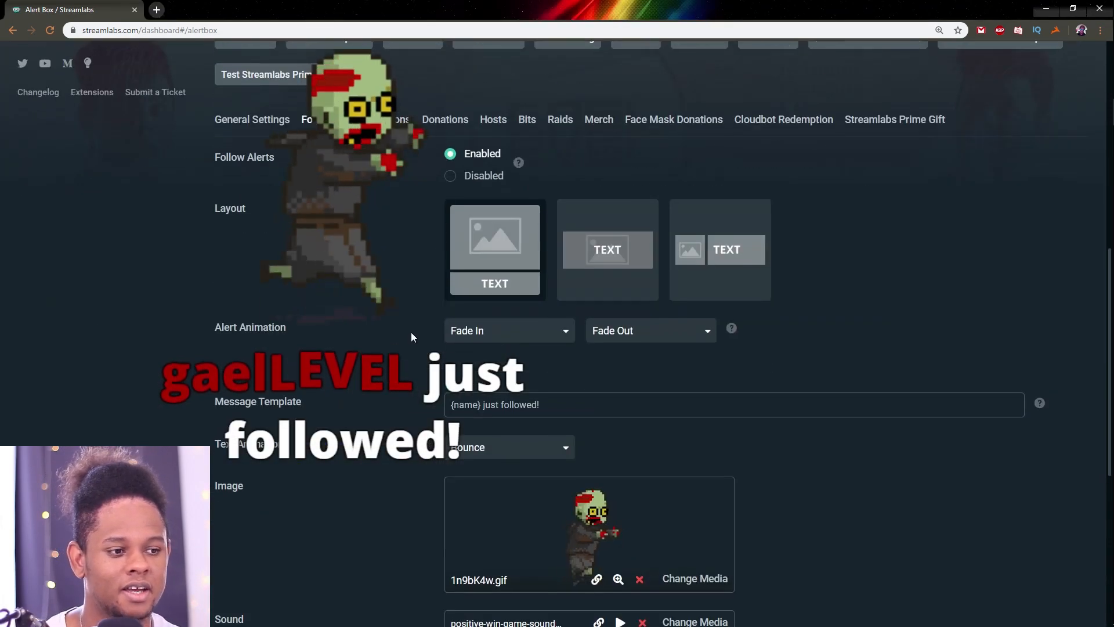
pyautogui.click(612, 244)
pyautogui.scroll(-6, 612, 244)
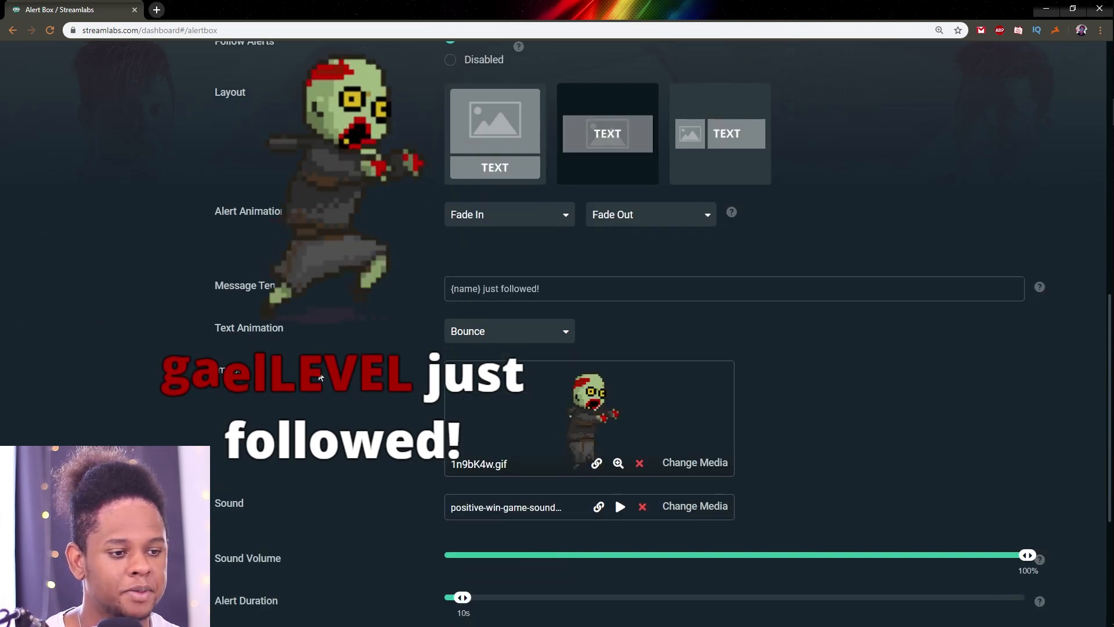
pyautogui.click(656, 600)
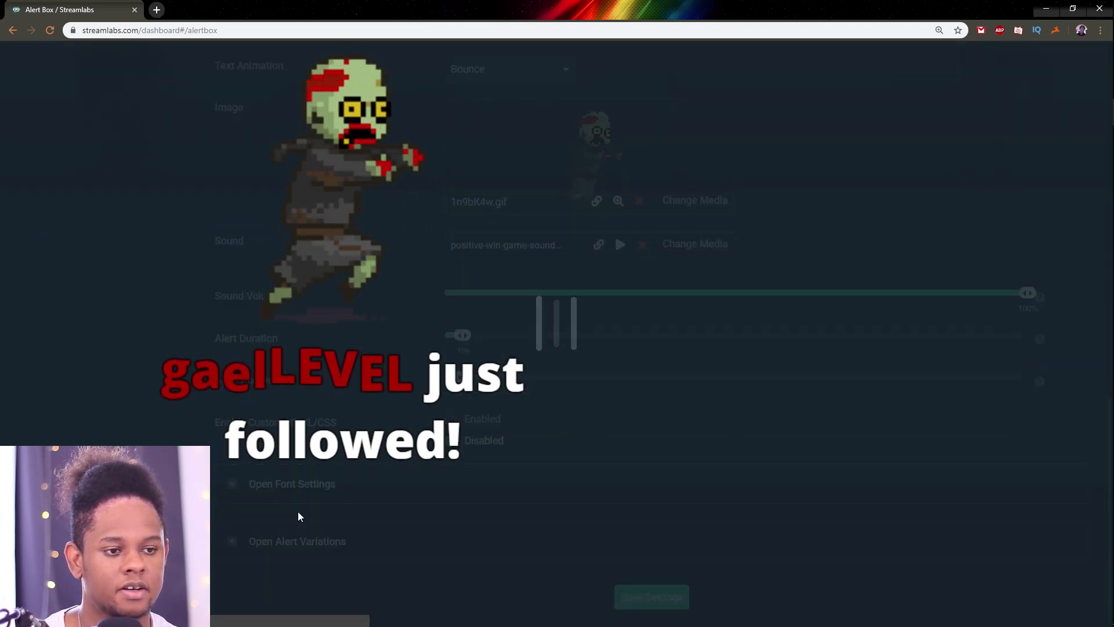
# Send another test follow alert to check the overlaid text layout in OBS, then return to the browser
pyautogui.scroll(-4, 319, 455)
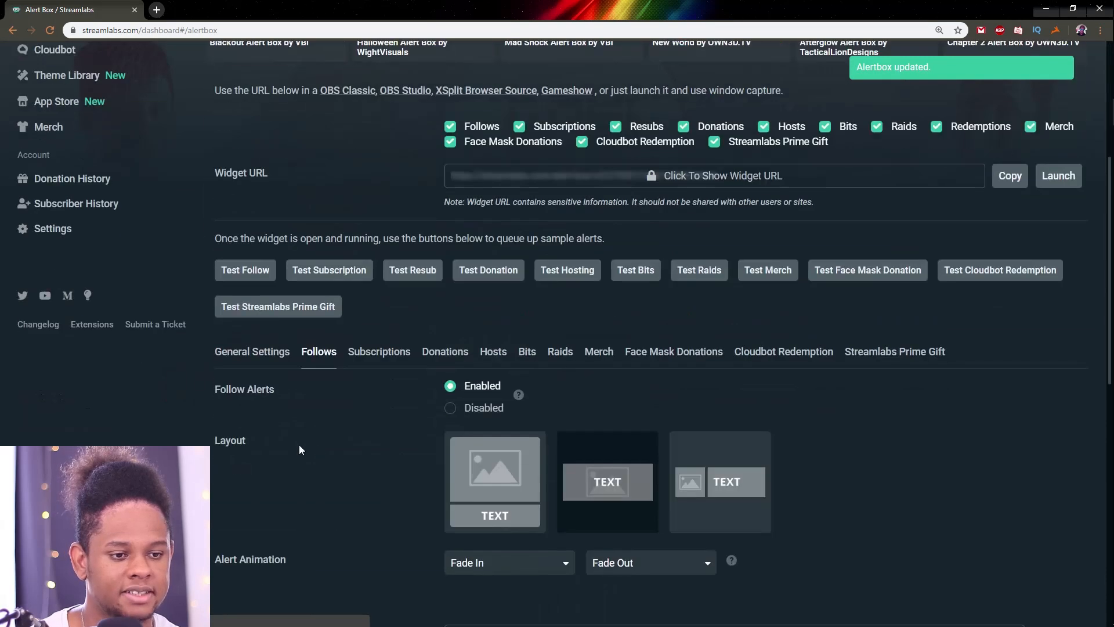
pyautogui.click(245, 269)
pyautogui.hotkey('alt', 'Tab')
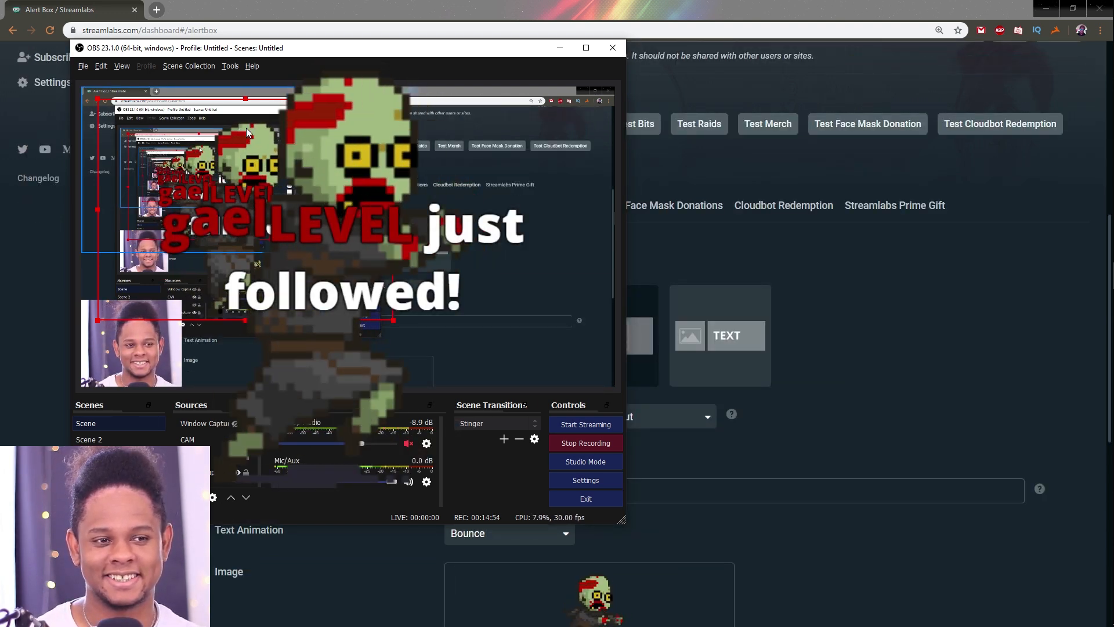
pyautogui.click(862, 305)
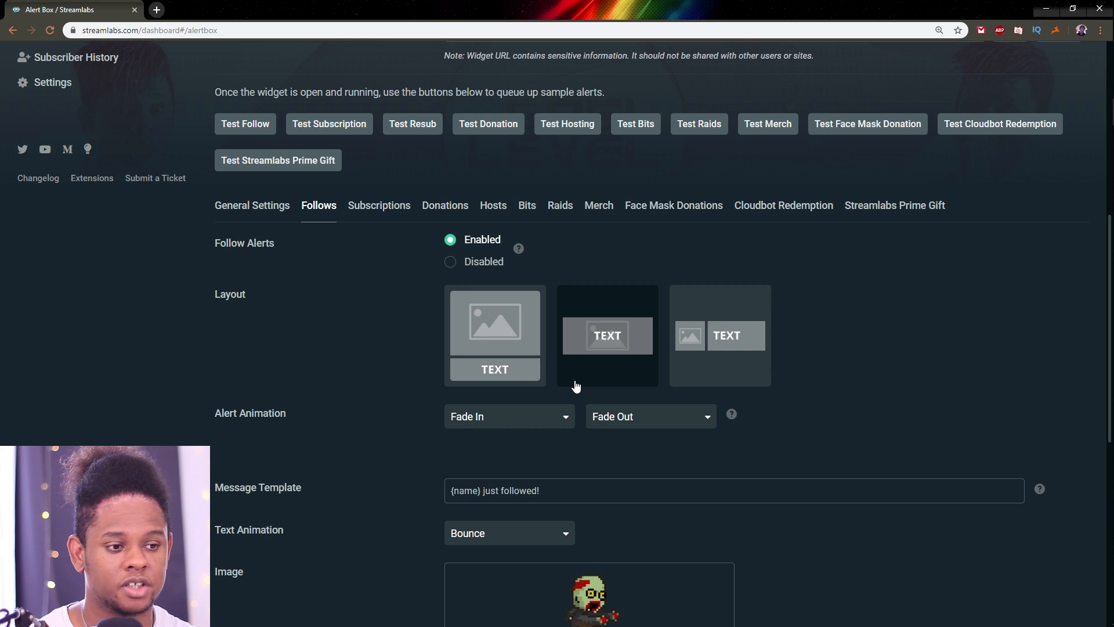
# Examine the follow alert's animation options and its message template, including the {name} placeholder and the "followed!" wording
pyautogui.scroll(-3, 325, 368)
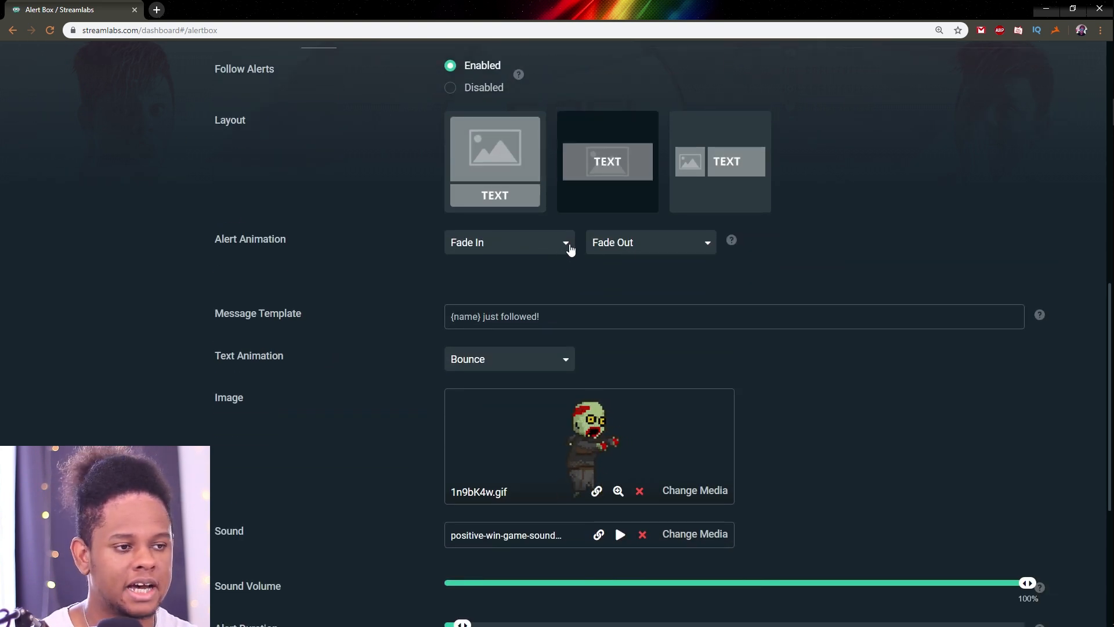
pyautogui.scroll(2, 586, 245)
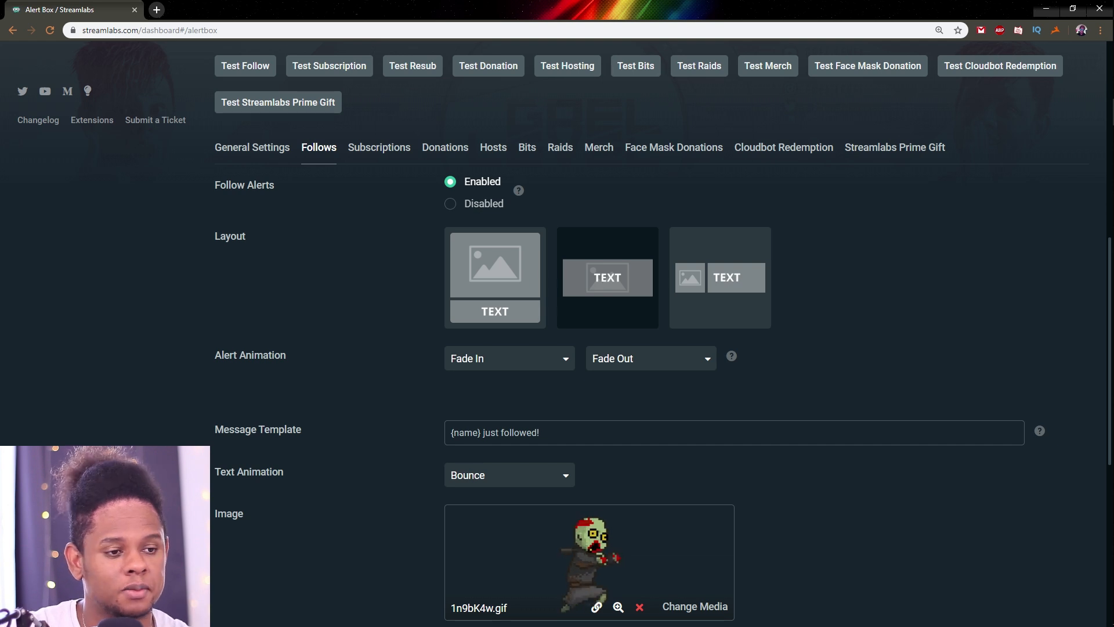
pyautogui.scroll(-3, 456, 259)
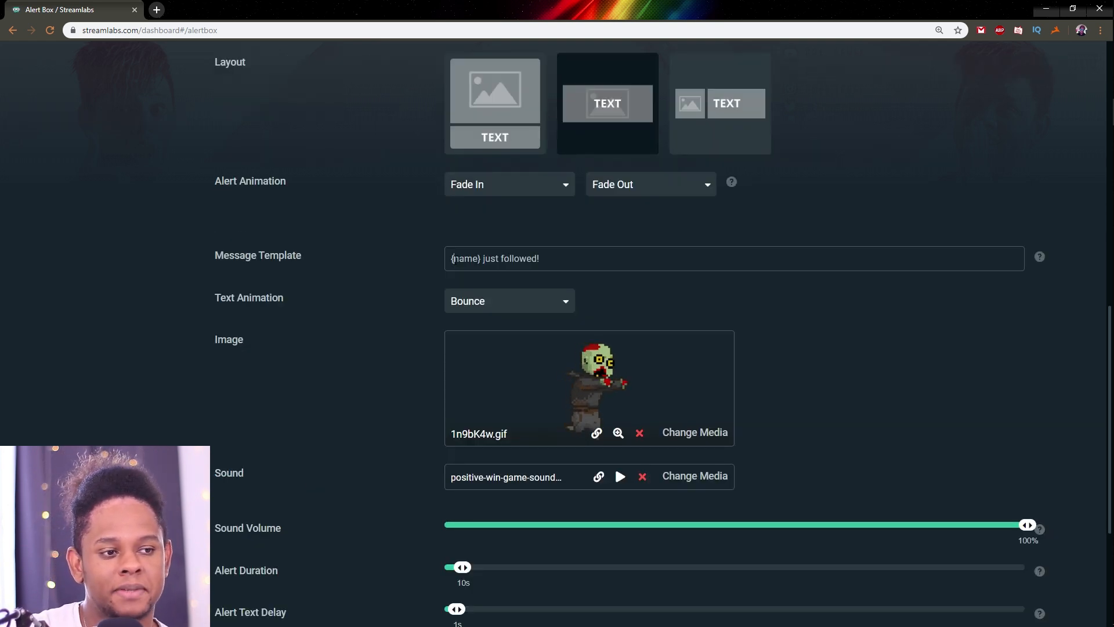
pyautogui.doubleClick(457, 259)
pyautogui.click(475, 258)
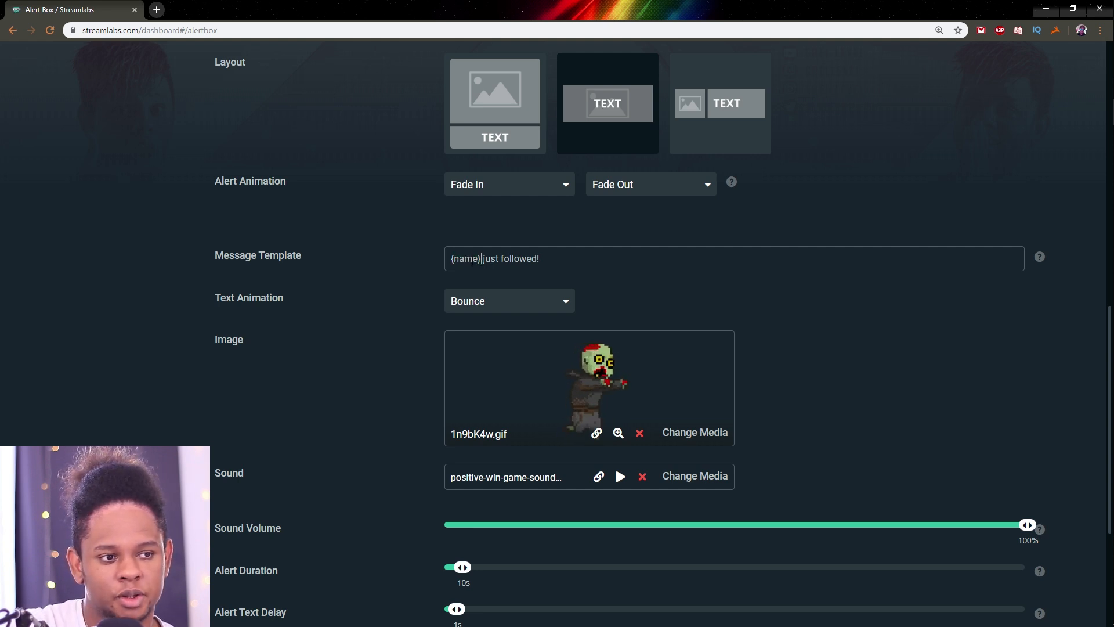
pyautogui.moveTo(483, 259); pyautogui.dragTo(451, 259)
pyautogui.click(484, 259)
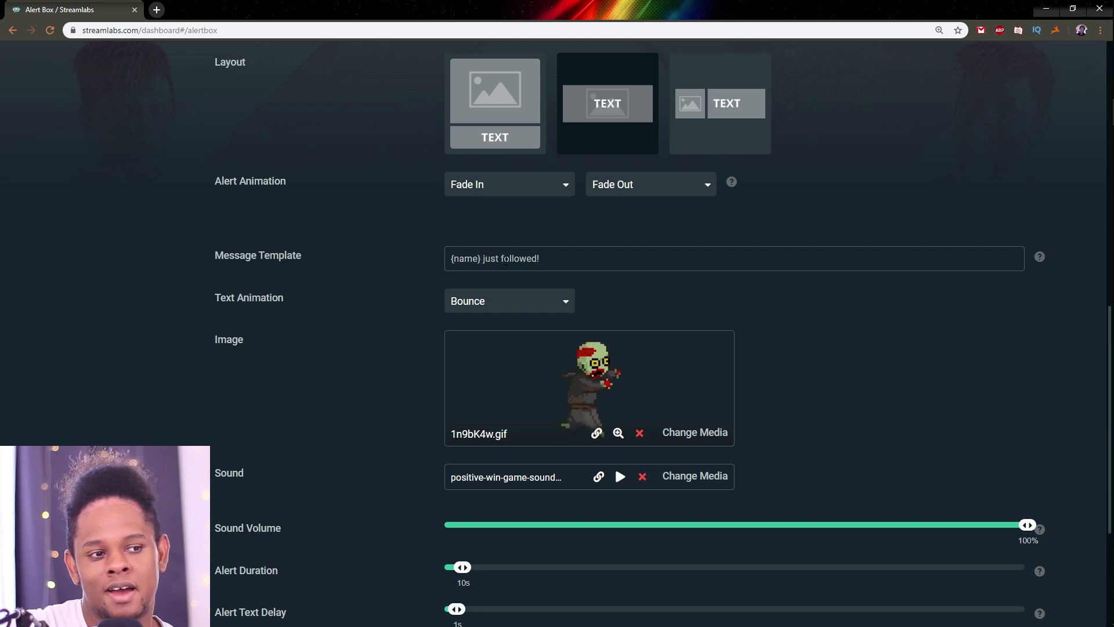
pyautogui.moveTo(501, 258); pyautogui.dragTo(543, 259)
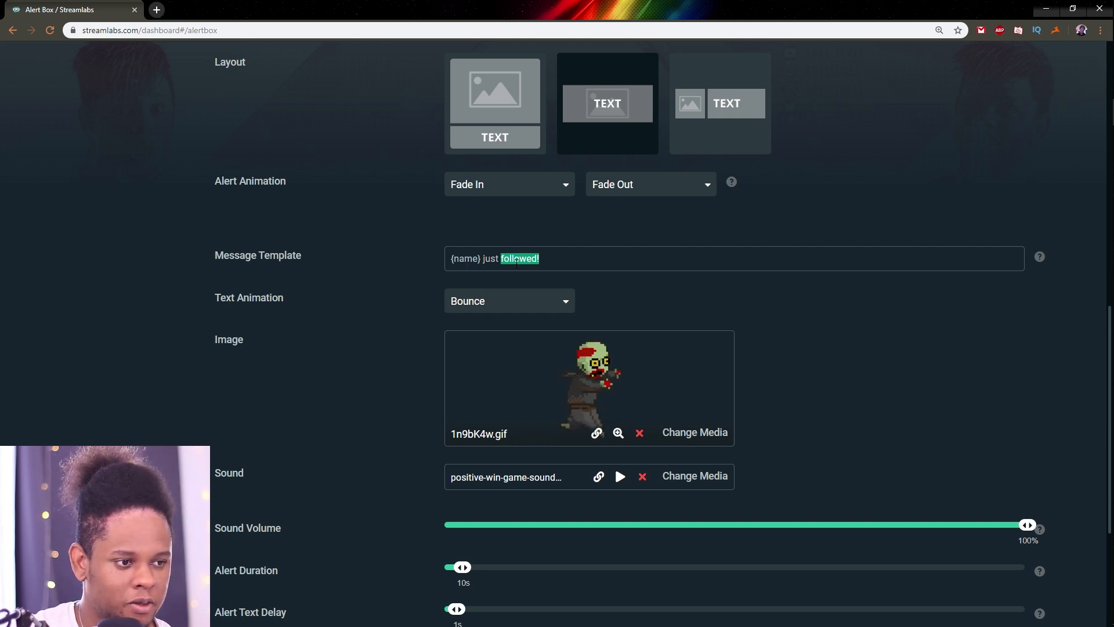
pyautogui.click(381, 271)
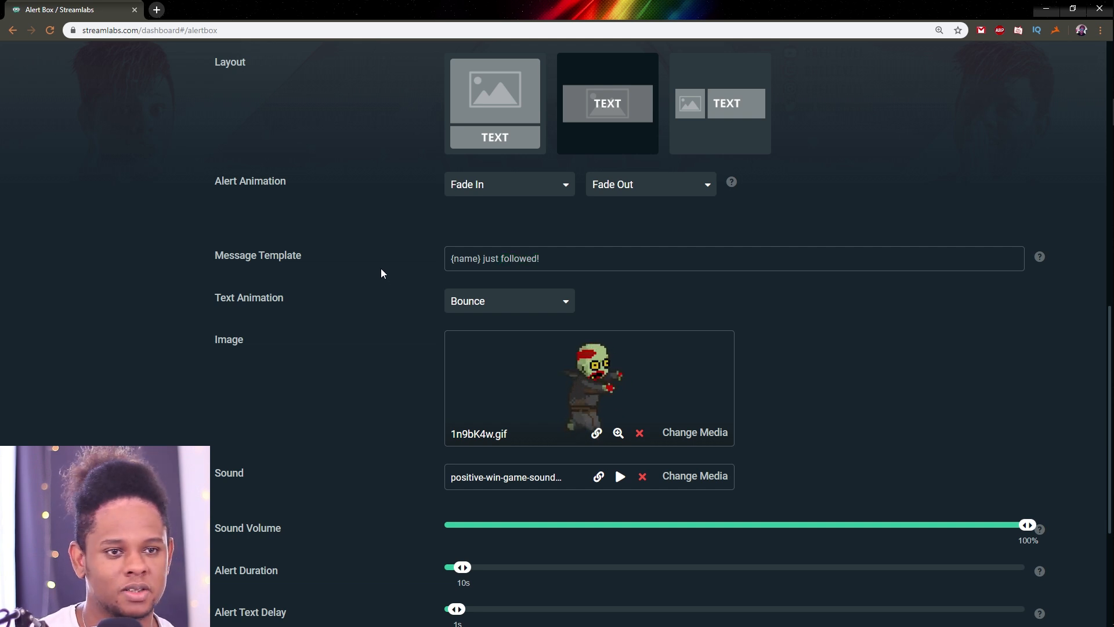
# Set the follow alert's text animation to None
pyautogui.scroll(-1, 382, 269)
pyautogui.scroll(-2, 381, 273)
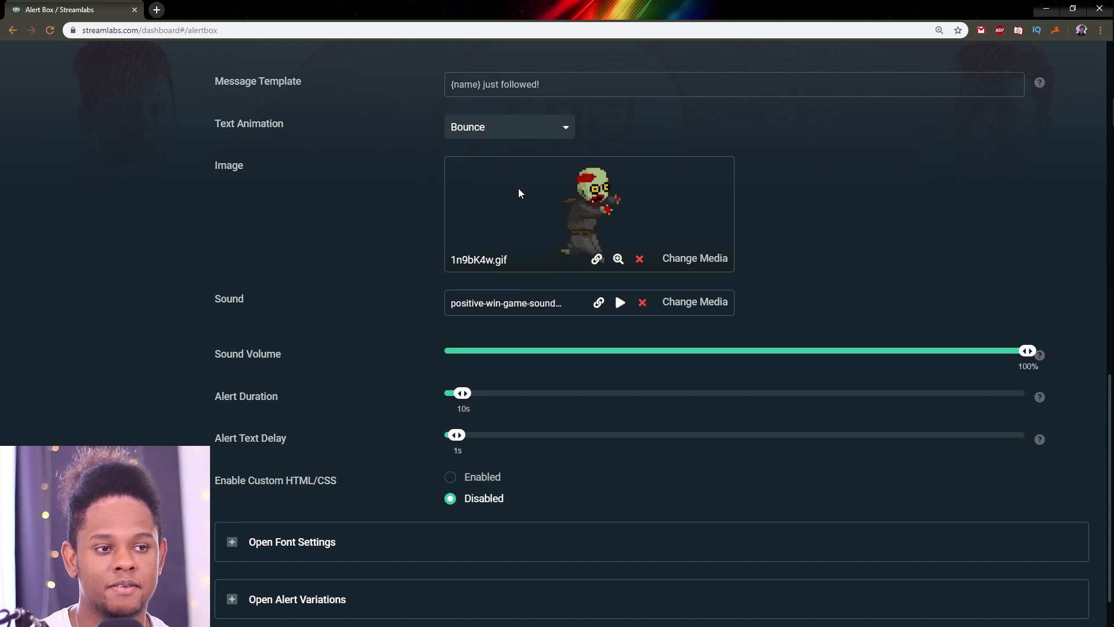
pyautogui.click(481, 133)
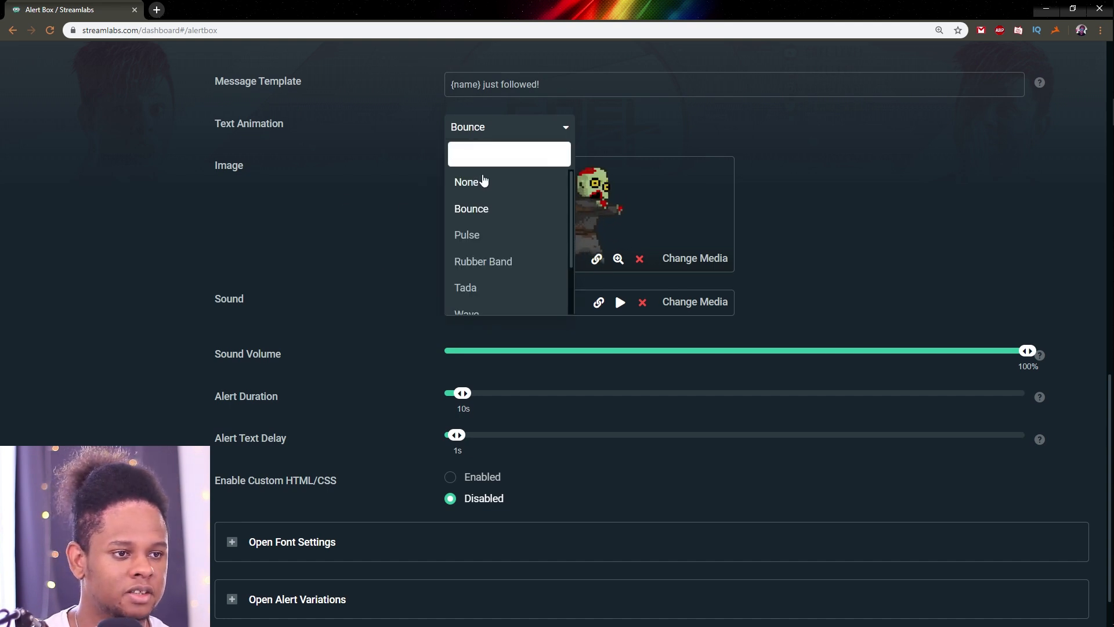
pyautogui.click(482, 181)
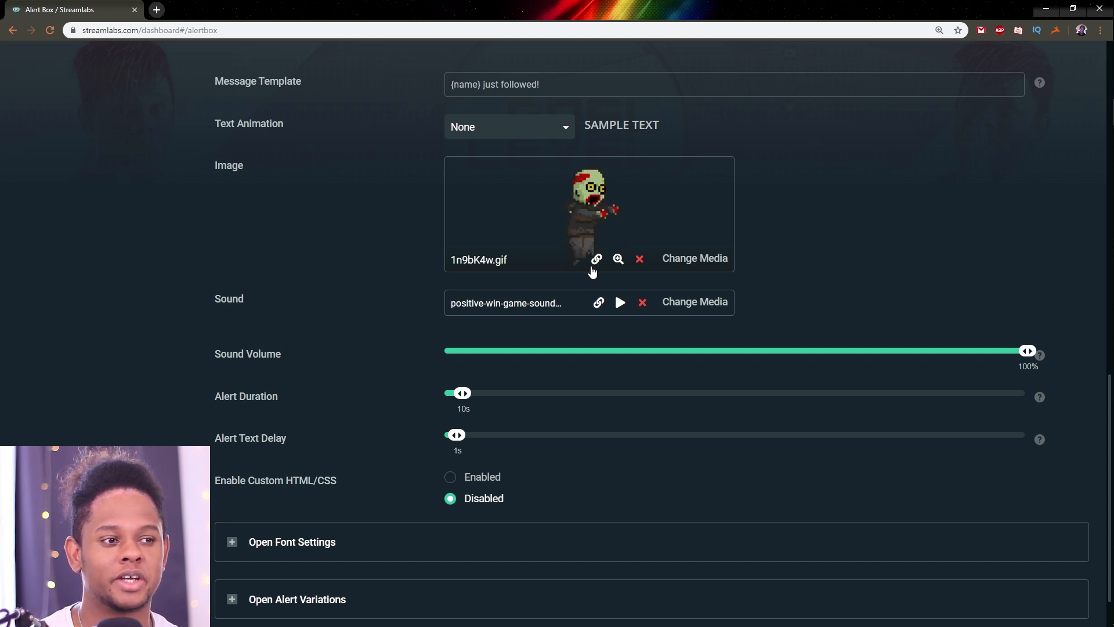
# Search GIPHY in a new browser tab for "dab" and copy the GIF link of the Betty White dab GIF
pyautogui.click(157, 8)
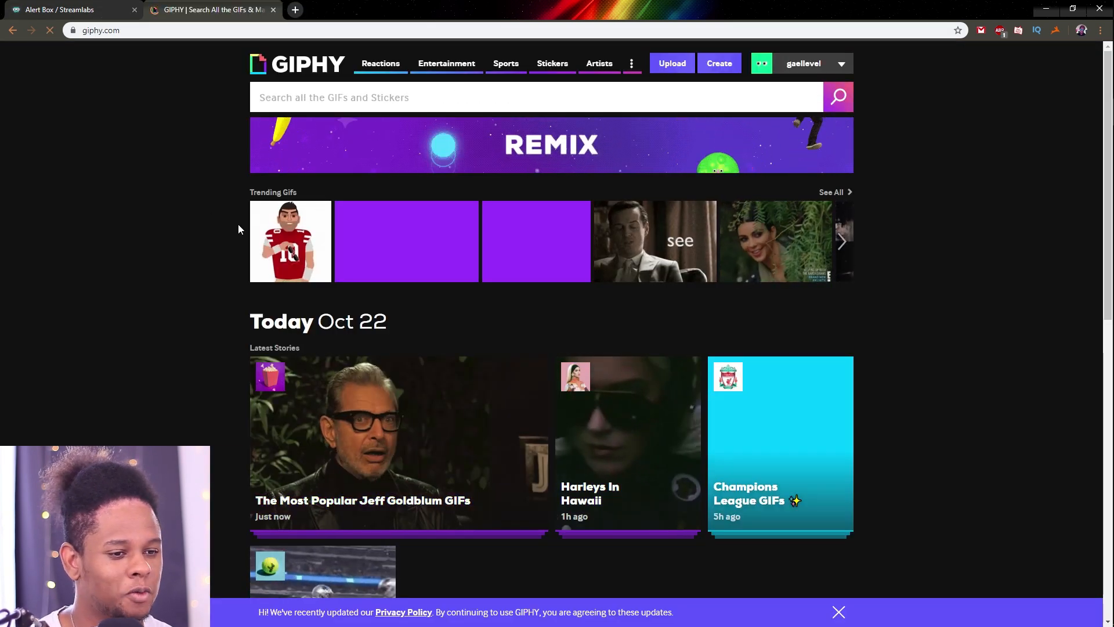
pyautogui.click(357, 95)
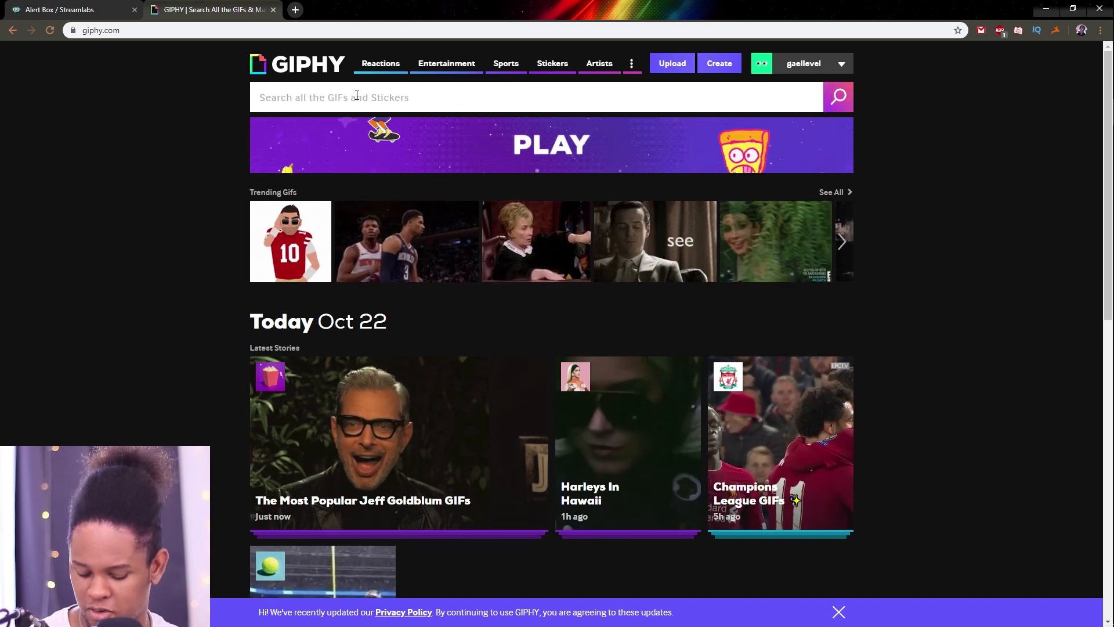
pyautogui.write('dab')
pyautogui.press('Return')
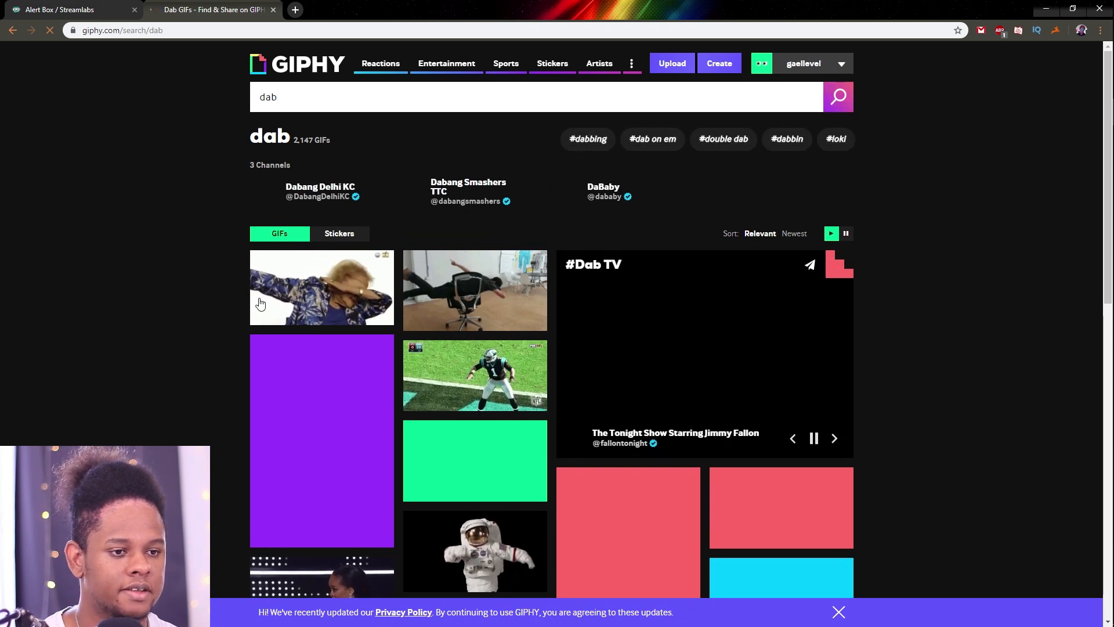
pyautogui.click(281, 297)
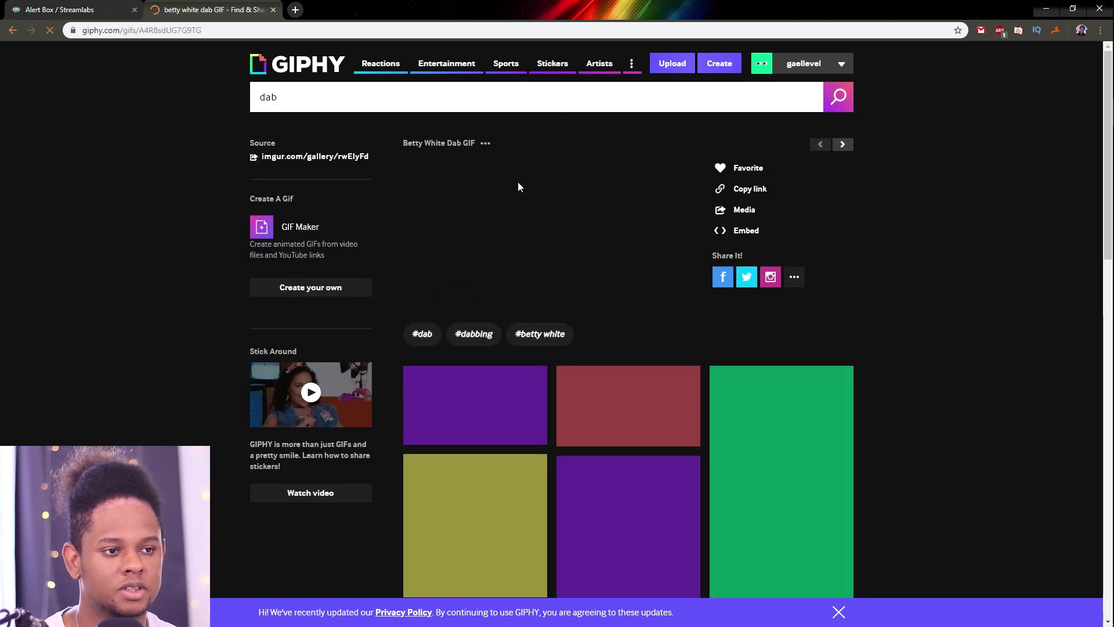
pyautogui.click(742, 190)
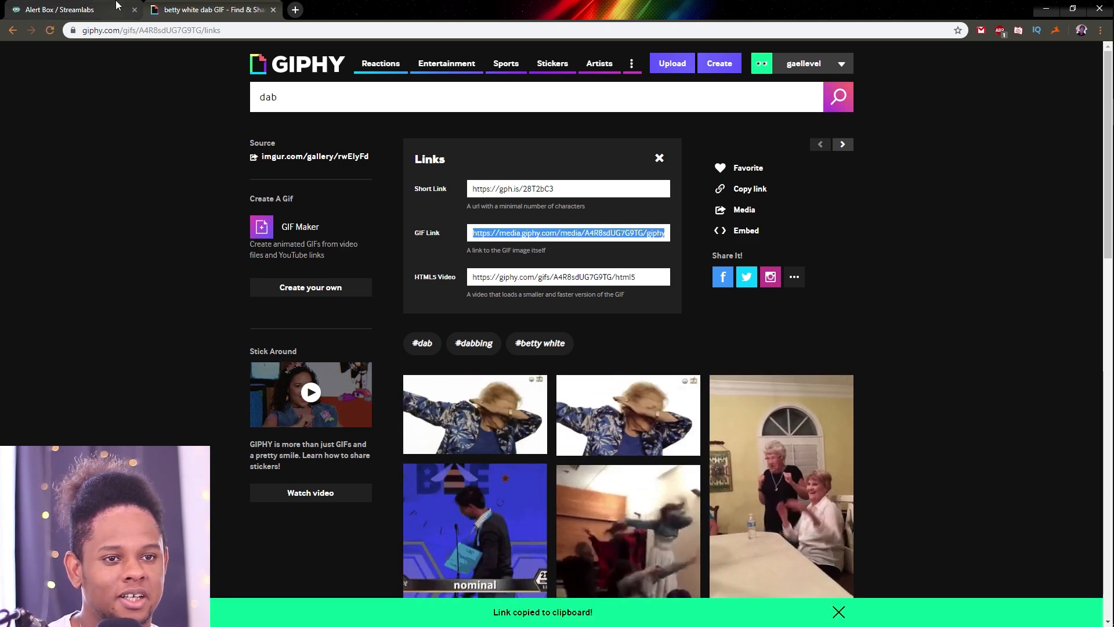
# Replace the follow alert image on the Streamlabs page with the copied GIPHY link and save the settings
pyautogui.click(41, 10)
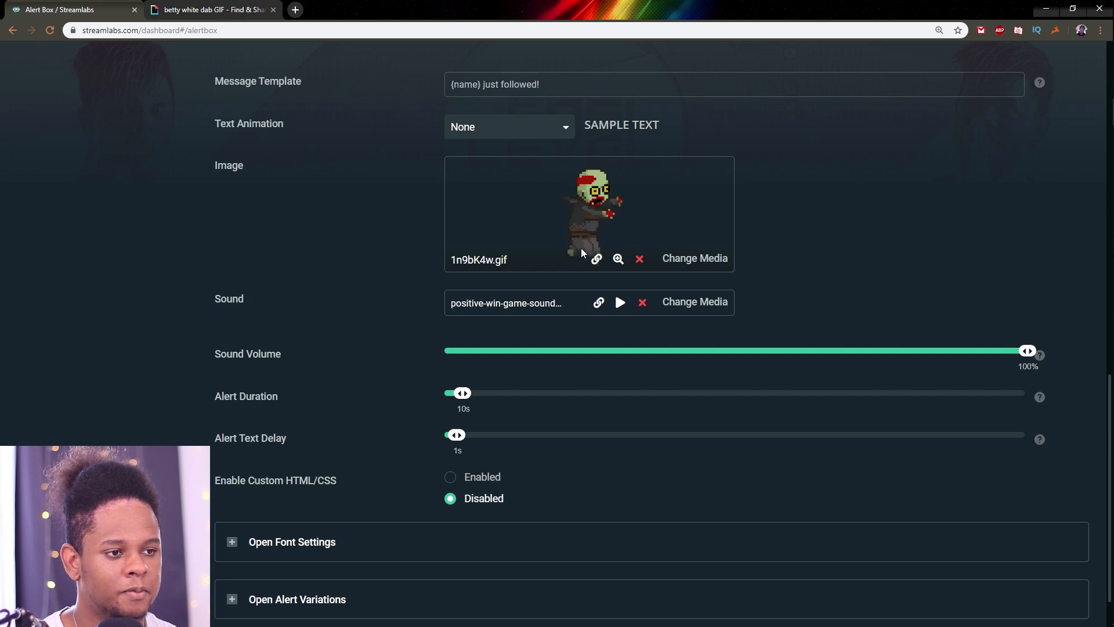
pyautogui.click(595, 259)
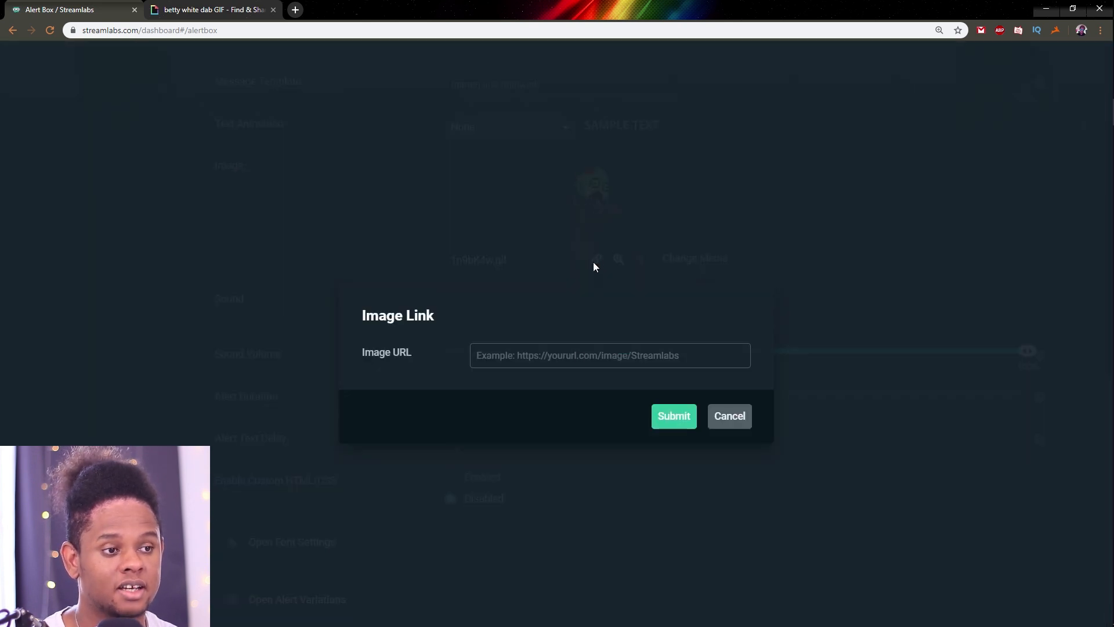
pyautogui.click(661, 351)
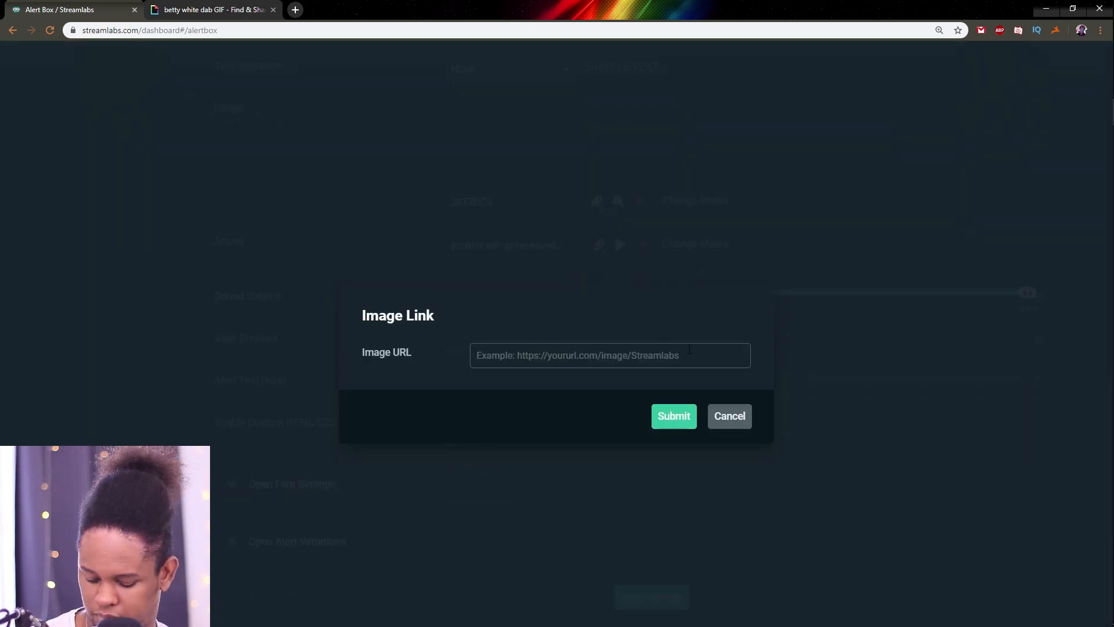
pyautogui.hotkey('ctrl', 'v')
pyautogui.click(676, 418)
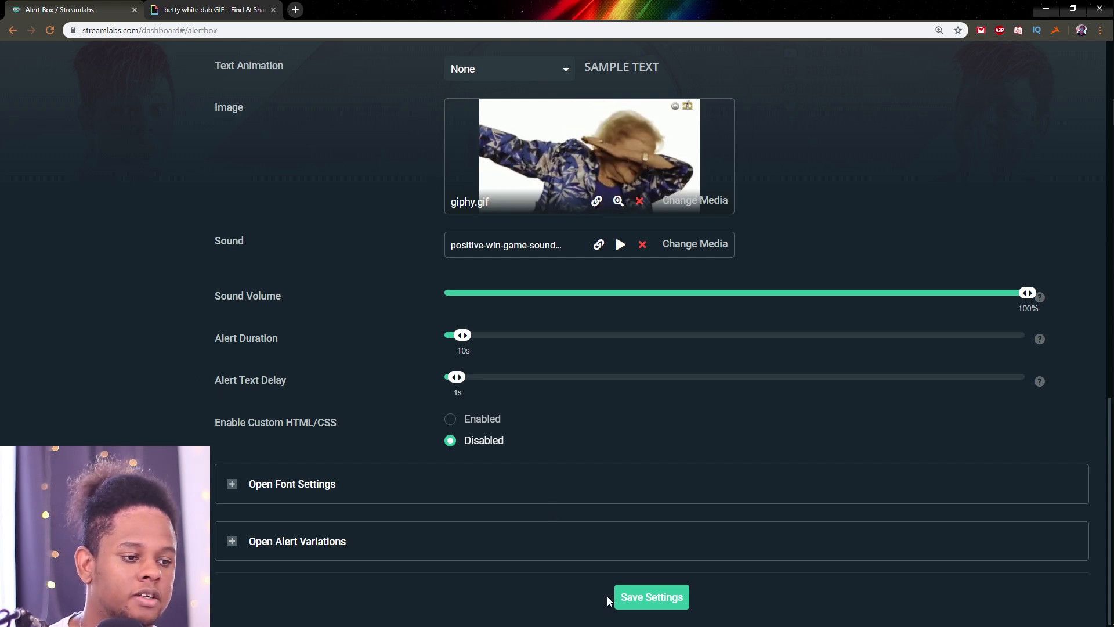
pyautogui.click(626, 602)
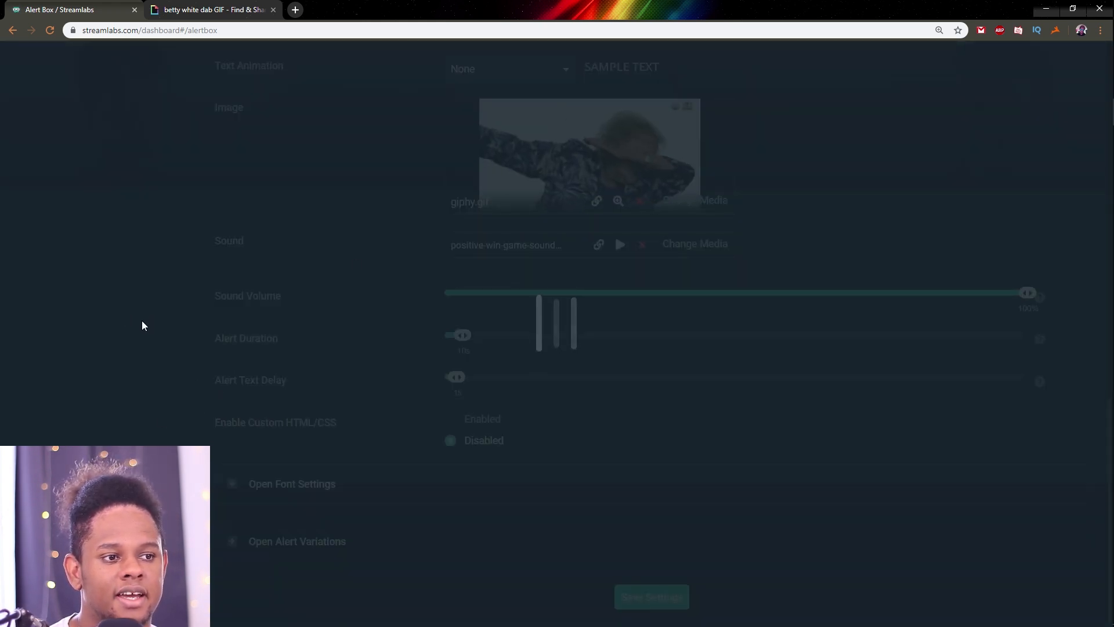
pyautogui.scroll(6, 197, 313)
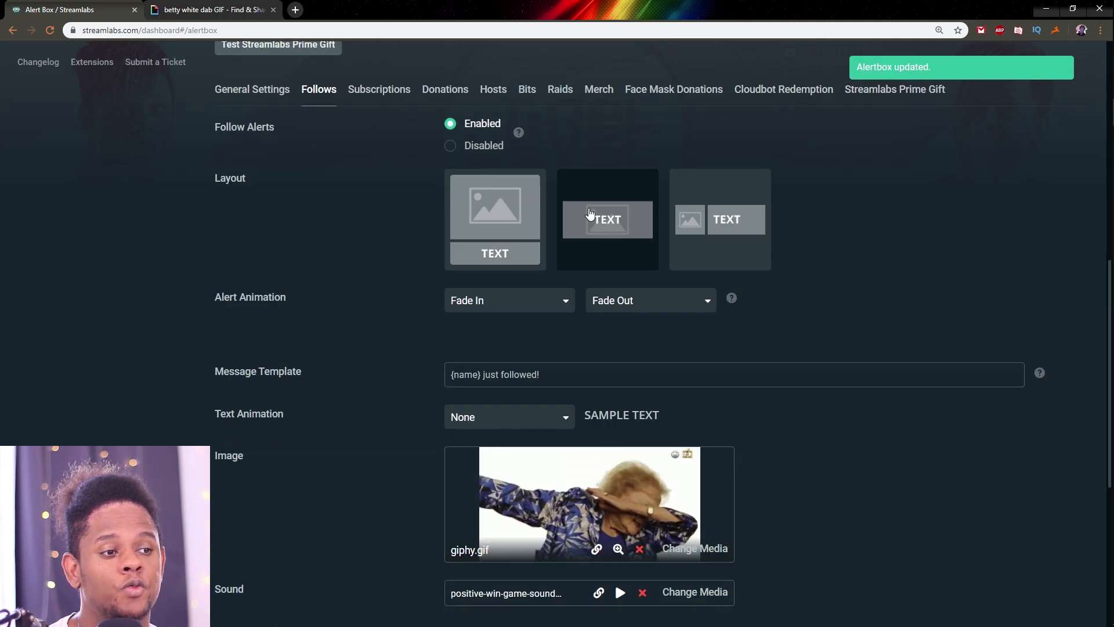
pyautogui.scroll(3, 348, 267)
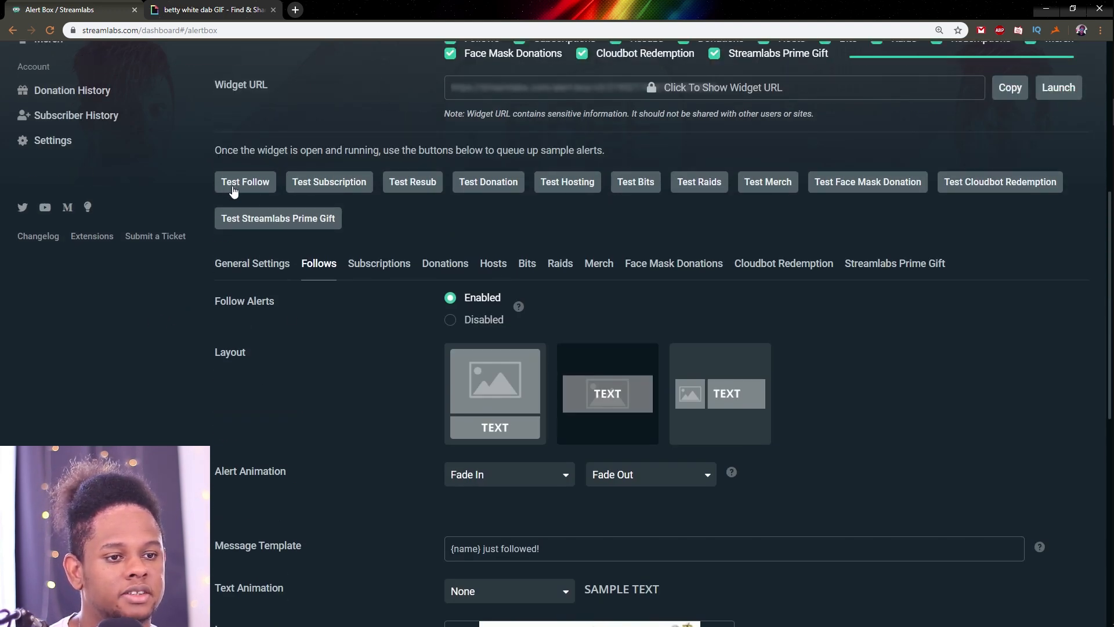
pyautogui.scroll(-9, 392, 364)
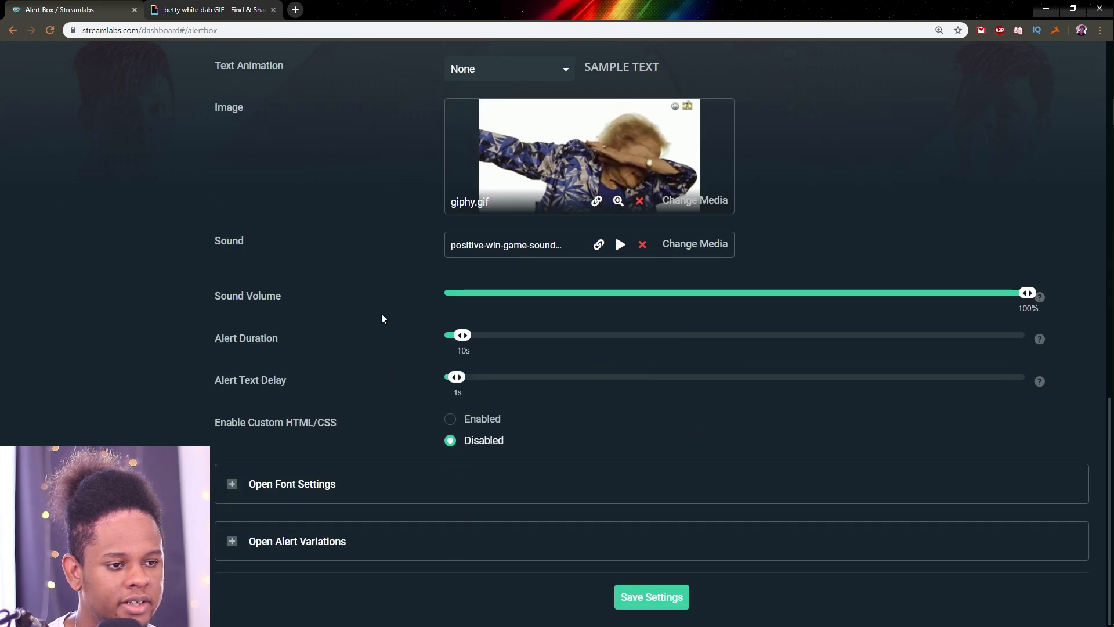
# Set the follow alert's duration to 3 seconds and save the settings
pyautogui.moveTo(462, 338); pyautogui.dragTo(445, 340)
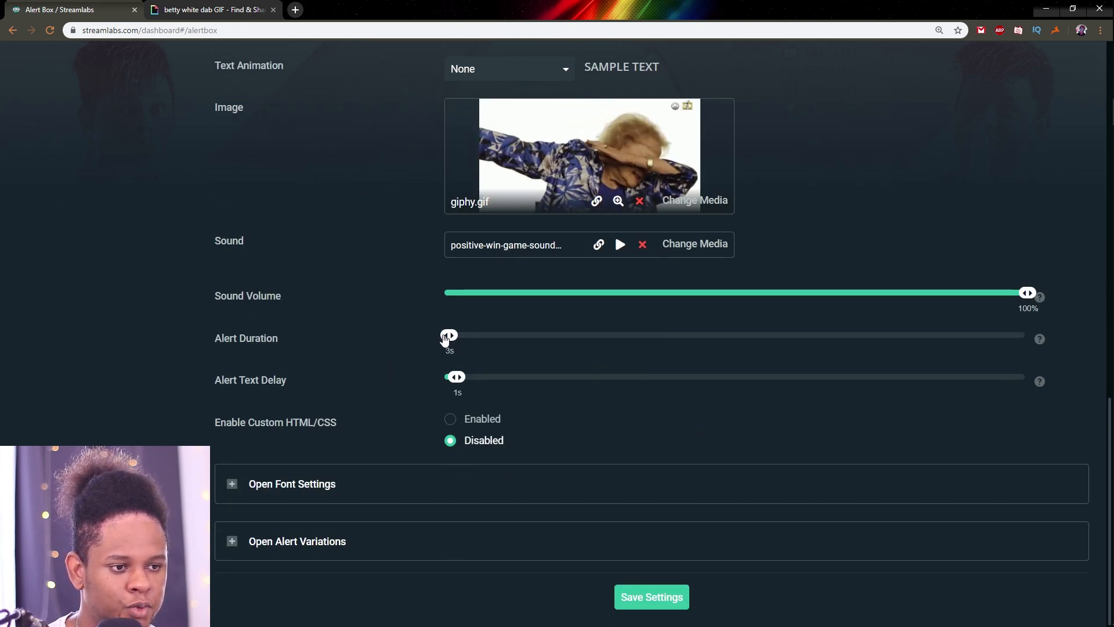
pyautogui.click(668, 598)
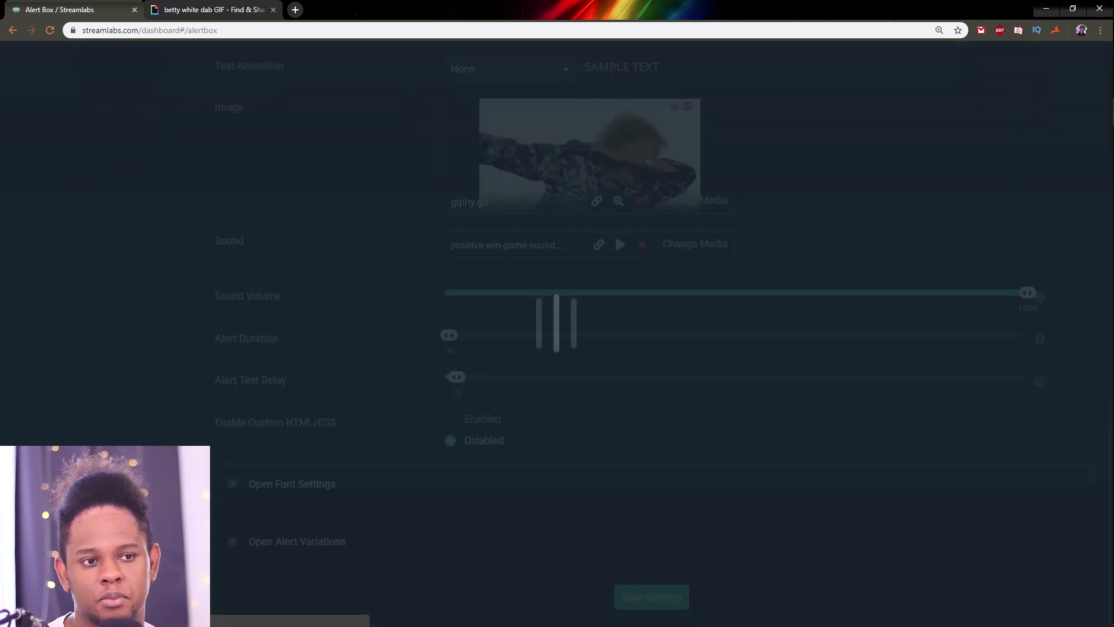
# Send a test follow alert and switch to OBS to check how it plays in the preview
pyautogui.scroll(8, 233, 132)
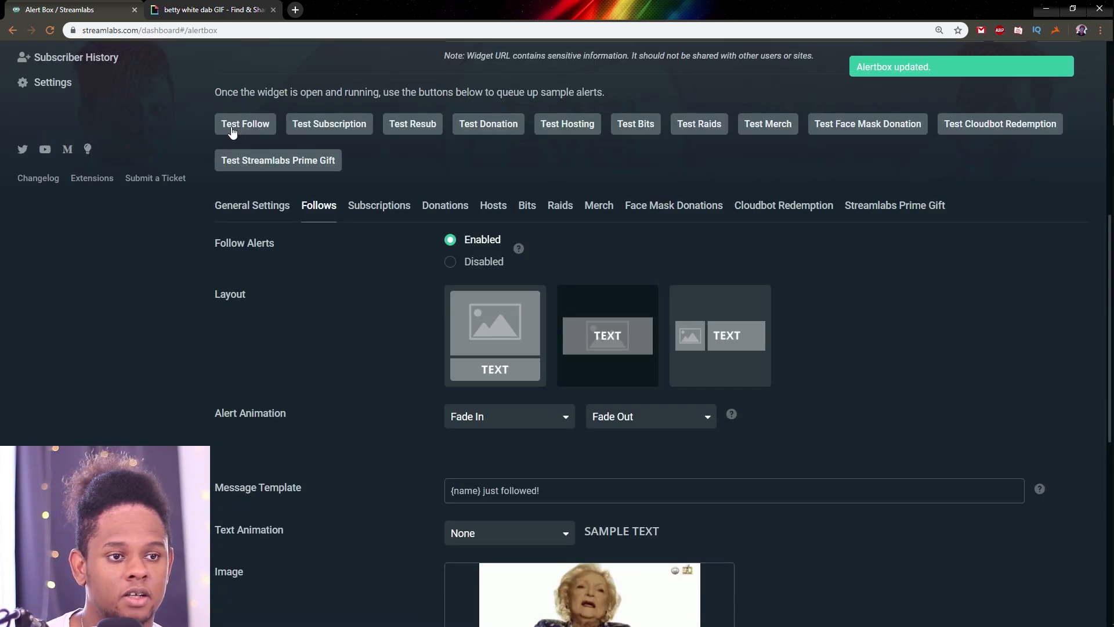
pyautogui.click(232, 127)
pyautogui.hotkey('alt', 'Tab')
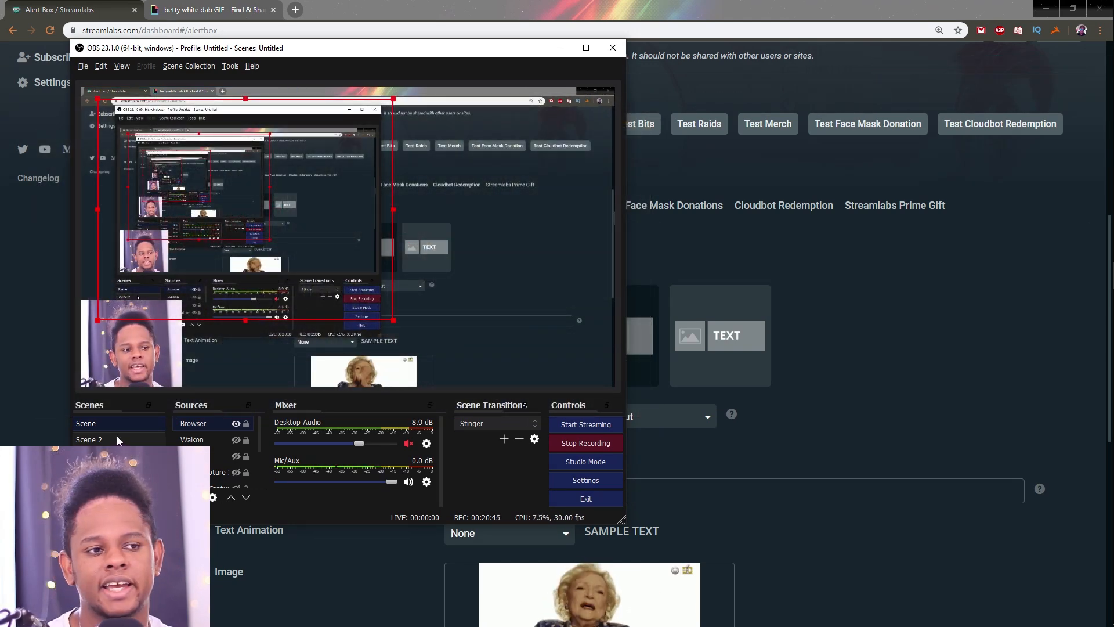
pyautogui.click(239, 587)
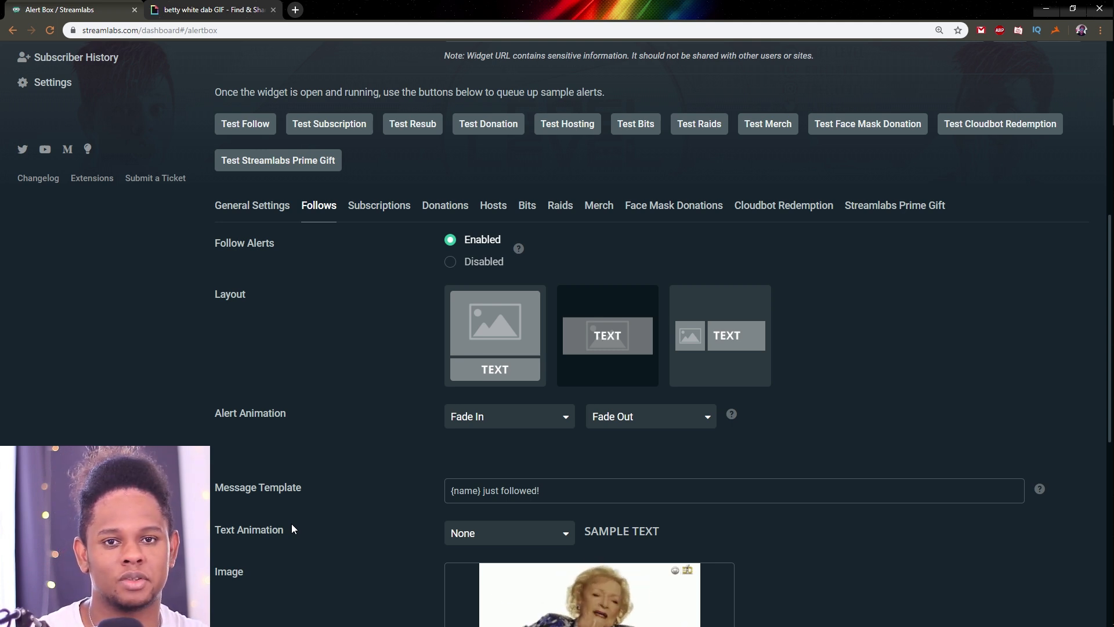
# Copy the Alert Box widget URL from the Streamlabs page
pyautogui.scroll(-5, 356, 412)
pyautogui.scroll(-3, 356, 416)
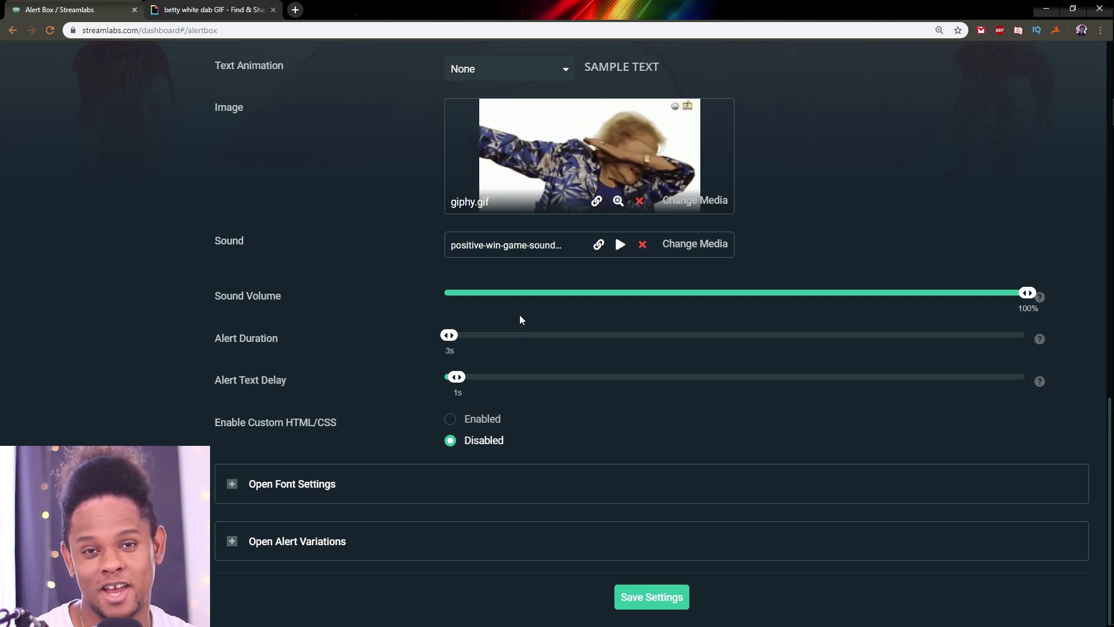
pyautogui.scroll(4, 397, 381)
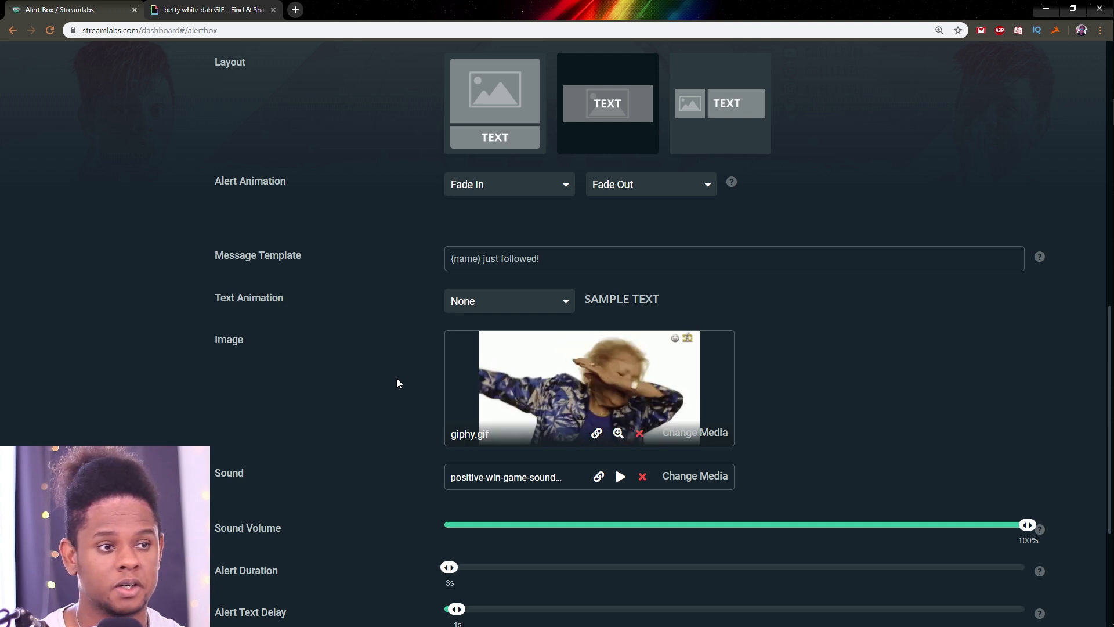
pyautogui.scroll(8, 397, 383)
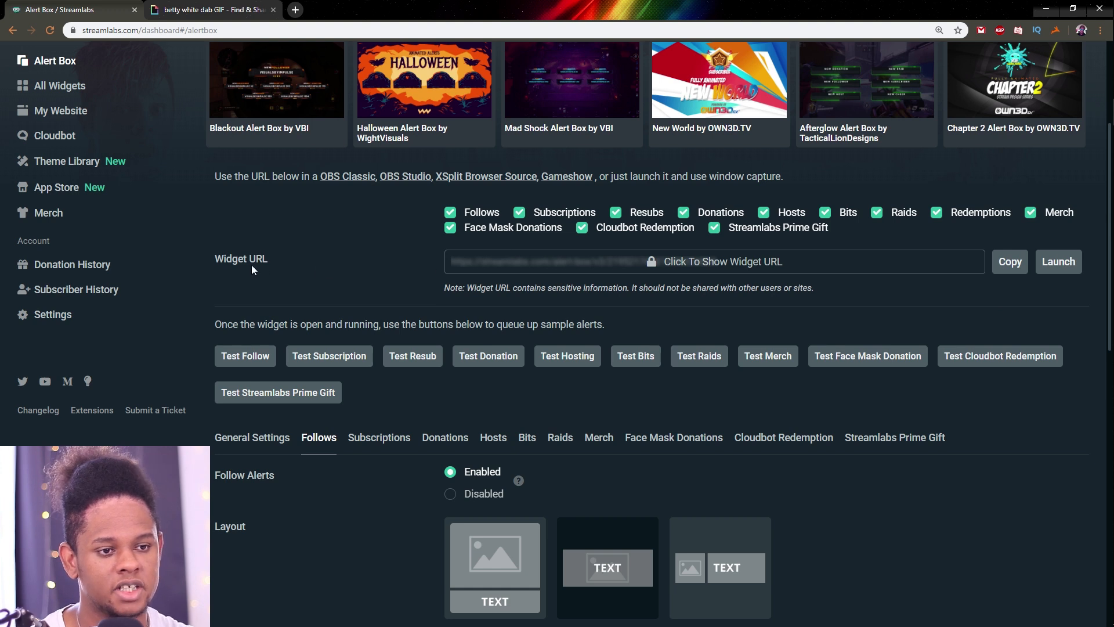
pyautogui.click(1008, 267)
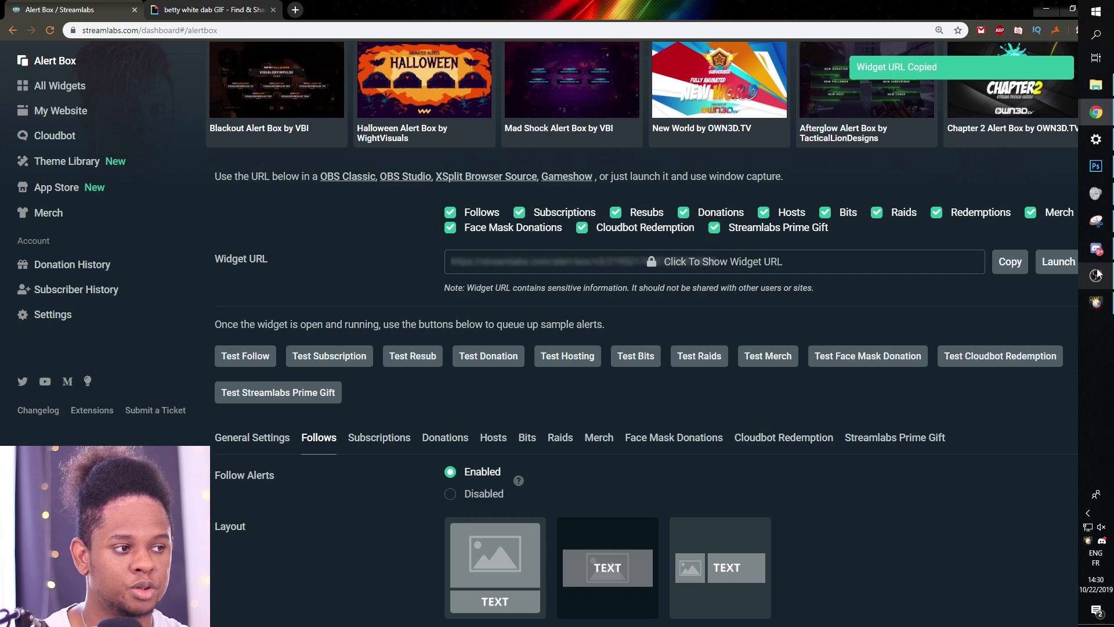
# Switch to OBS and look at the source types that can be added to the scene, including Browser
pyautogui.click(1095, 276)
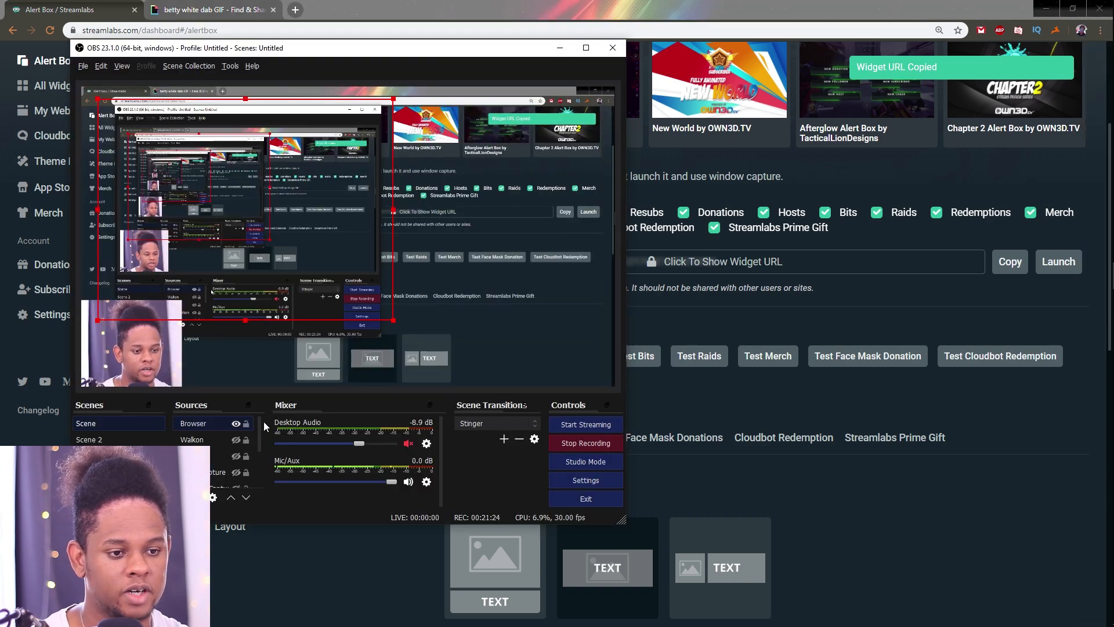
pyautogui.click(183, 497)
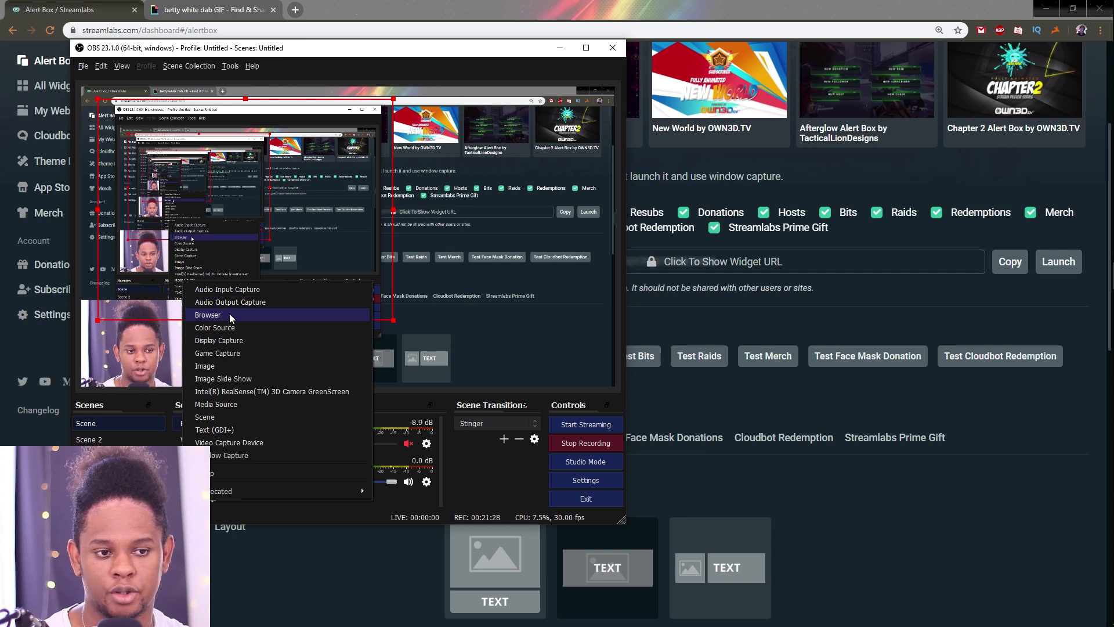
pyautogui.click(880, 476)
# On the Streamlabs page, look at the follow alert's option for linking a sound by URL, leaving it empty
pyautogui.scroll(-5, 902, 479)
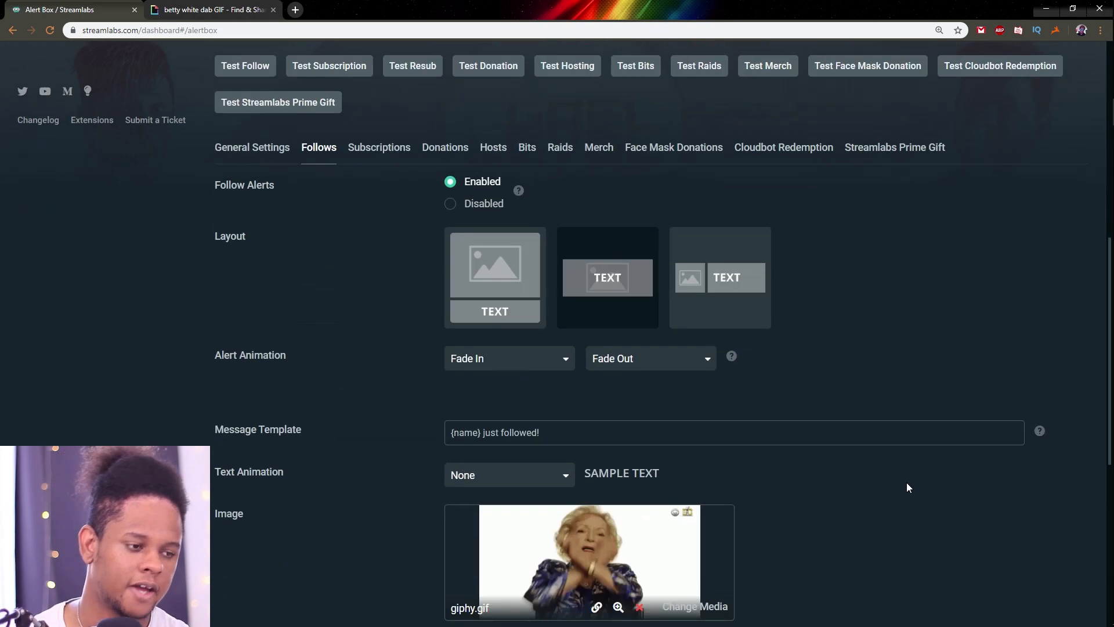
pyautogui.scroll(-5, 812, 452)
pyautogui.scroll(-3, 705, 441)
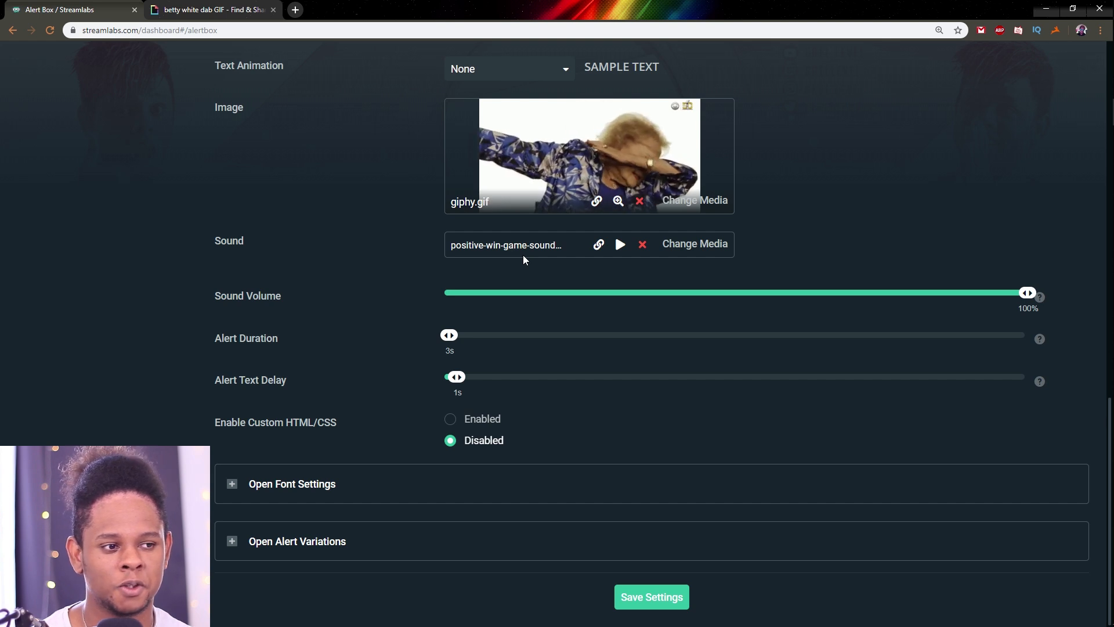
pyautogui.click(598, 244)
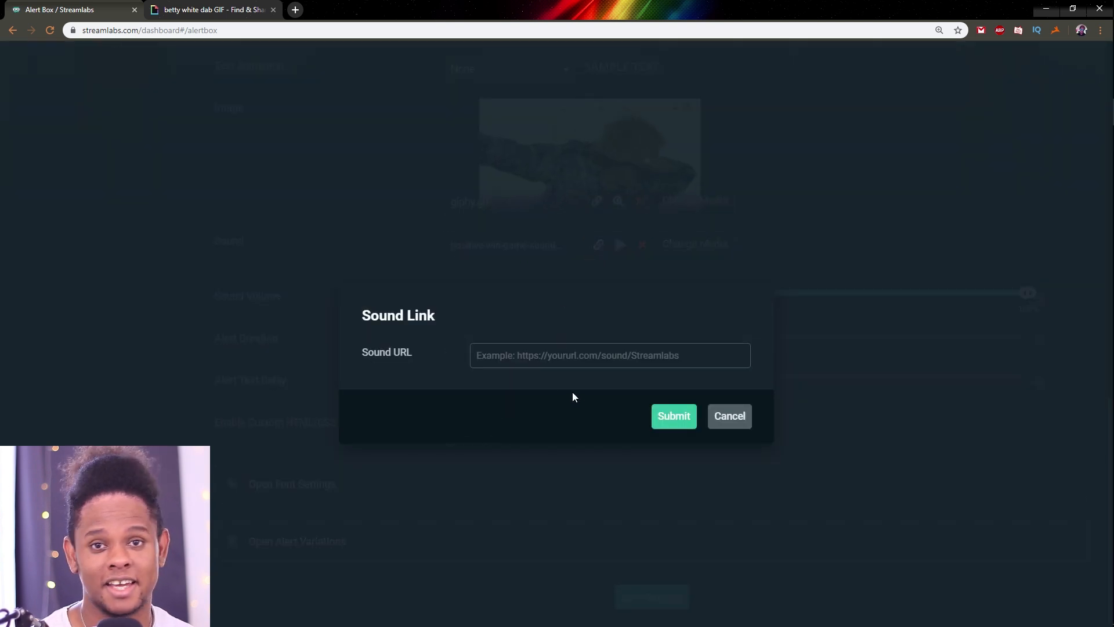
pyautogui.click(725, 416)
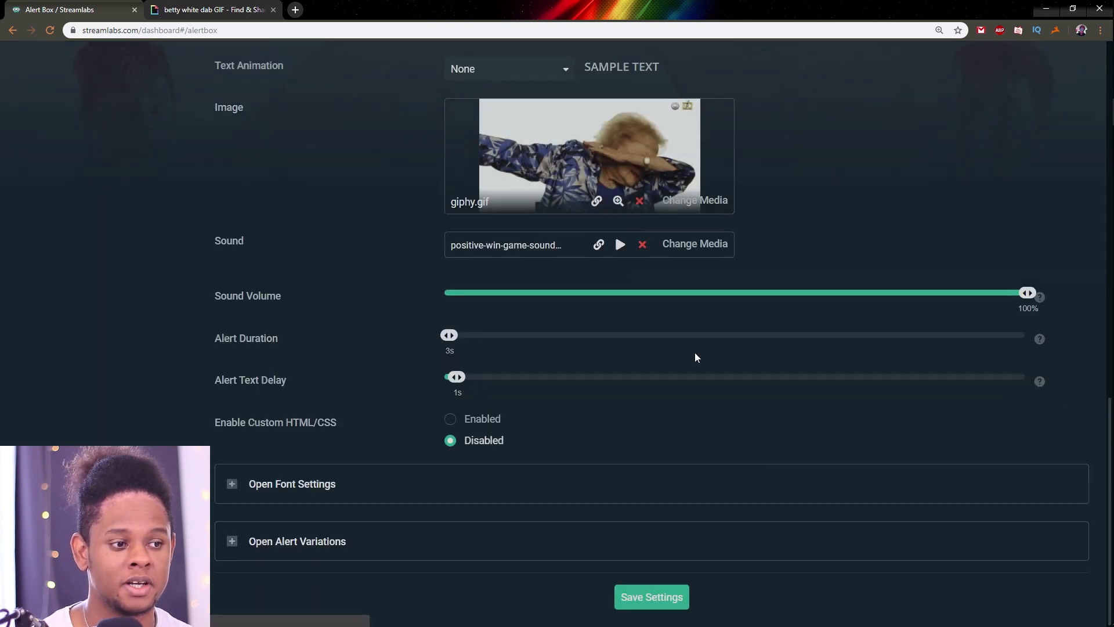
# Browse the stock images in the Media Gallery for the follow alert's image
pyautogui.scroll(1, 630, 244)
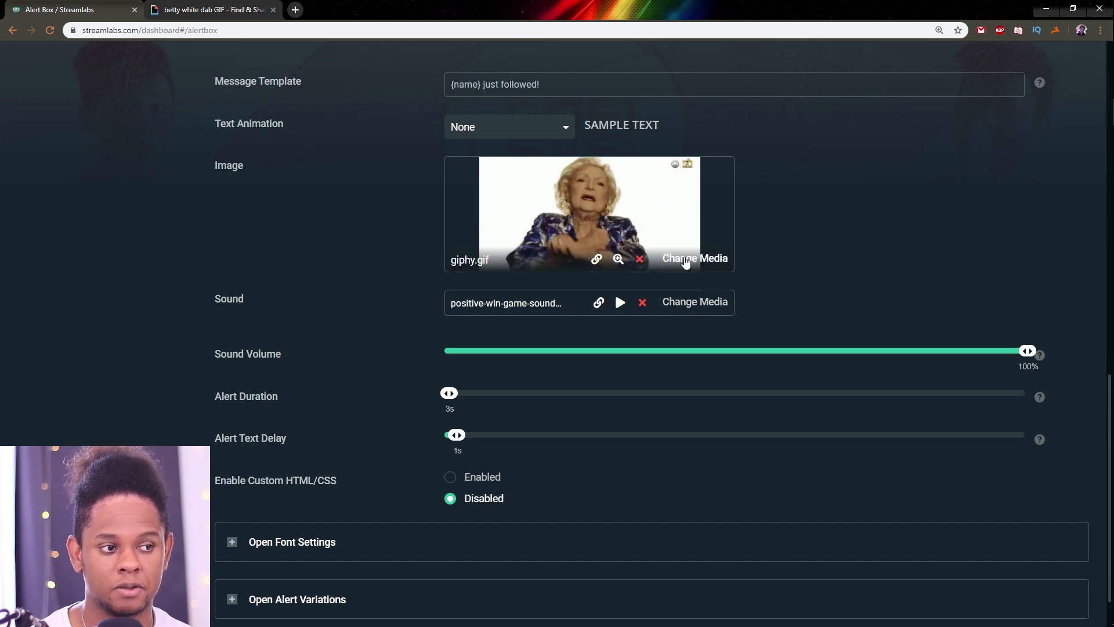
pyautogui.click(685, 258)
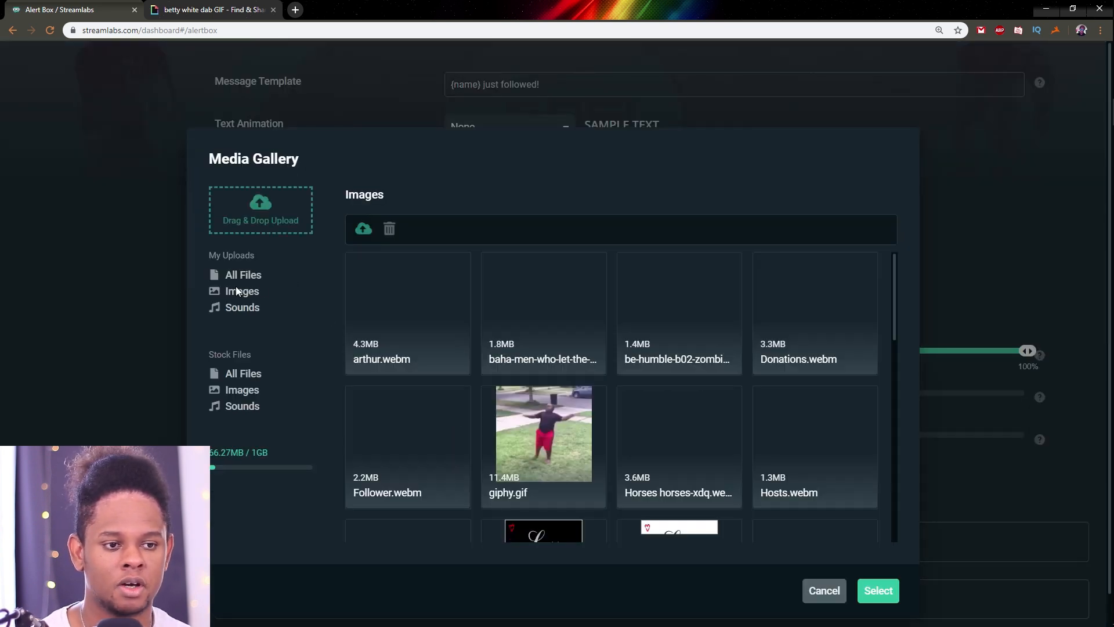
pyautogui.click(242, 389)
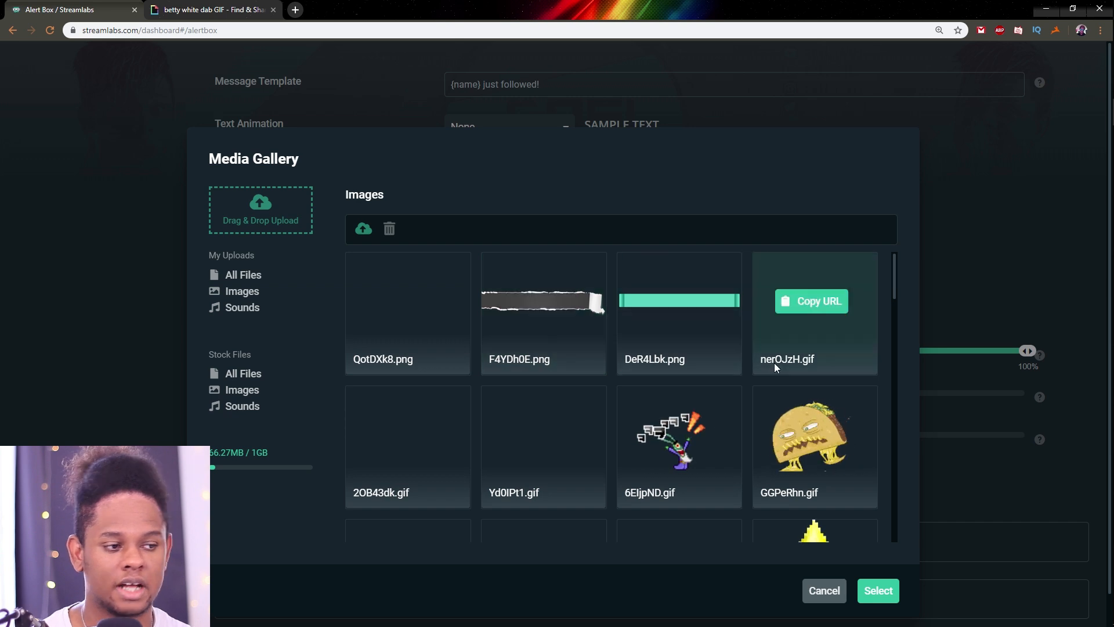
pyautogui.scroll(-3, 733, 332)
pyautogui.scroll(-5, 437, 348)
pyautogui.scroll(-3, 438, 345)
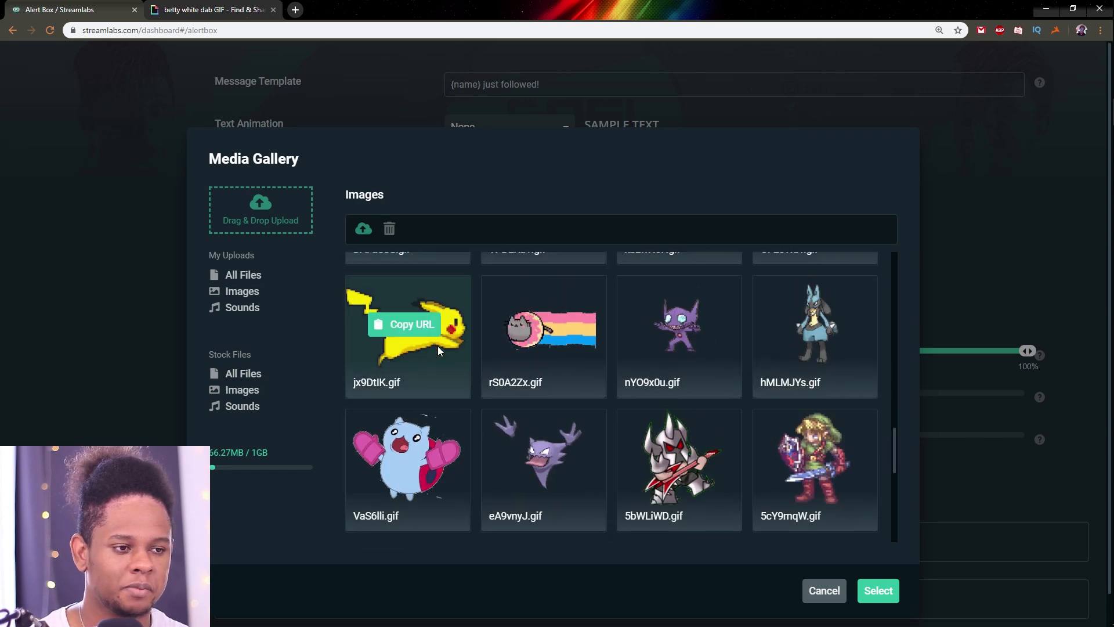
pyautogui.scroll(-2, 438, 346)
pyautogui.scroll(-3, 438, 345)
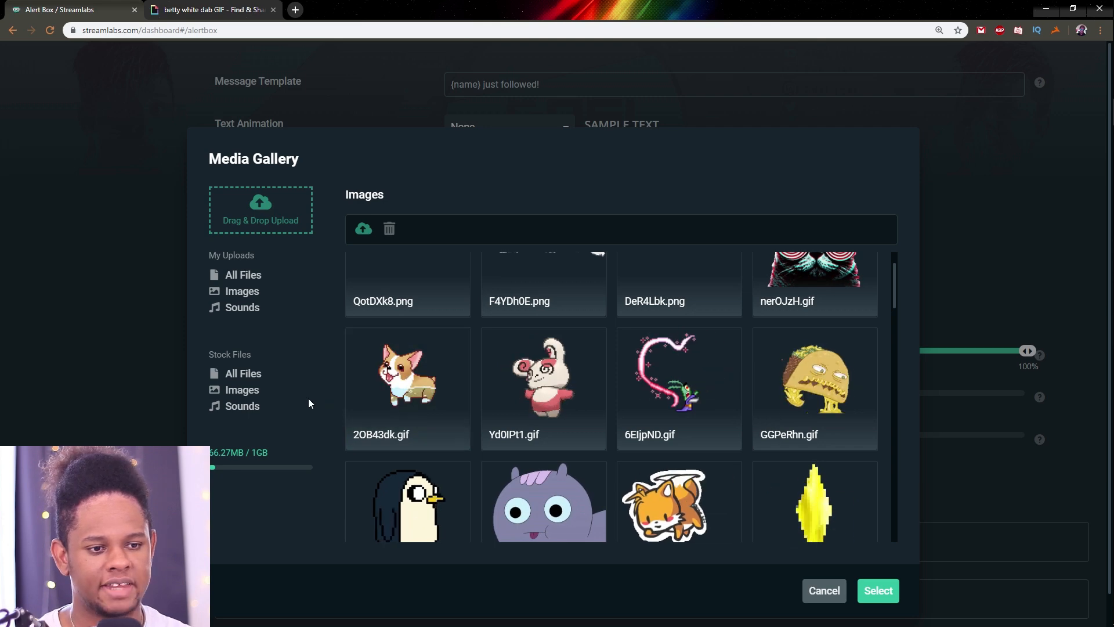
# Browse the stock sounds in the Media Gallery and leave the gallery without selecting a file
pyautogui.click(242, 406)
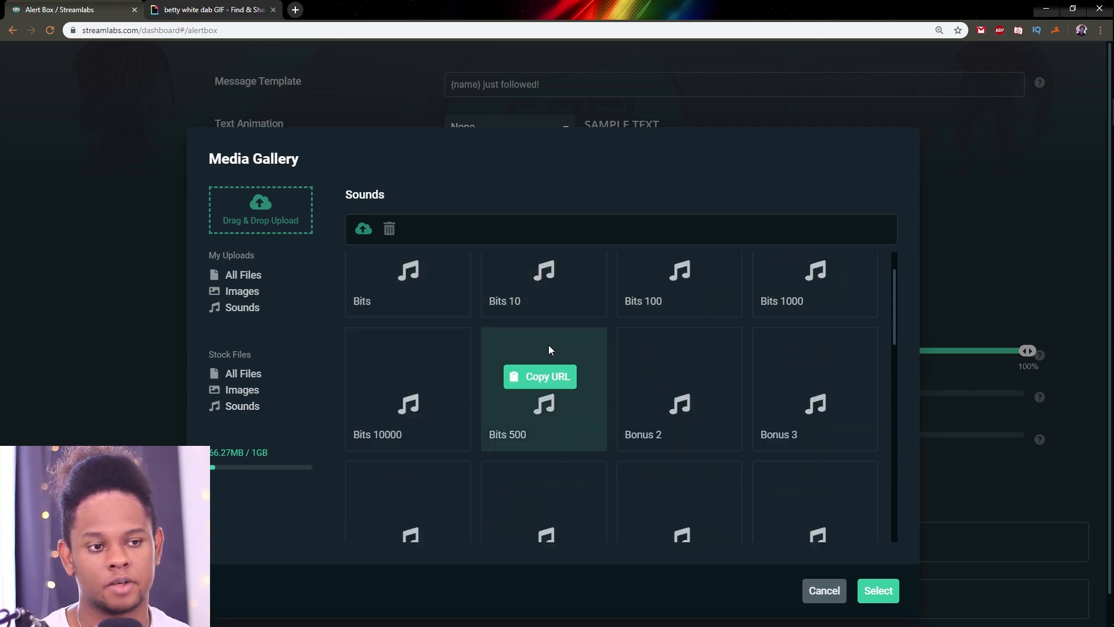
pyautogui.scroll(-9, 548, 346)
pyautogui.scroll(-5, 582, 343)
pyautogui.click(825, 596)
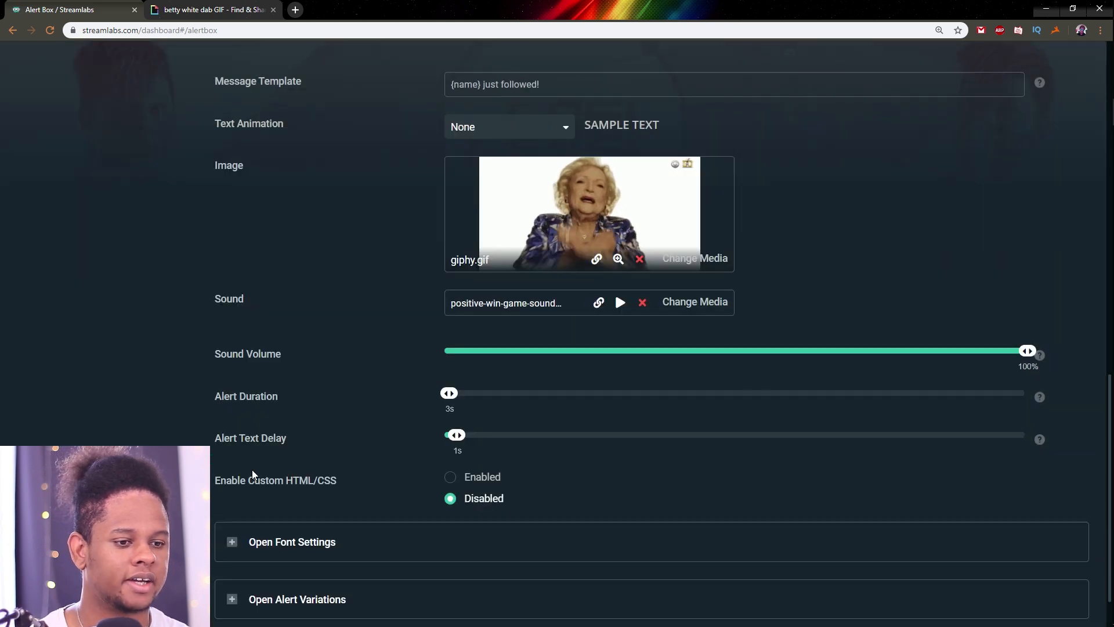
# Expand the follow alert's font settings and examine the font, size, weight and text color options
pyautogui.scroll(-1, 253, 475)
pyautogui.click(232, 485)
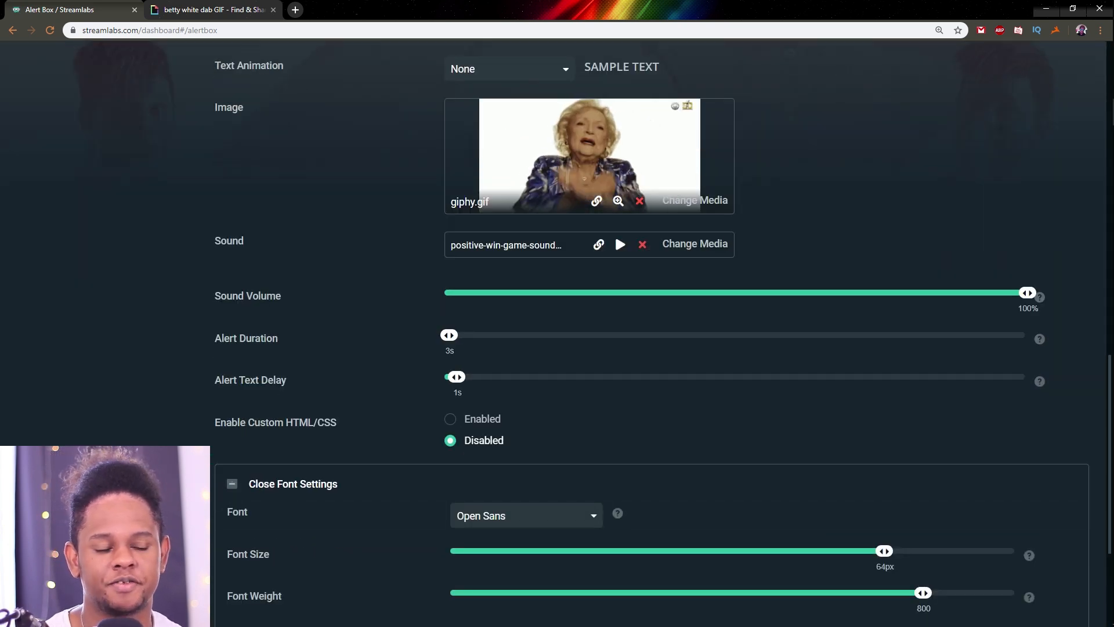
pyautogui.scroll(-4, 615, 235)
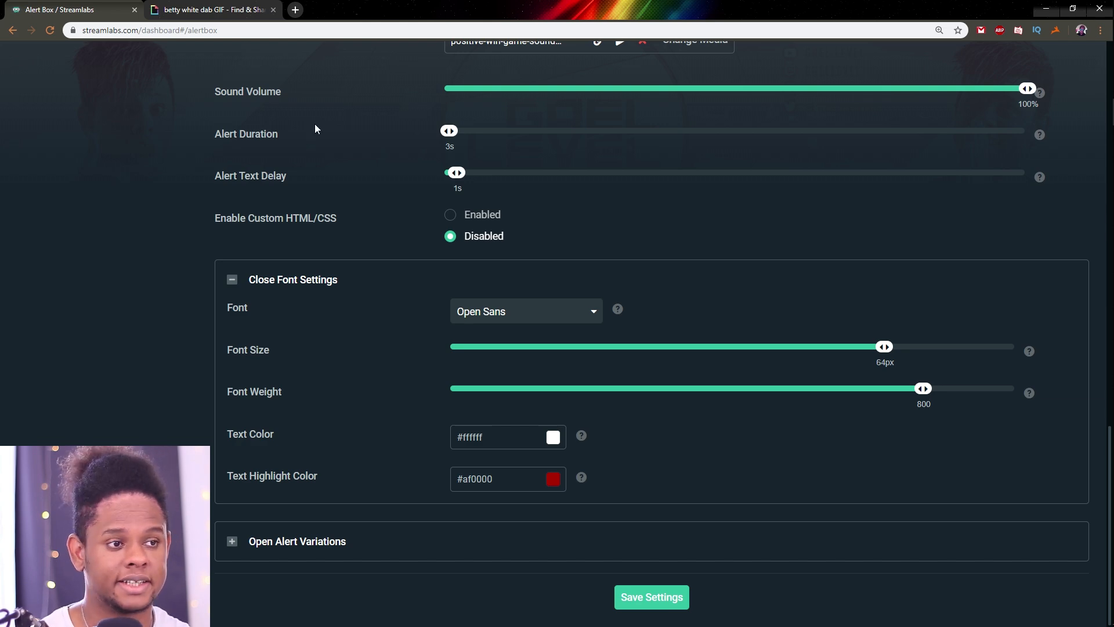
# Send another test follow alert and switch to OBS to watch for it in the preview
pyautogui.scroll(20, 207, 252)
pyautogui.scroll(-7, 209, 251)
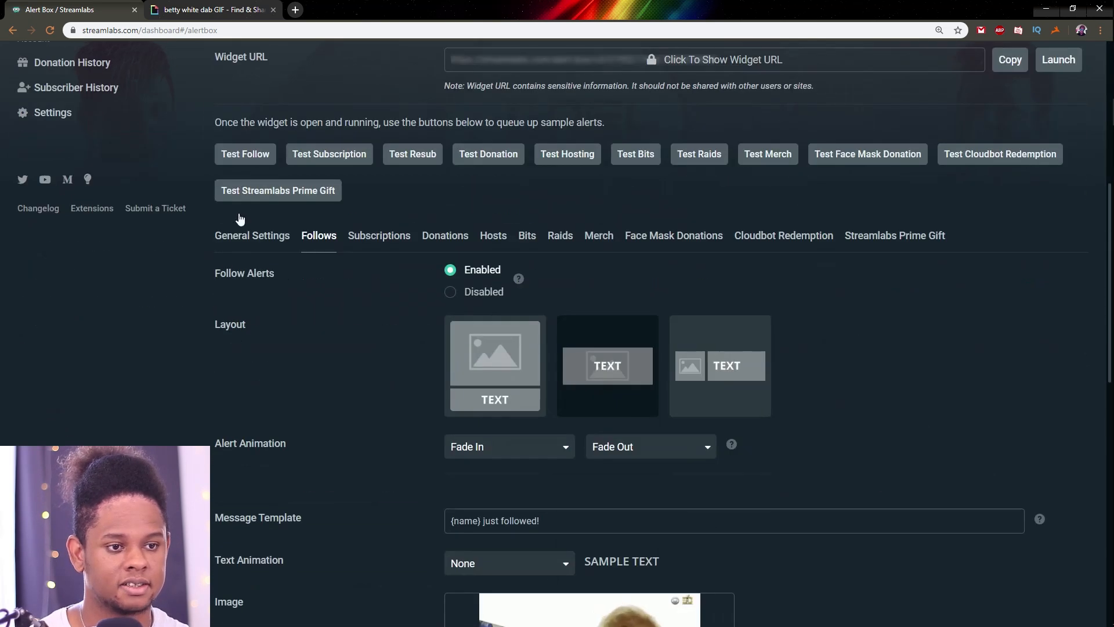
pyautogui.click(245, 159)
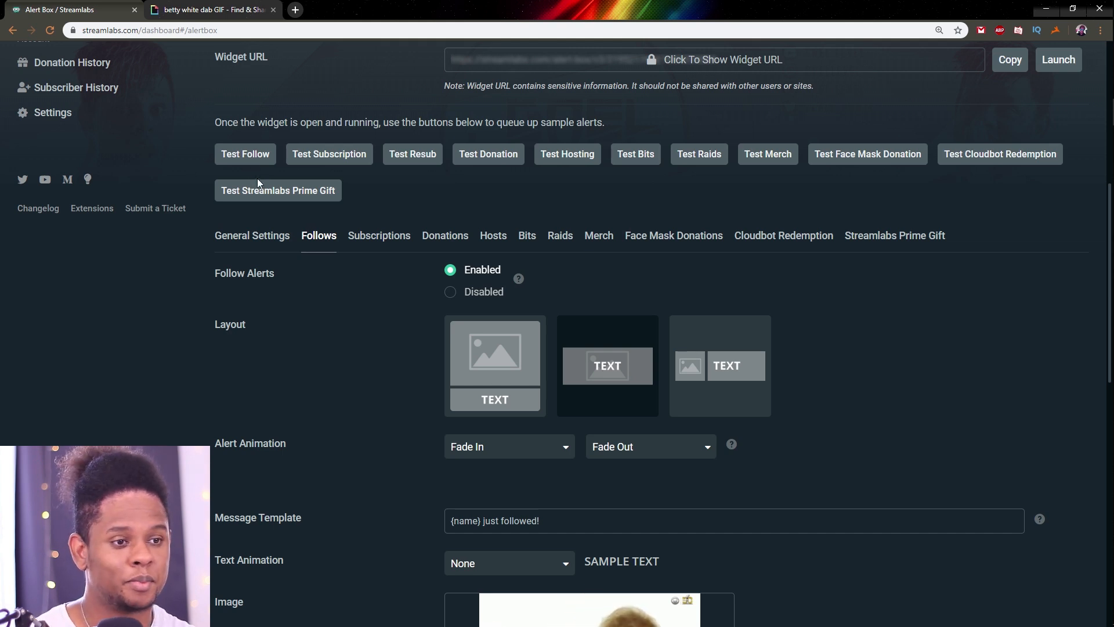
pyautogui.hotkey('alt', 'Tab')
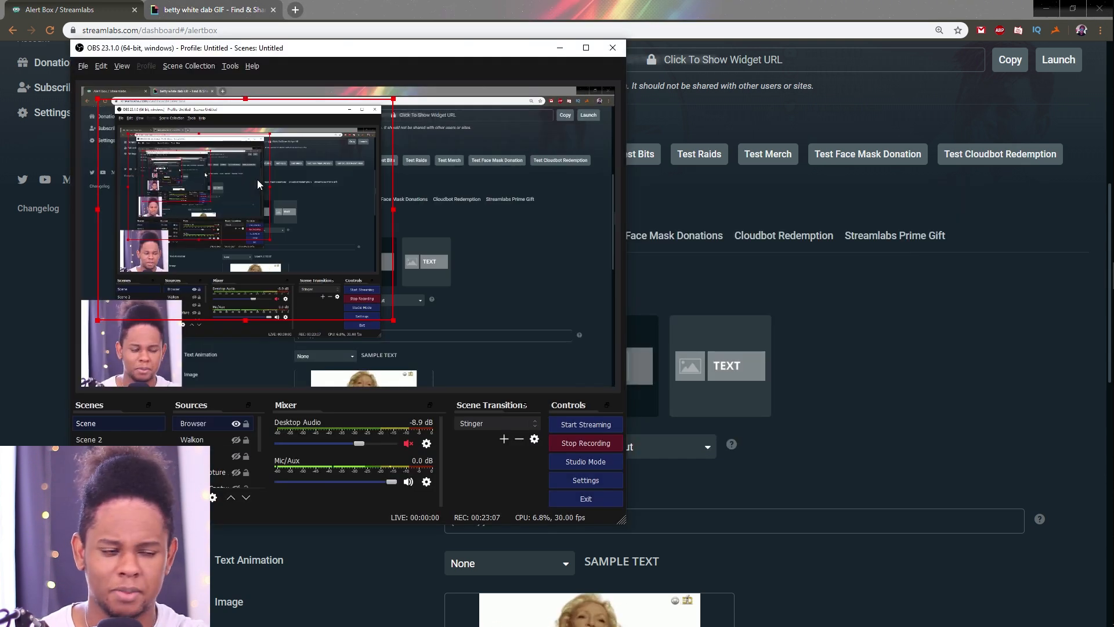
# Set the OBS Browser source's width to 1920 and height to 1080
pyautogui.doubleClick(197, 424)
pyautogui.moveTo(314, 113); pyautogui.dragTo(427, 49)
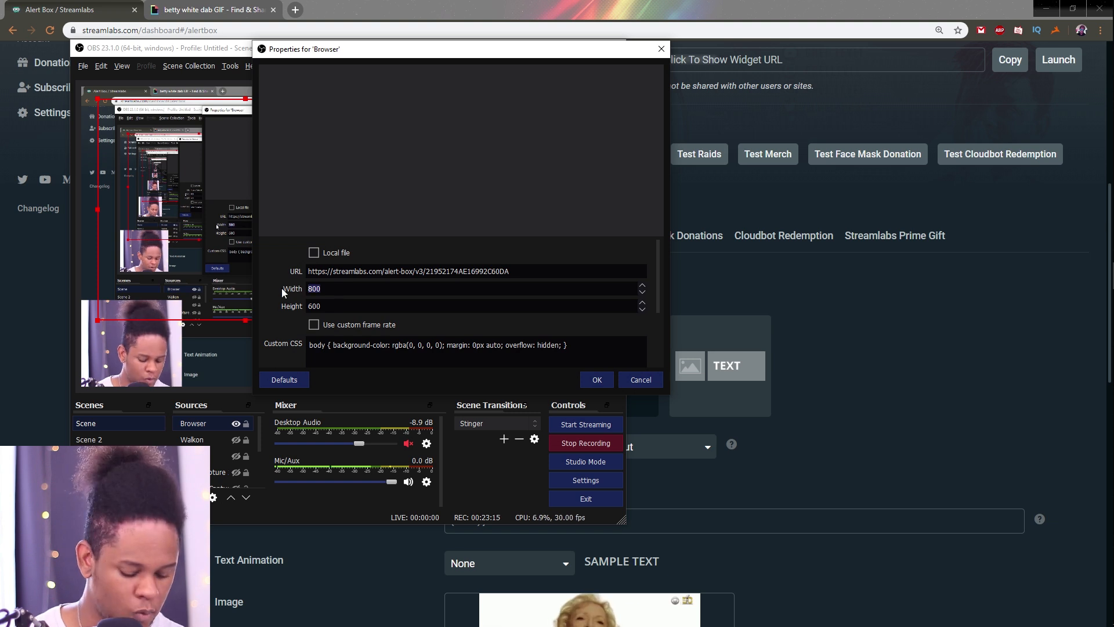
pyautogui.write('1920')
pyautogui.press('Tab')
pyautogui.write('1080')
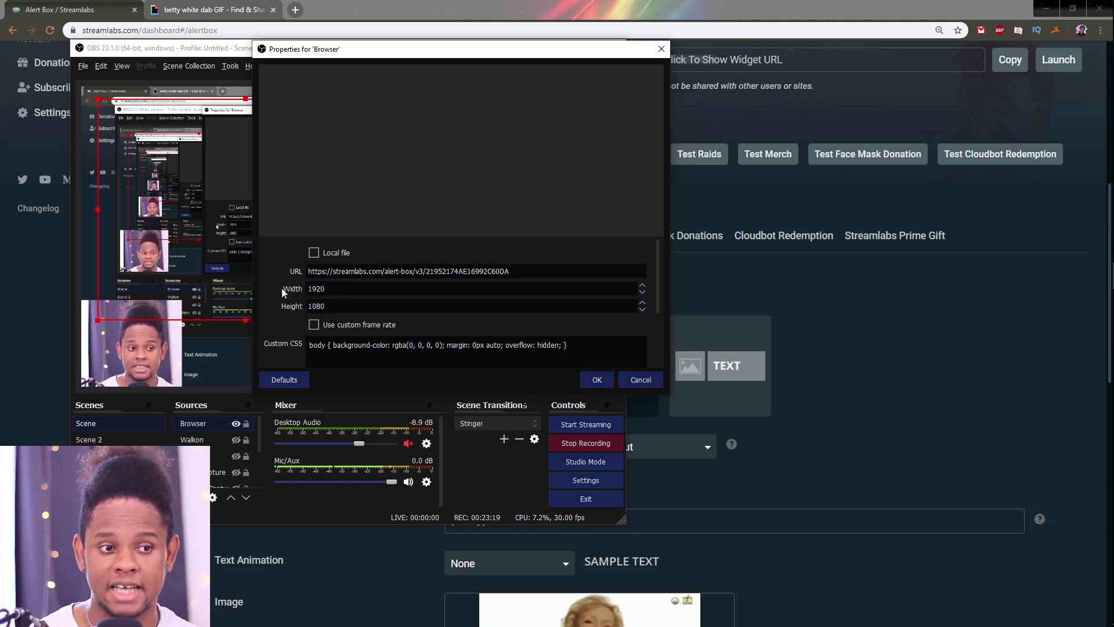
pyautogui.click(597, 380)
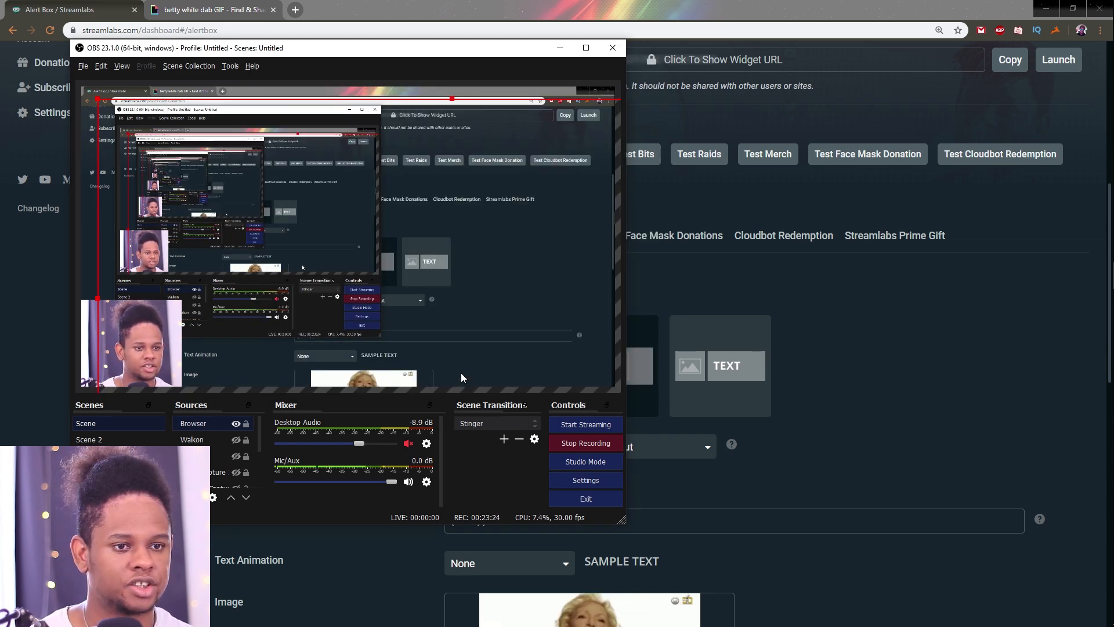
# Fit the Browser source to the screen in the OBS preview
pyautogui.rightClick(447, 320)
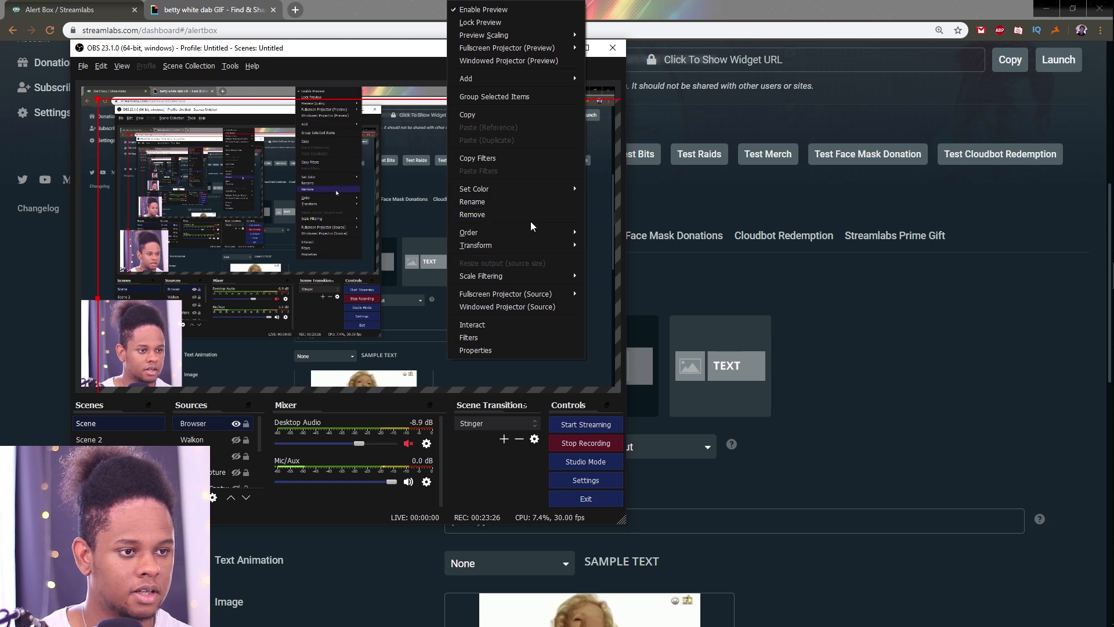
pyautogui.moveTo(516, 244)
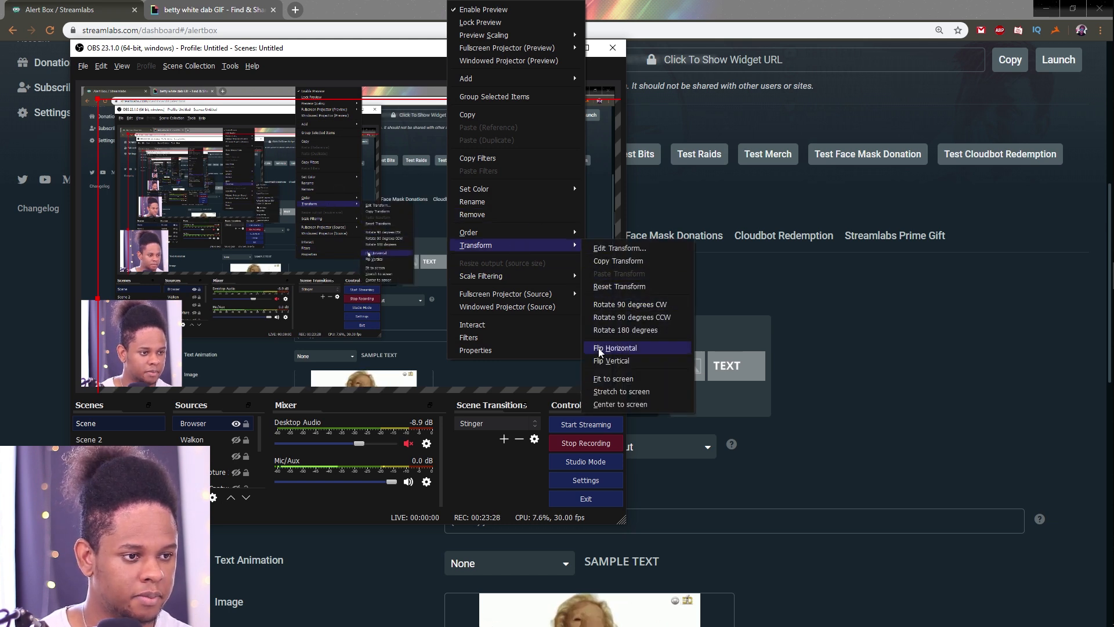
pyautogui.click(603, 379)
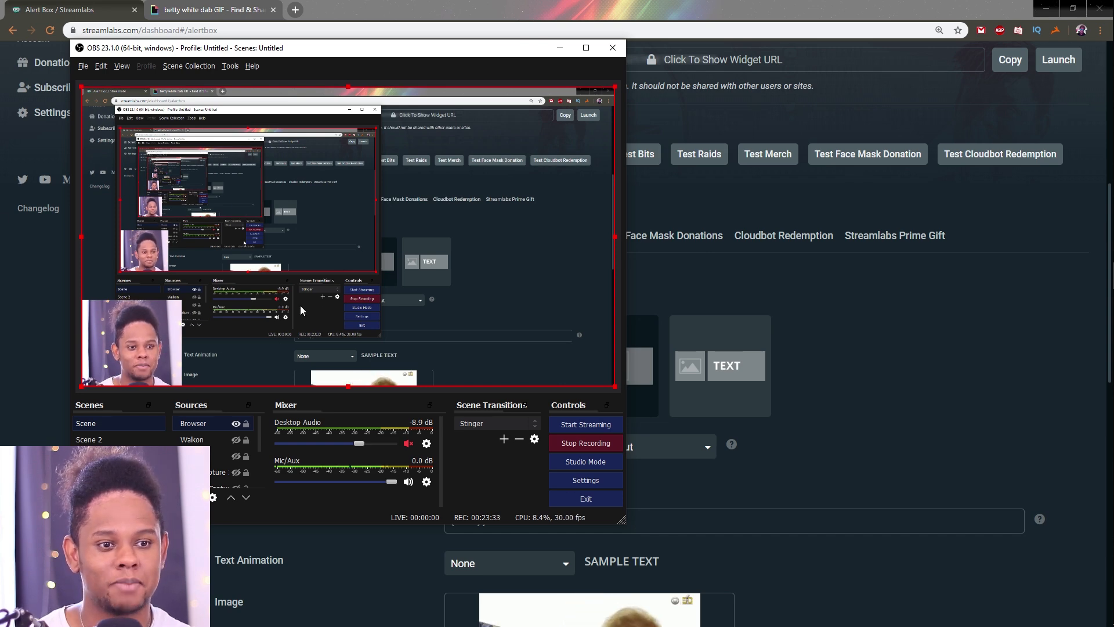
# Return to the Streamlabs page, save the follow alert settings and go back to the test alert options
pyautogui.click(20, 439)
pyautogui.scroll(-10, 398, 372)
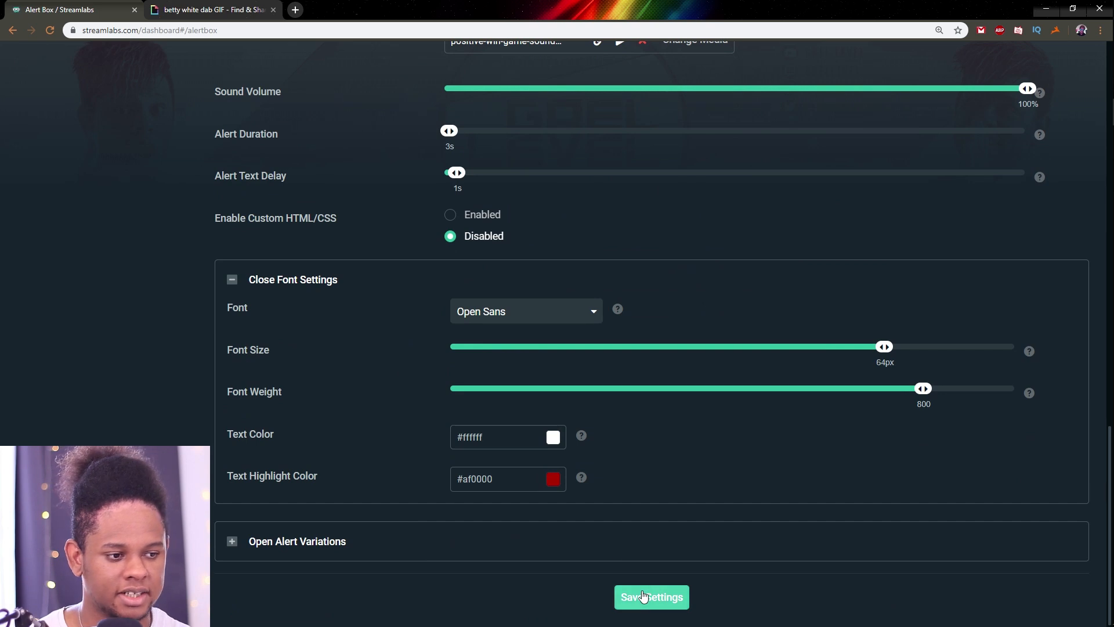
pyautogui.click(643, 596)
pyautogui.scroll(12, 290, 371)
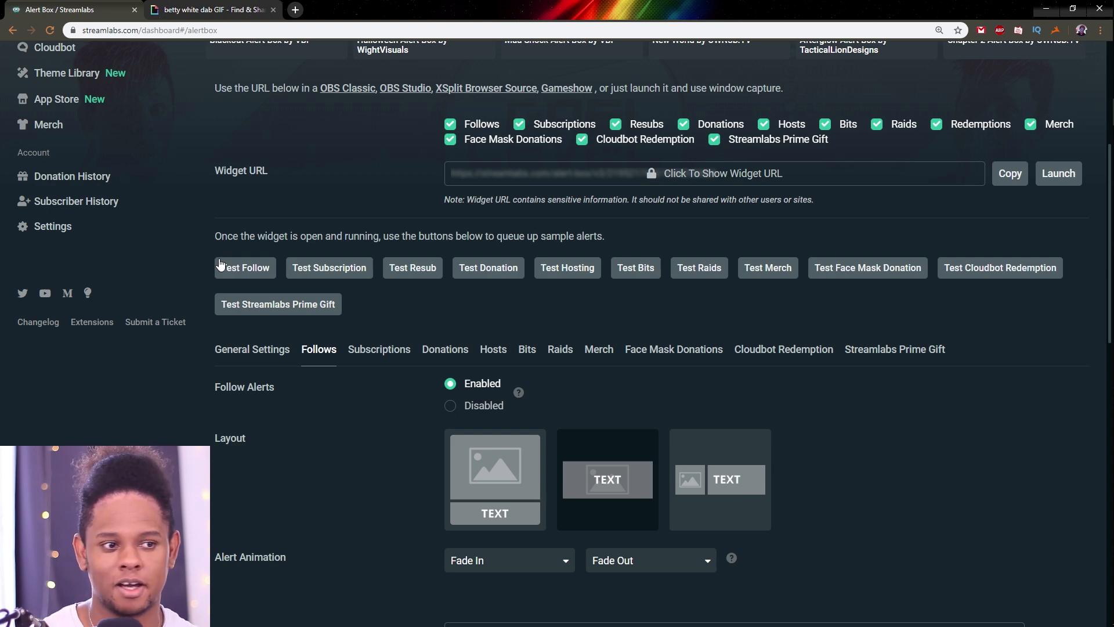
# Send a test follow alert and switch to OBS to check how it displays in the preview
pyautogui.click(239, 267)
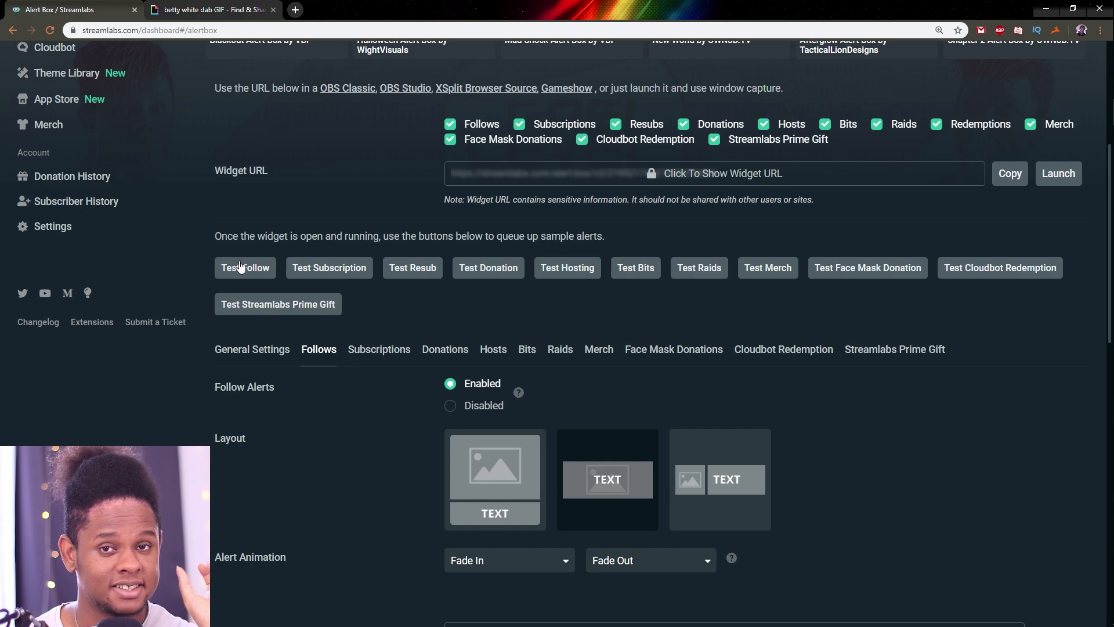
pyautogui.hotkey('alt', 'Tab')
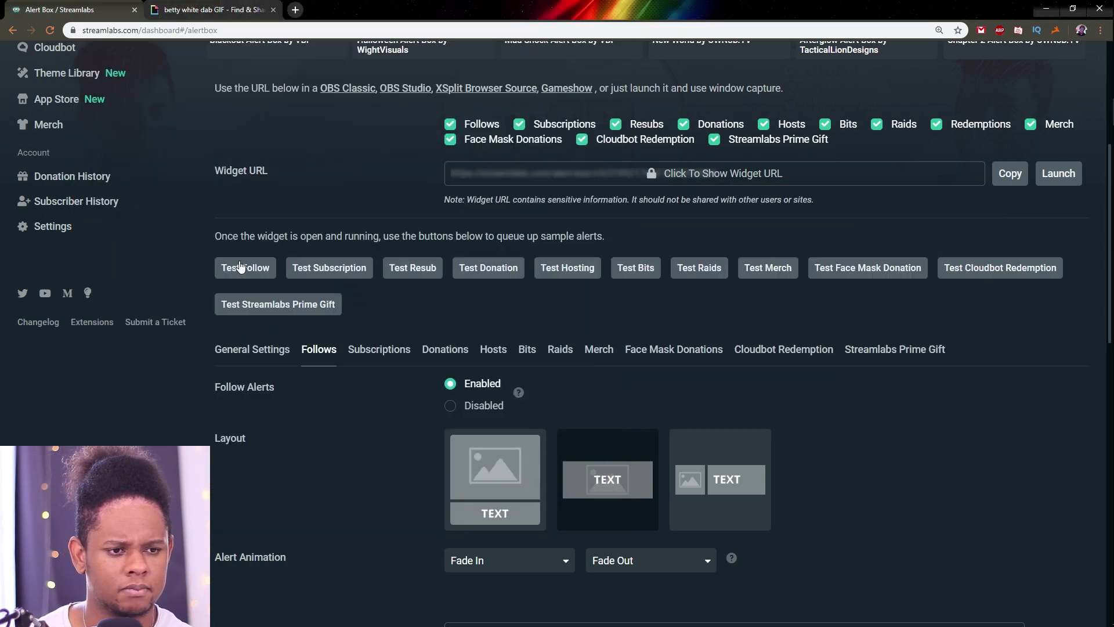
pyautogui.click(239, 260)
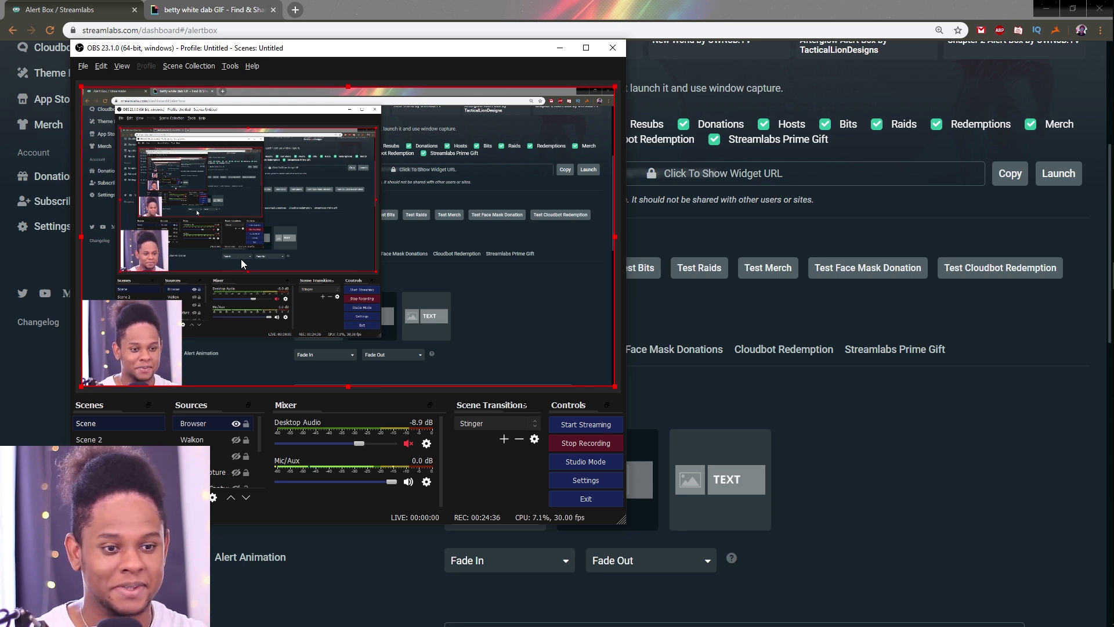
pyautogui.click(932, 412)
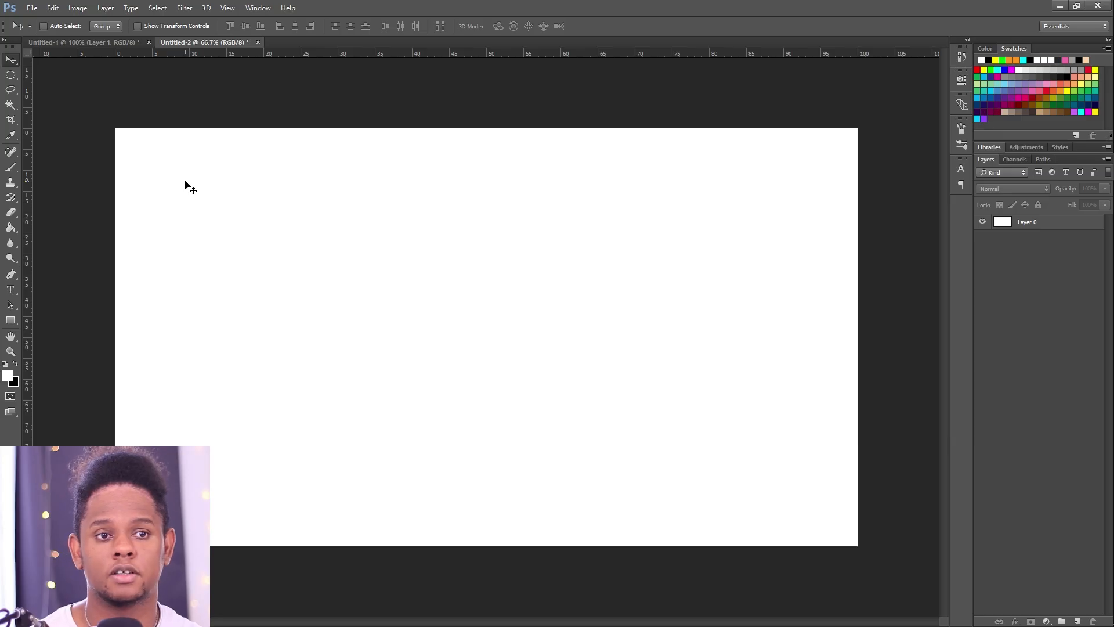
# In Photoshop, draw a rectangle about 1164 by 307 px in the middle of the white canvas and open its stroke colour options
pyautogui.click(14, 325)
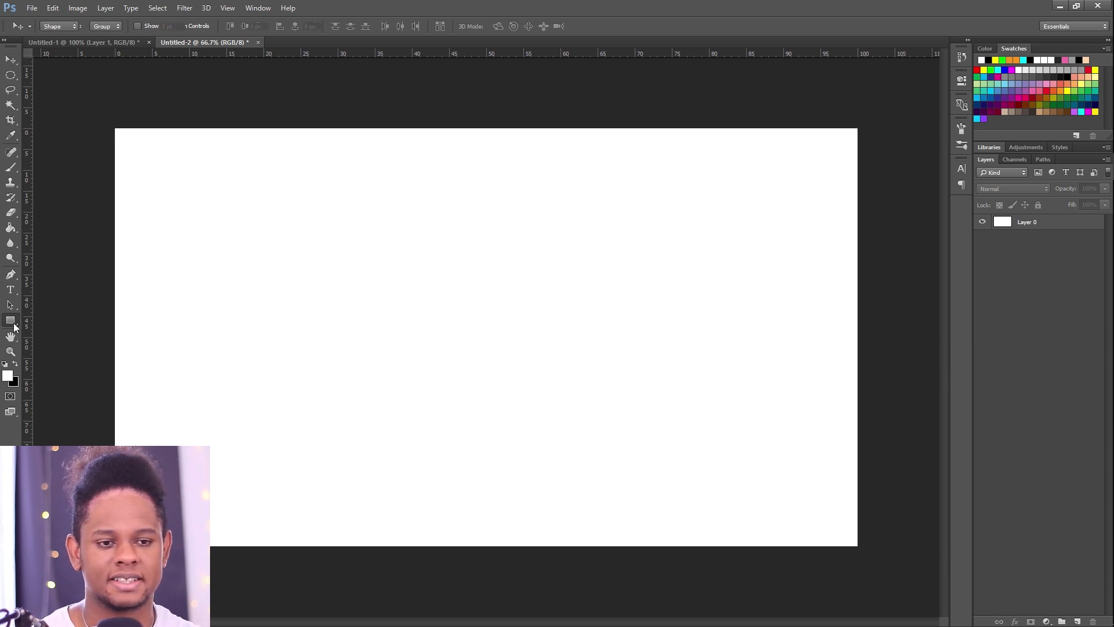
pyautogui.moveTo(259, 268); pyautogui.dragTo(709, 386)
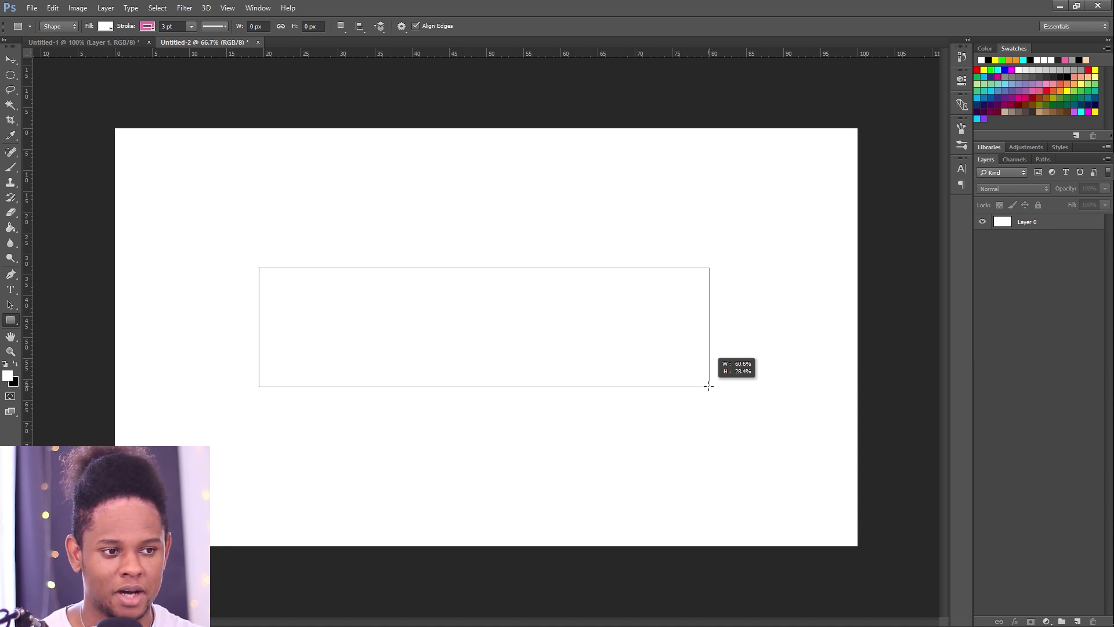
pyautogui.moveTo(709, 386); pyautogui.dragTo(708, 386)
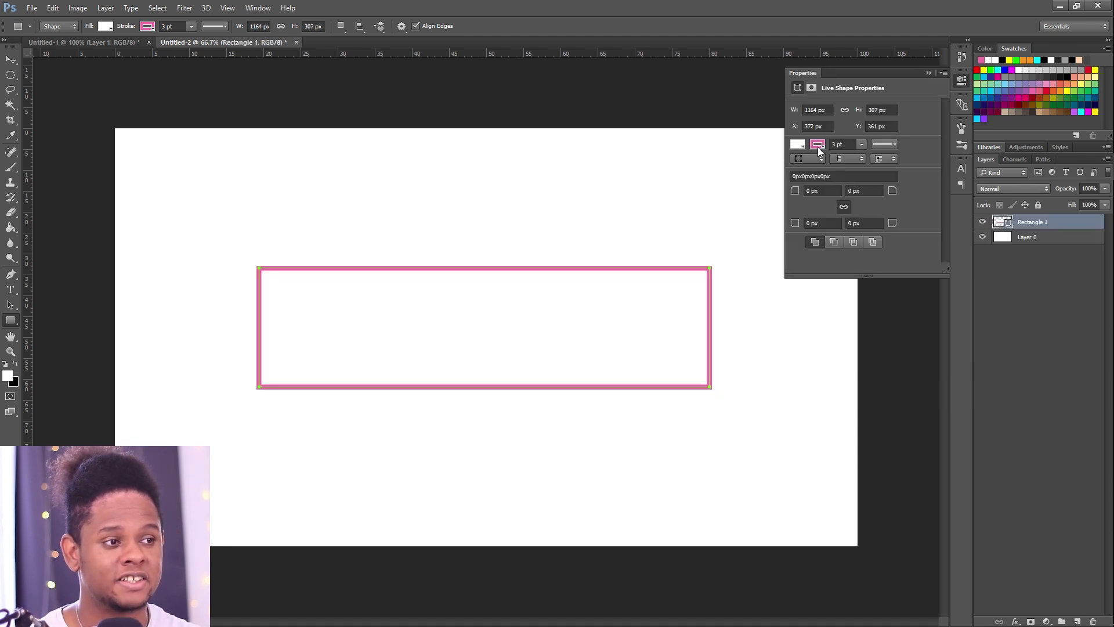
pyautogui.click(817, 145)
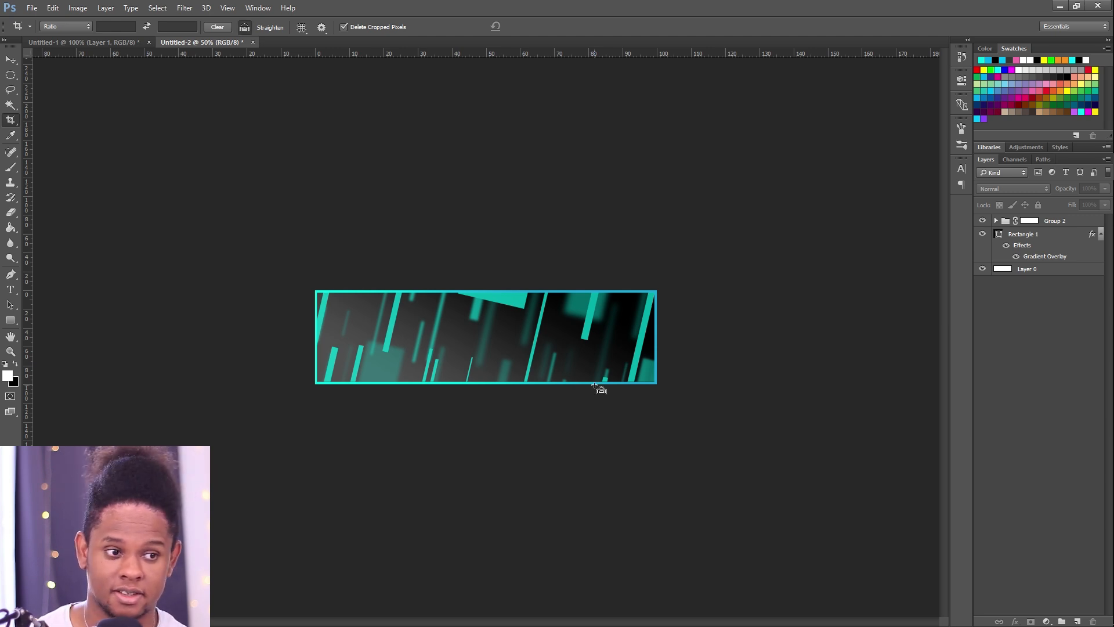
# Check the cropped banner's canvas size and compare it with the width and height in the OBS Browser source's properties
pyautogui.hotkey('ctrl', 'alt', 'c')
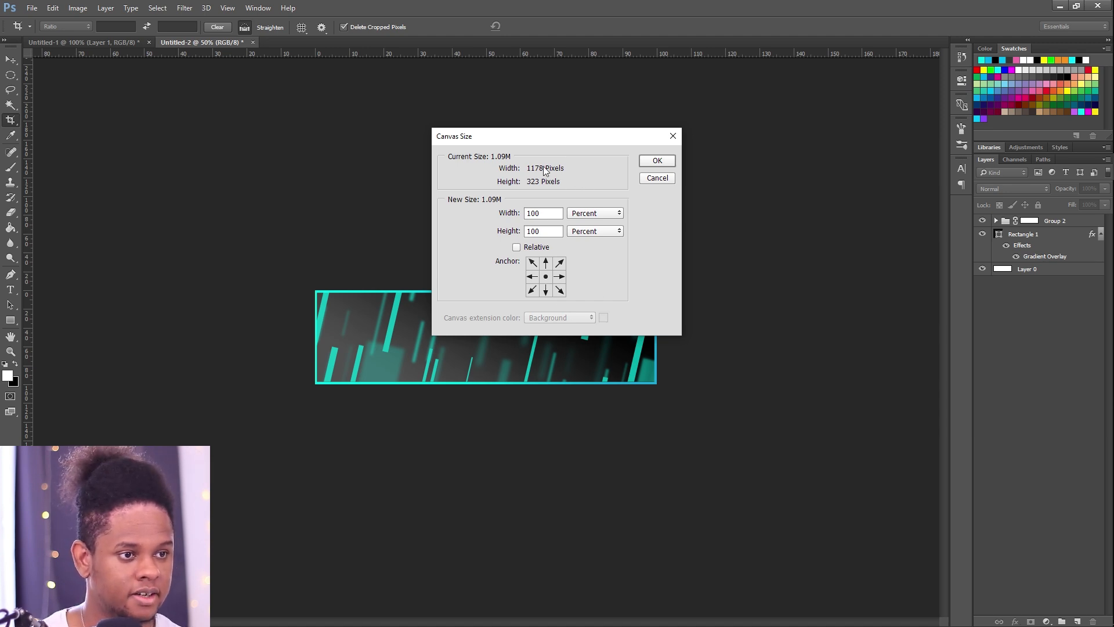
pyautogui.moveTo(525, 136); pyautogui.dragTo(638, 131)
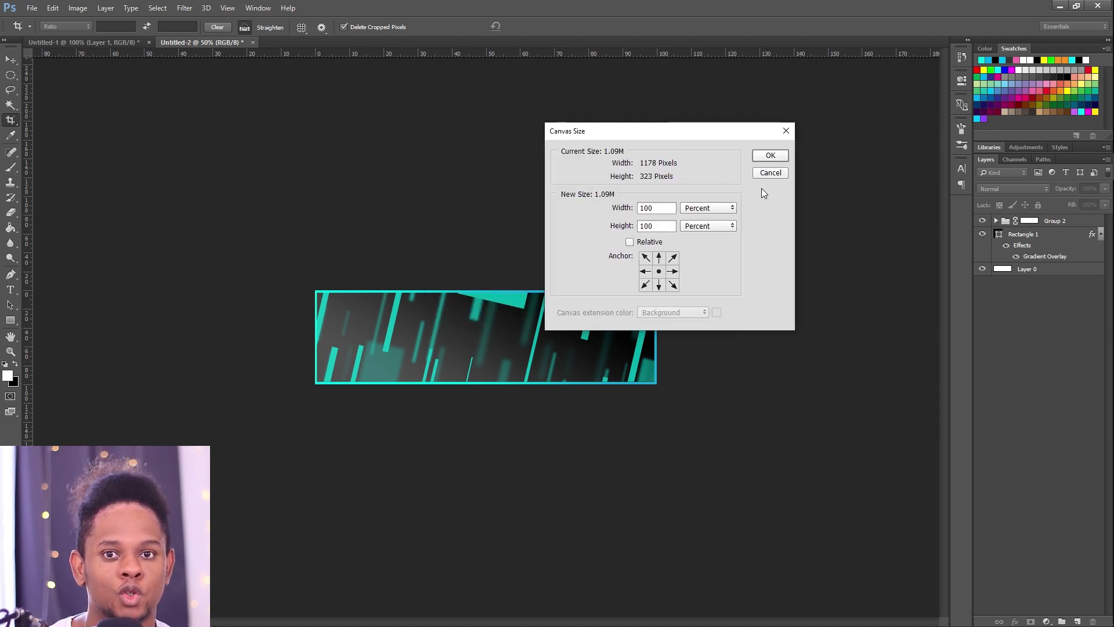
pyautogui.moveTo(1103, 196)
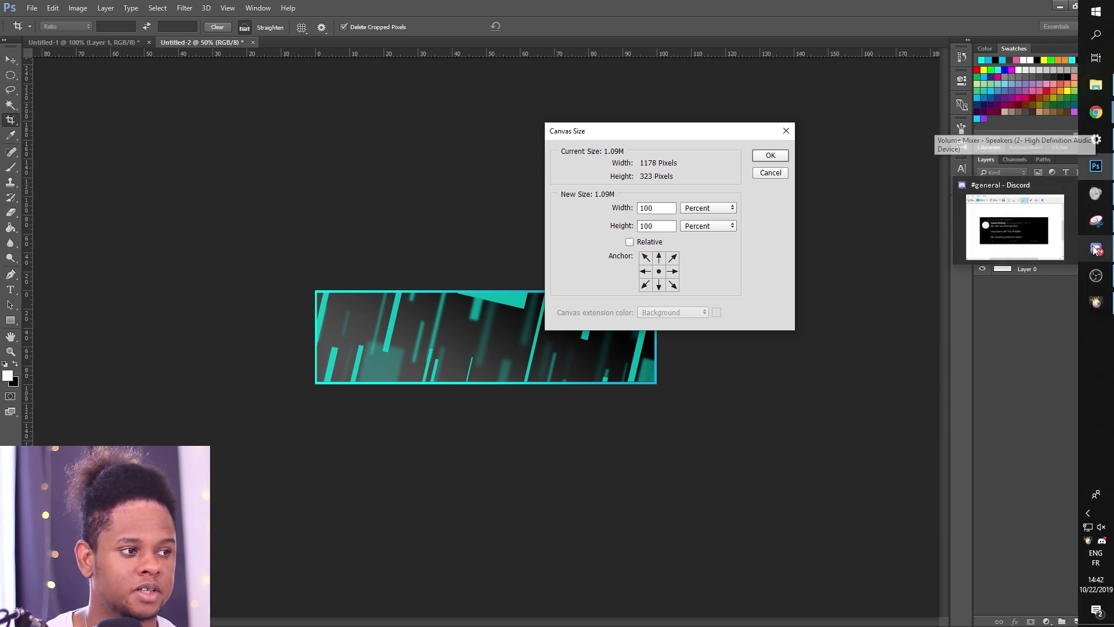
pyautogui.moveTo(1095, 230)
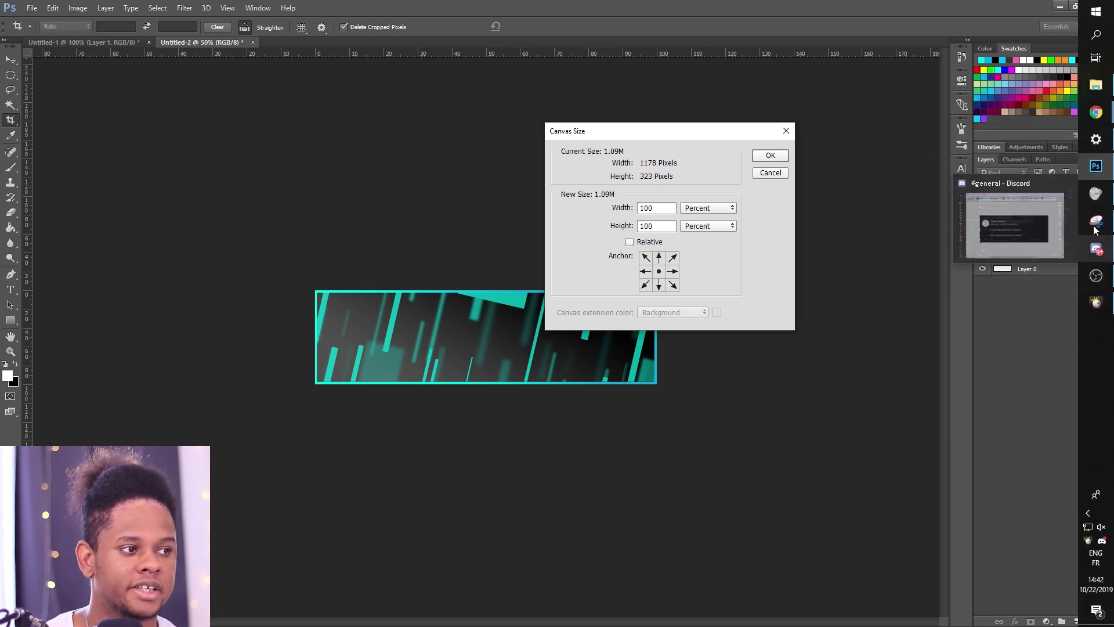
pyautogui.click(1095, 275)
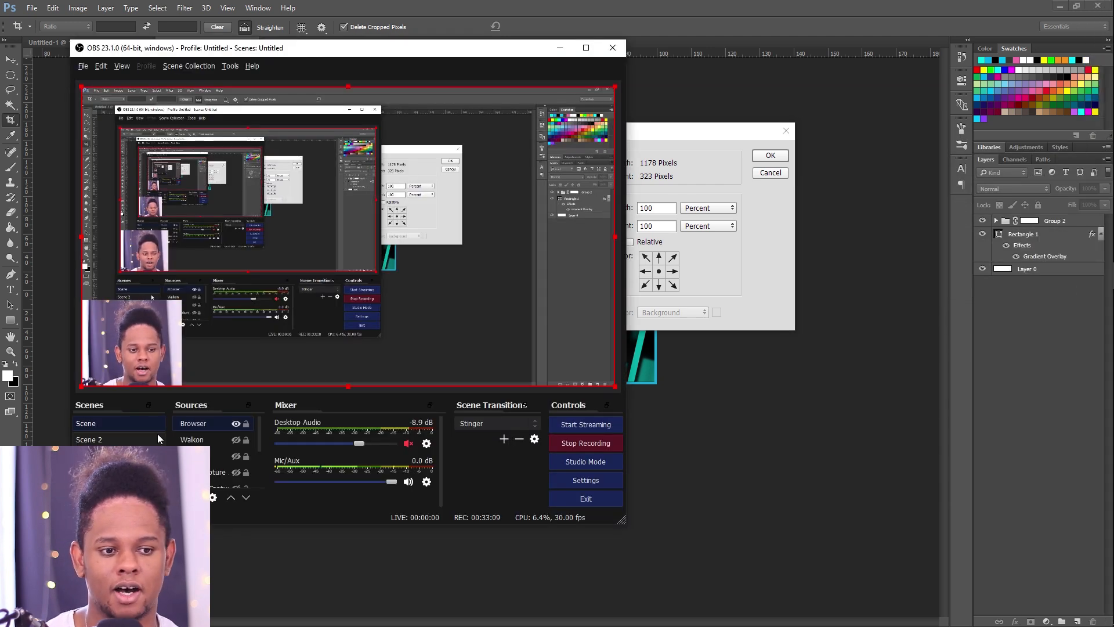
pyautogui.doubleClick(204, 424)
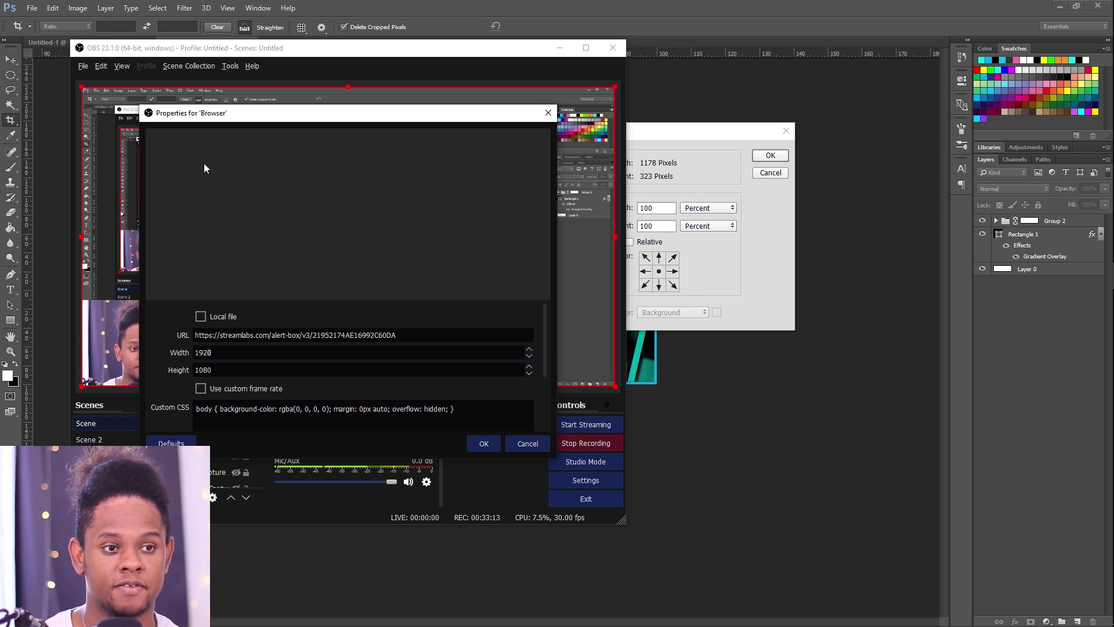
pyautogui.moveTo(235, 111); pyautogui.dragTo(385, 85)
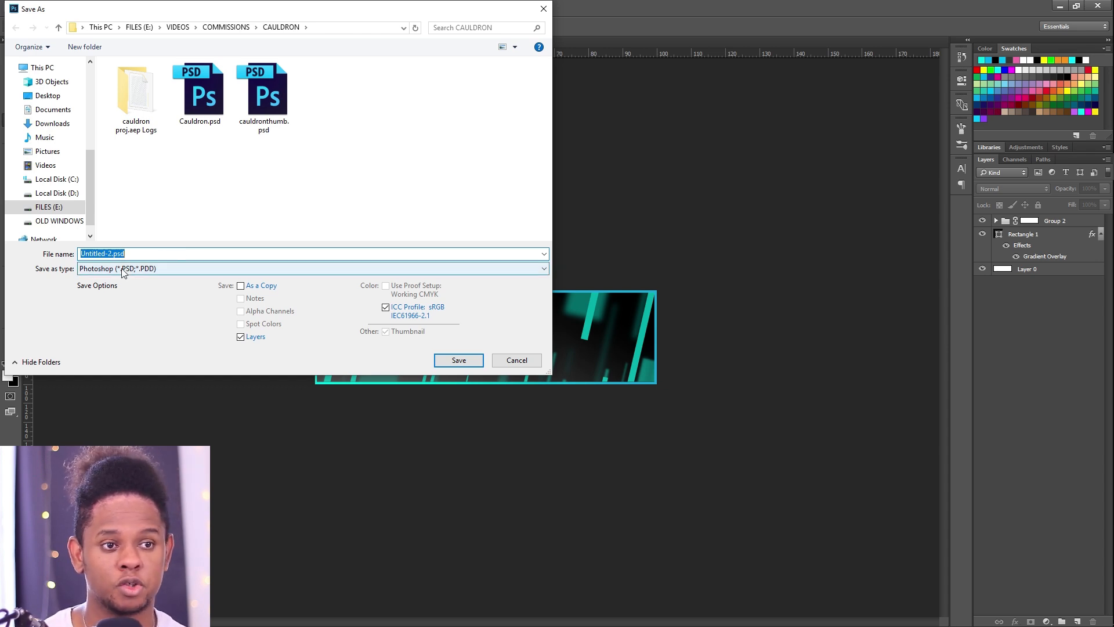
# Save the banner as ALERT.png with smallest compression and no interlacing, and return to the Streamlabs follow alert settings
pyautogui.press('Escape')
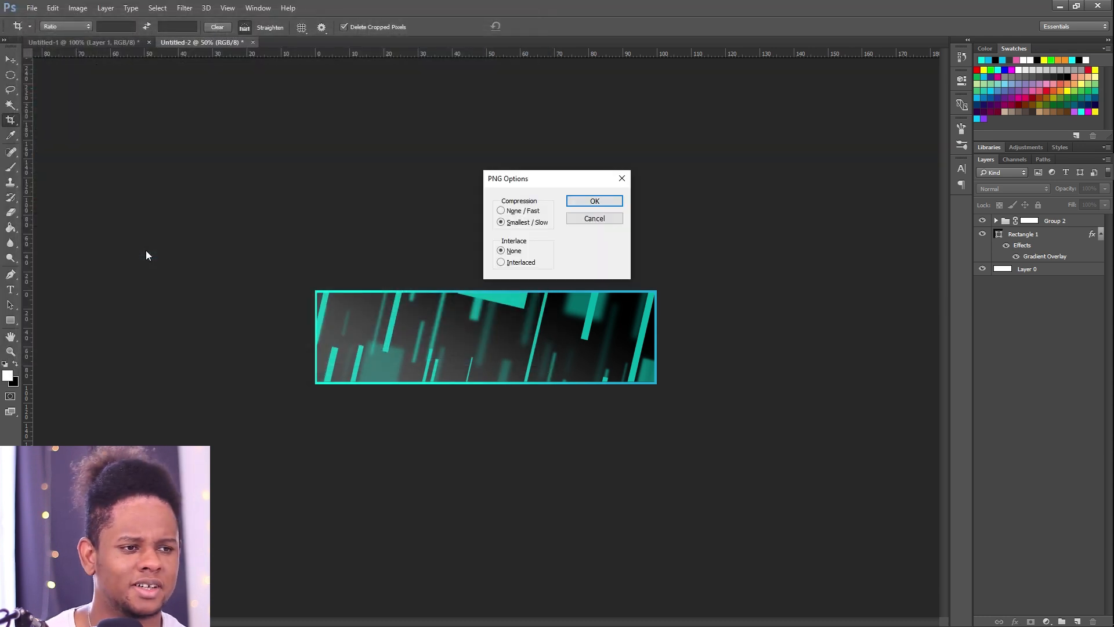
pyautogui.press('Return')
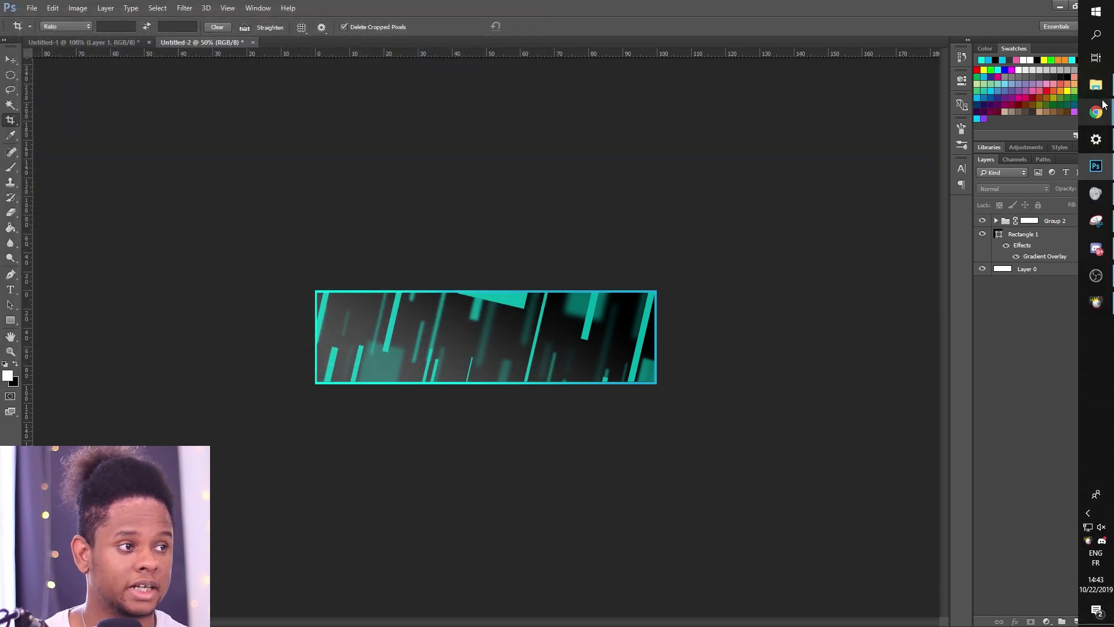
pyautogui.moveTo(1099, 108)
pyautogui.click(1014, 157)
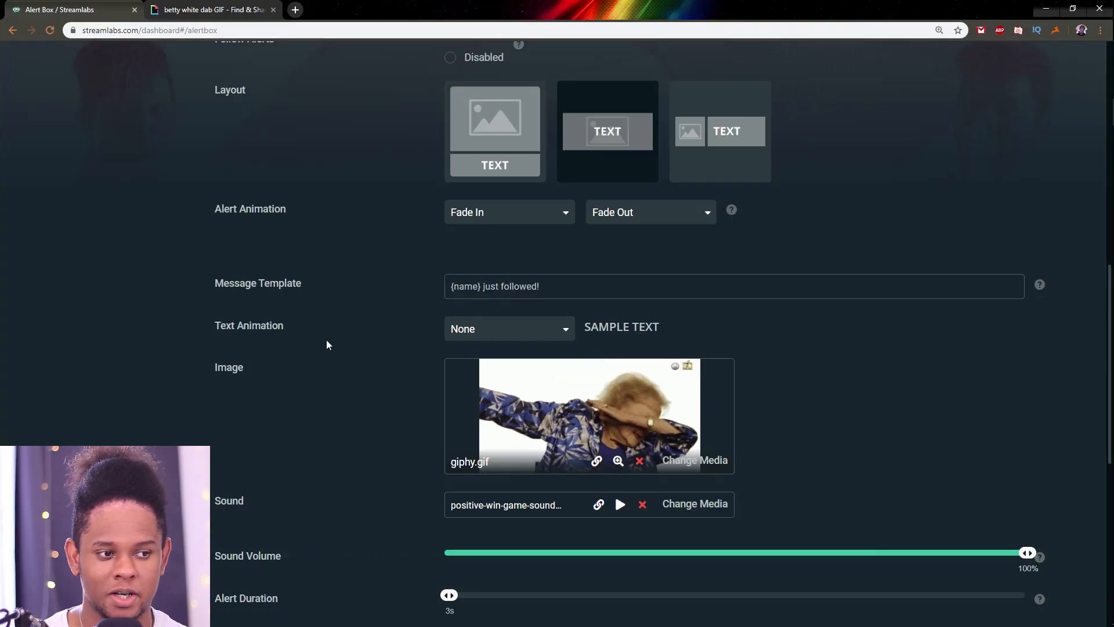
# Open the media gallery for the follow alert's image and upload ALERT.png from the TEST folder
pyautogui.scroll(-1, 415, 341)
pyautogui.click(685, 401)
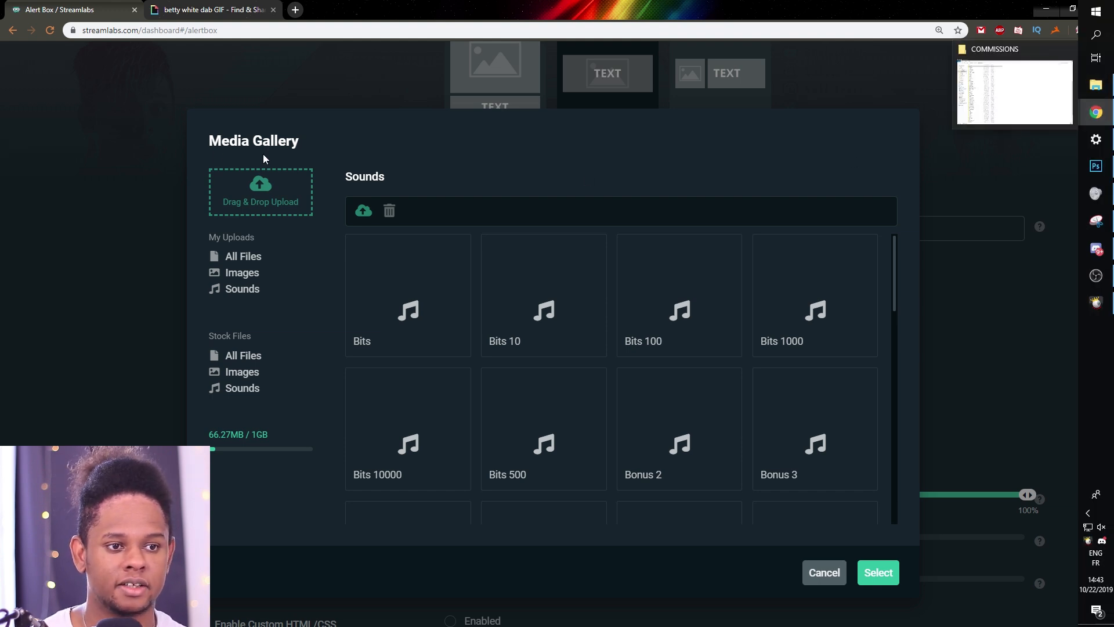
pyautogui.click(260, 185)
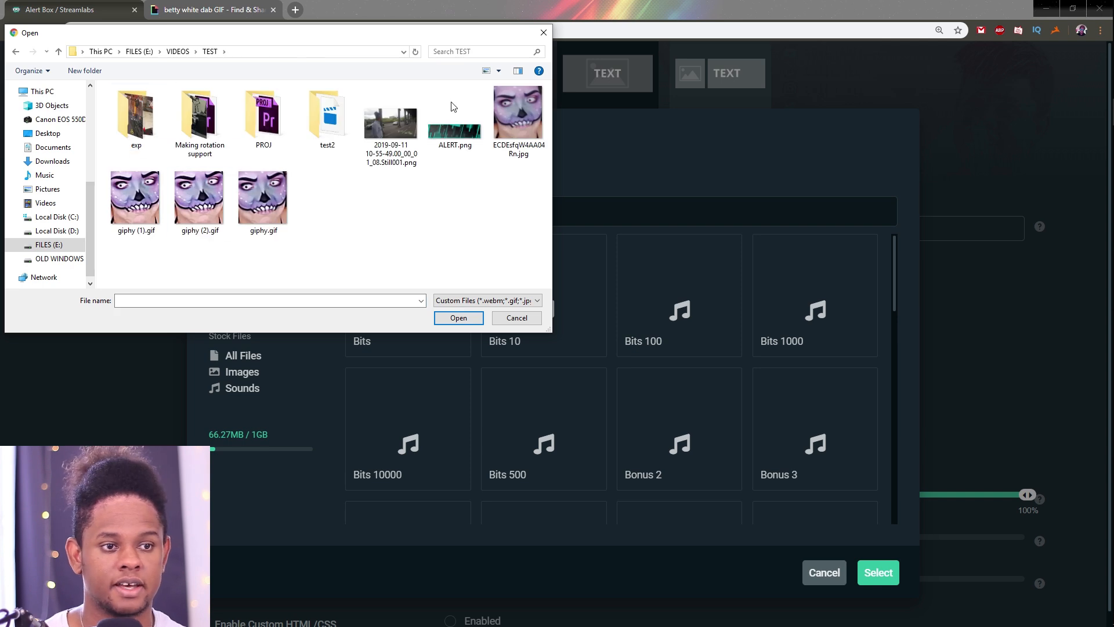
pyautogui.click(451, 131)
pyautogui.doubleClick(451, 130)
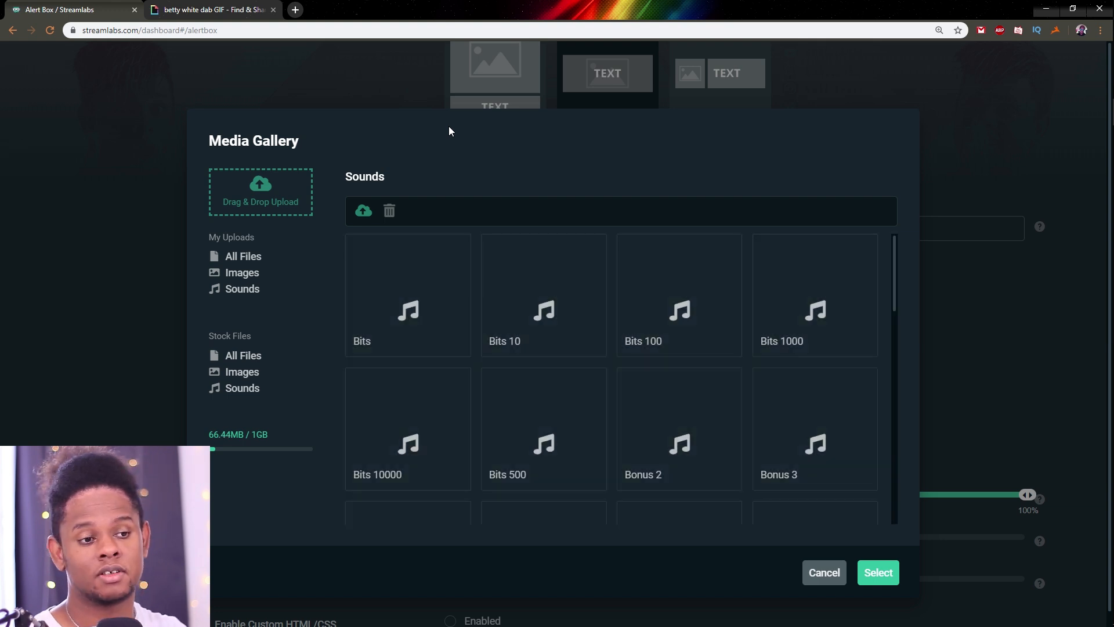
# Choose ALERT-BB6.png from the uploaded images as the follow alert's image
pyautogui.scroll(-10, 455, 313)
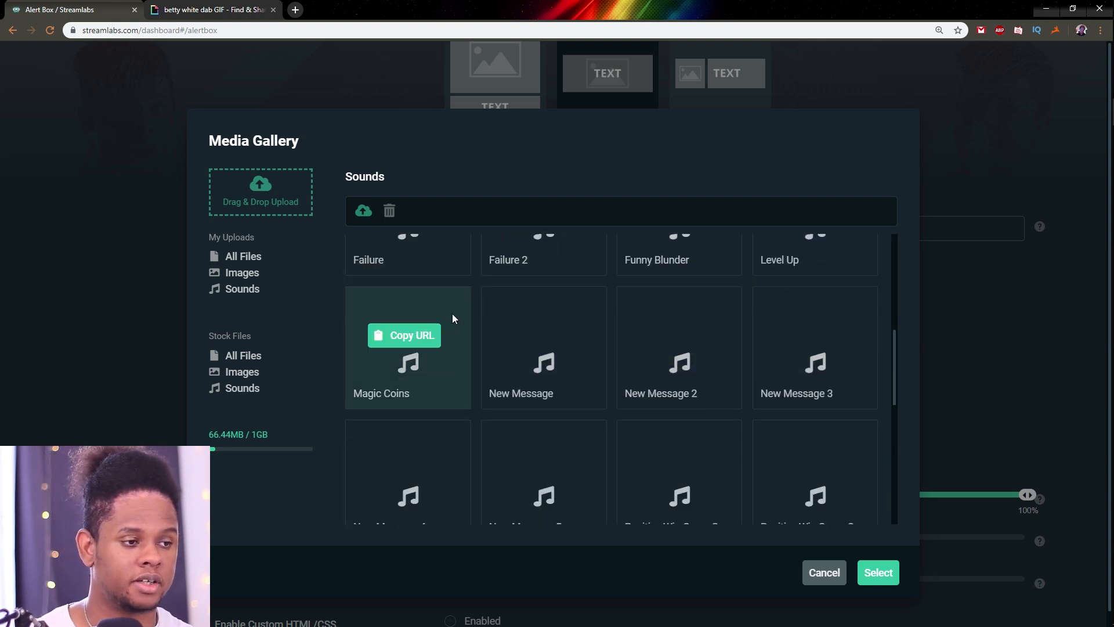
pyautogui.scroll(4, 434, 322)
pyautogui.scroll(5, 434, 322)
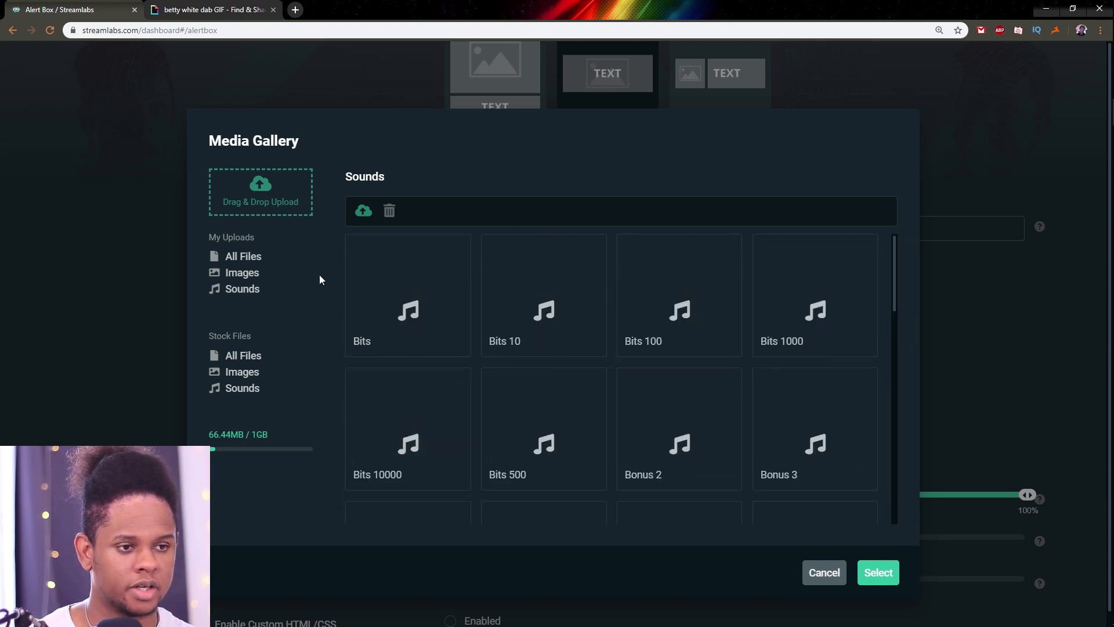
pyautogui.click(242, 273)
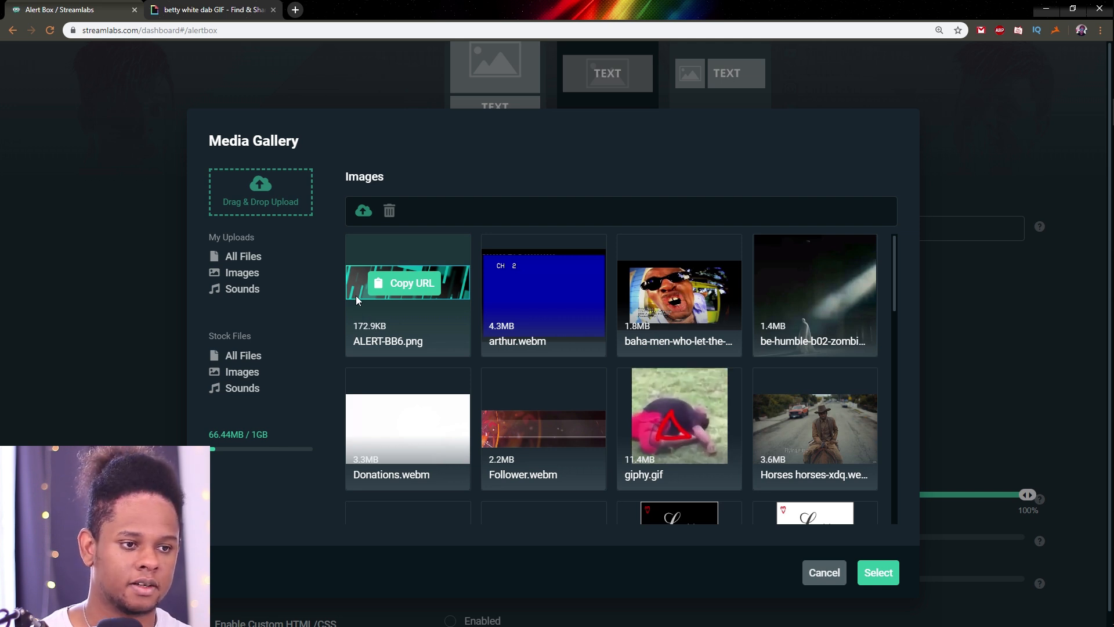
pyautogui.click(864, 573)
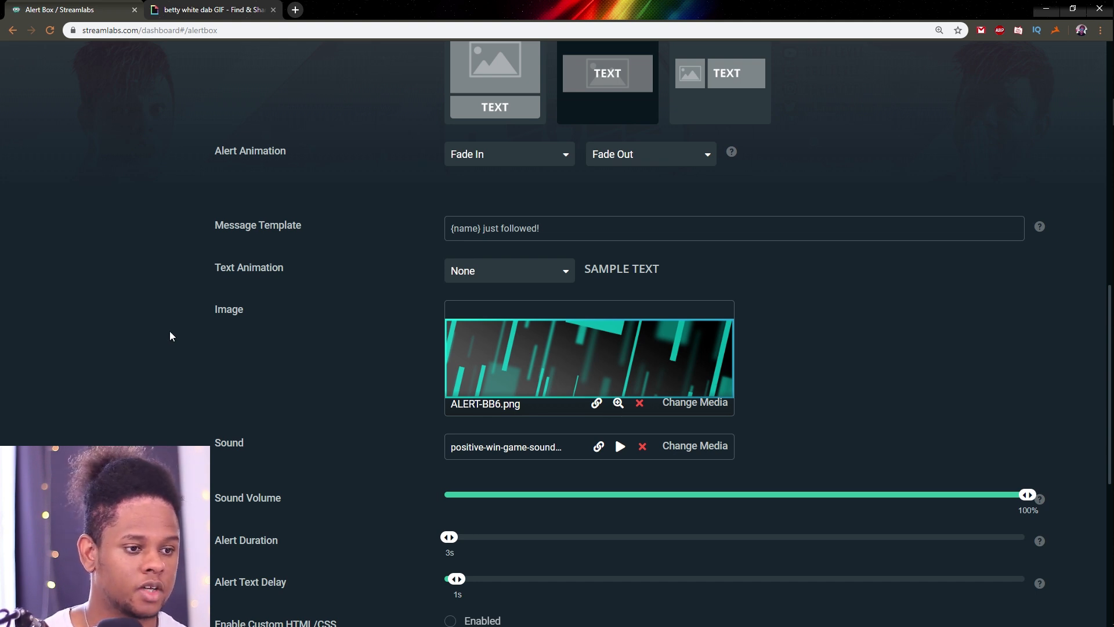
# Review the follow alert's layout and font settings and save the settings
pyautogui.scroll(5, 247, 322)
pyautogui.scroll(-5, 337, 353)
pyautogui.scroll(3, 333, 198)
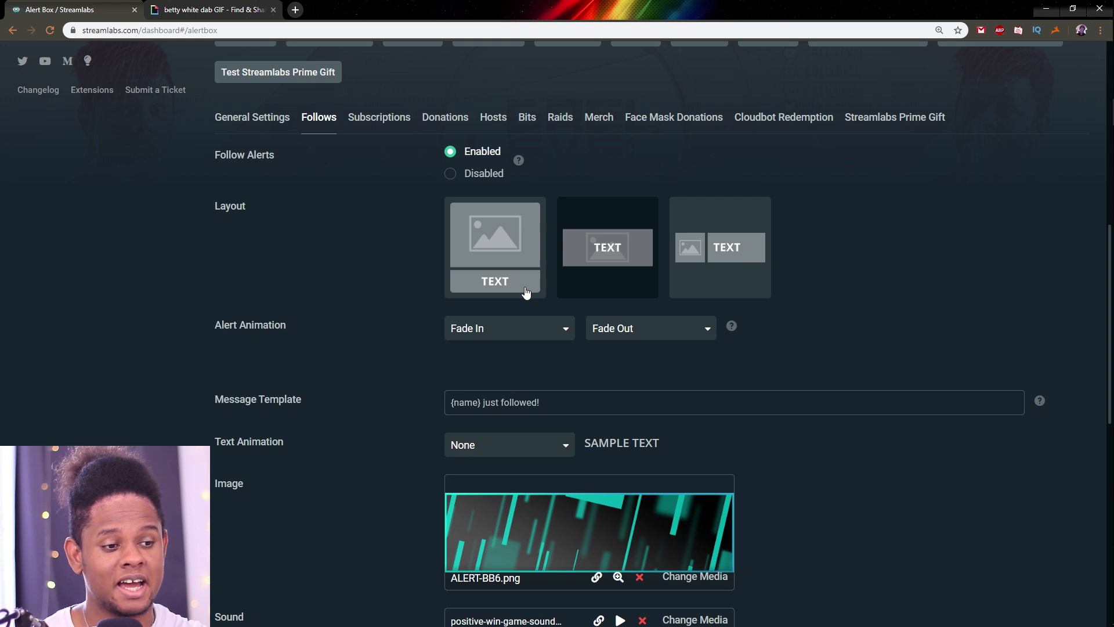
pyautogui.scroll(-10, 383, 400)
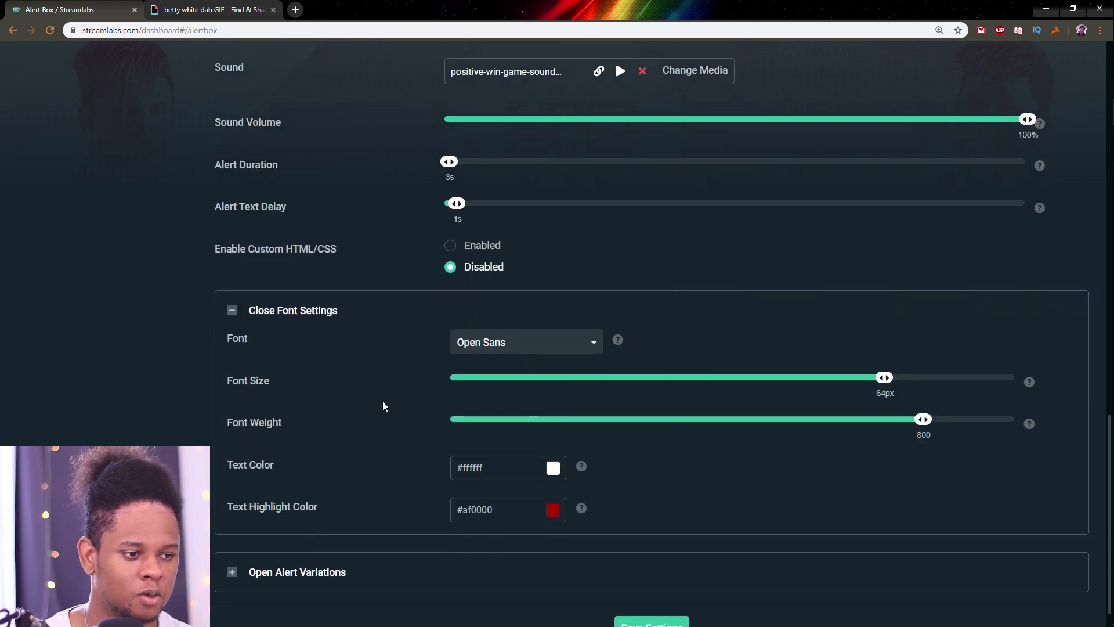
pyautogui.click(635, 598)
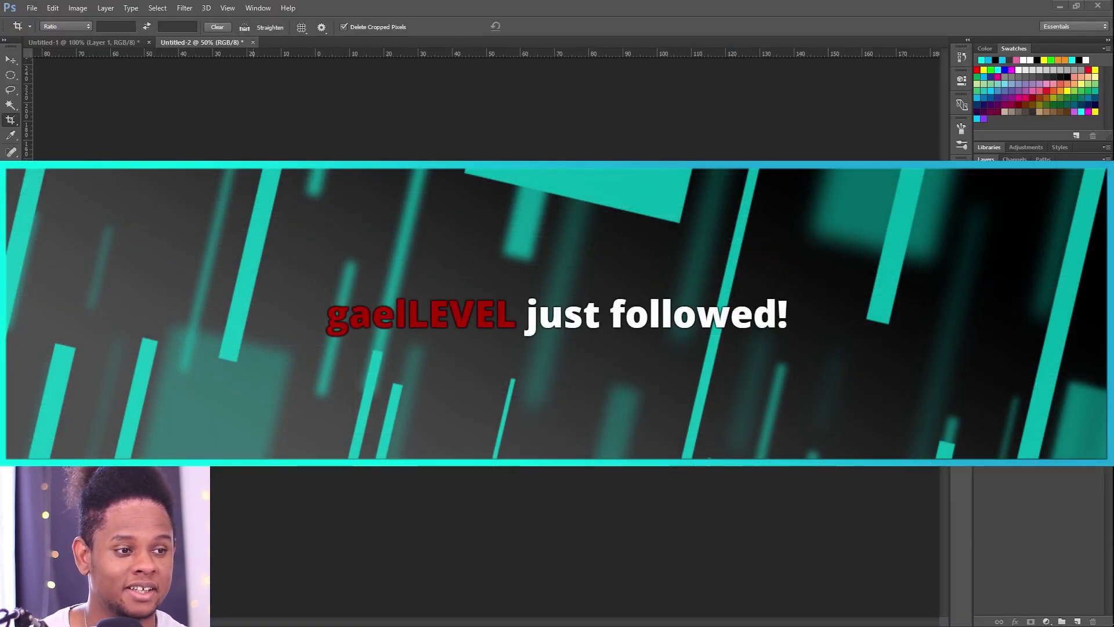
# Switch through OBS back to Photoshop and check the banner's canvas width and height
pyautogui.hotkey('alt', 'Tab')
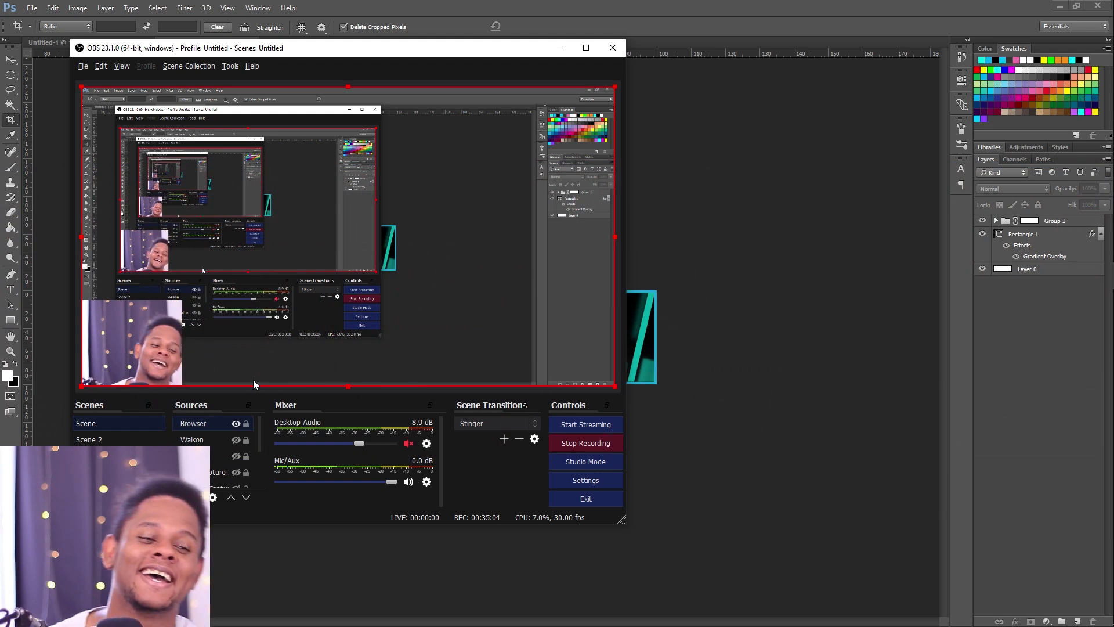
pyautogui.click(660, 5)
pyautogui.hotkey('ctrl', 'alt', 'c')
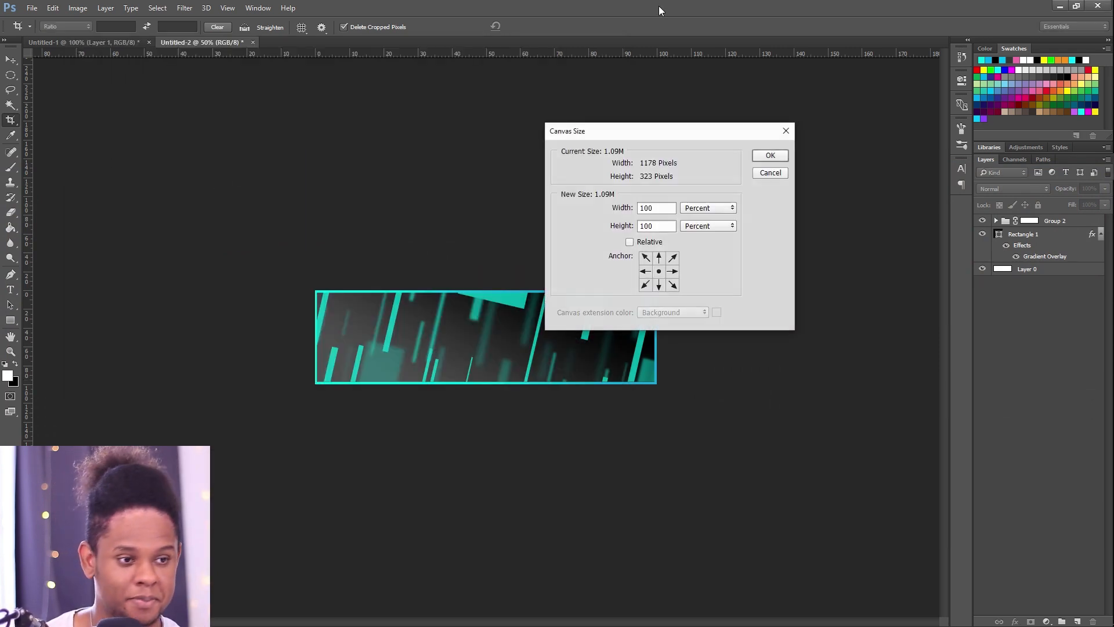
# In OBS, set the Browser source's width to 1178 and height to 323, and shrink it toward the preview's lower-left corner
pyautogui.hotkey('alt', 'Tab')
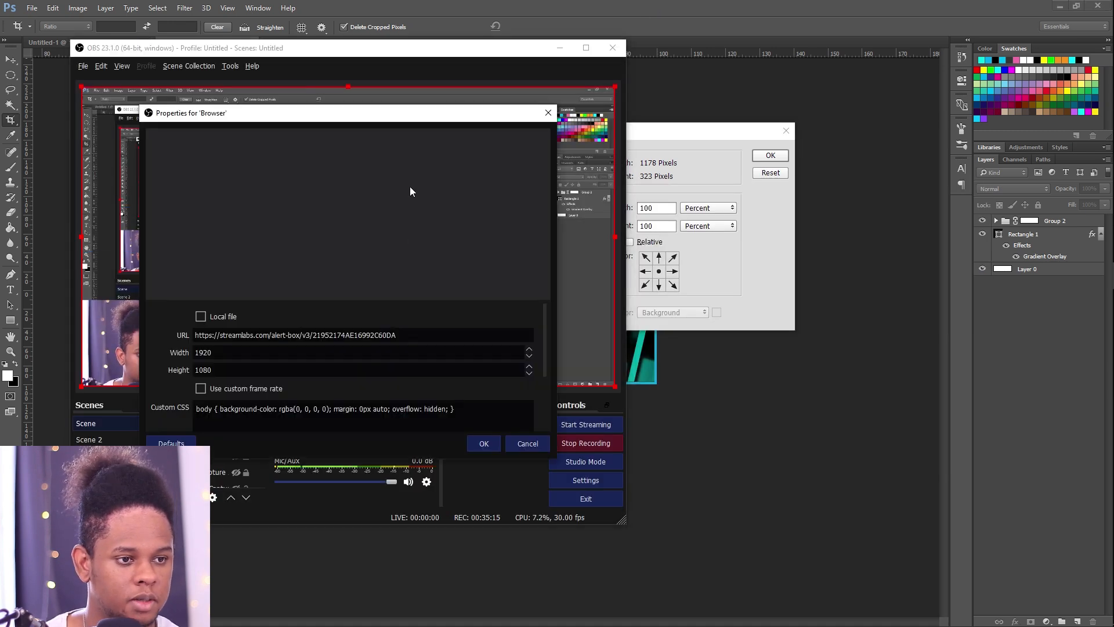
pyautogui.press('Tab')
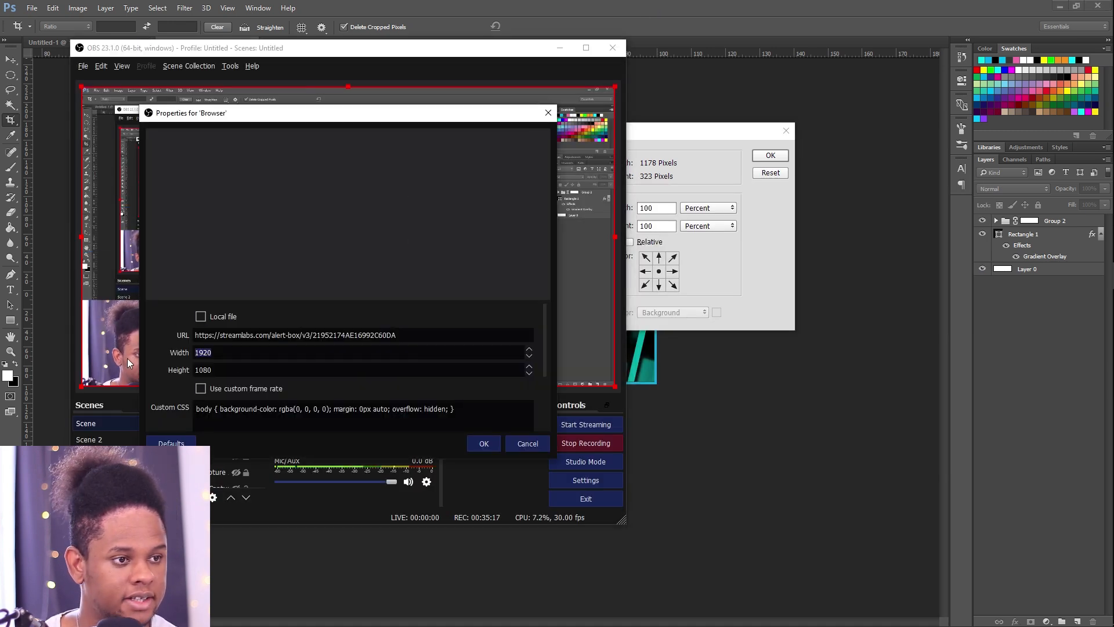
pyautogui.write('1178')
pyautogui.press('Tab')
pyautogui.write('323')
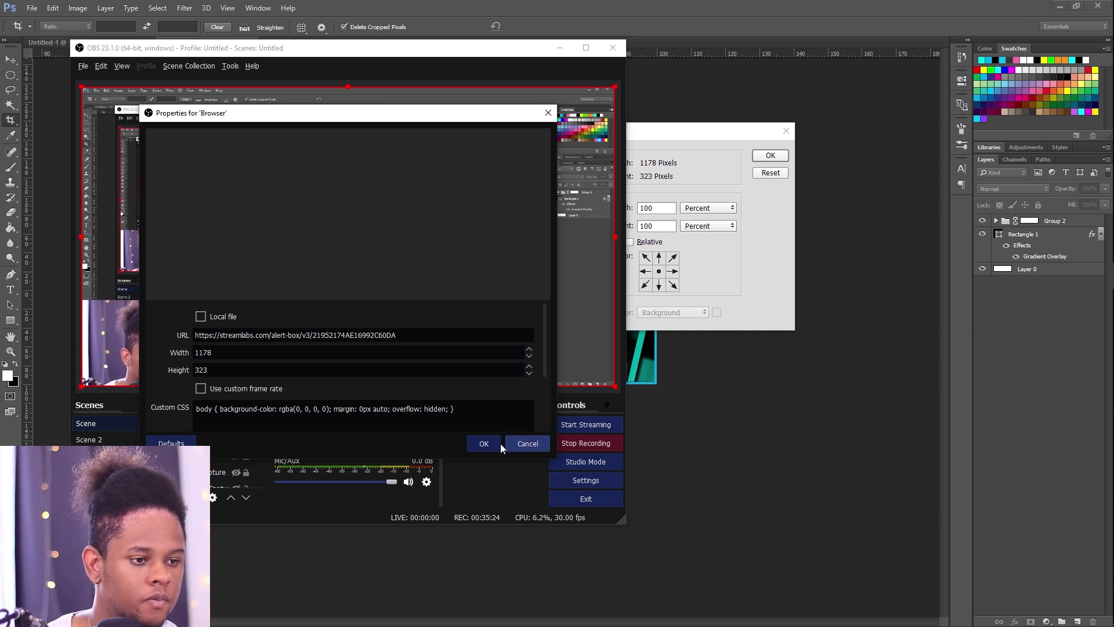
pyautogui.click(488, 446)
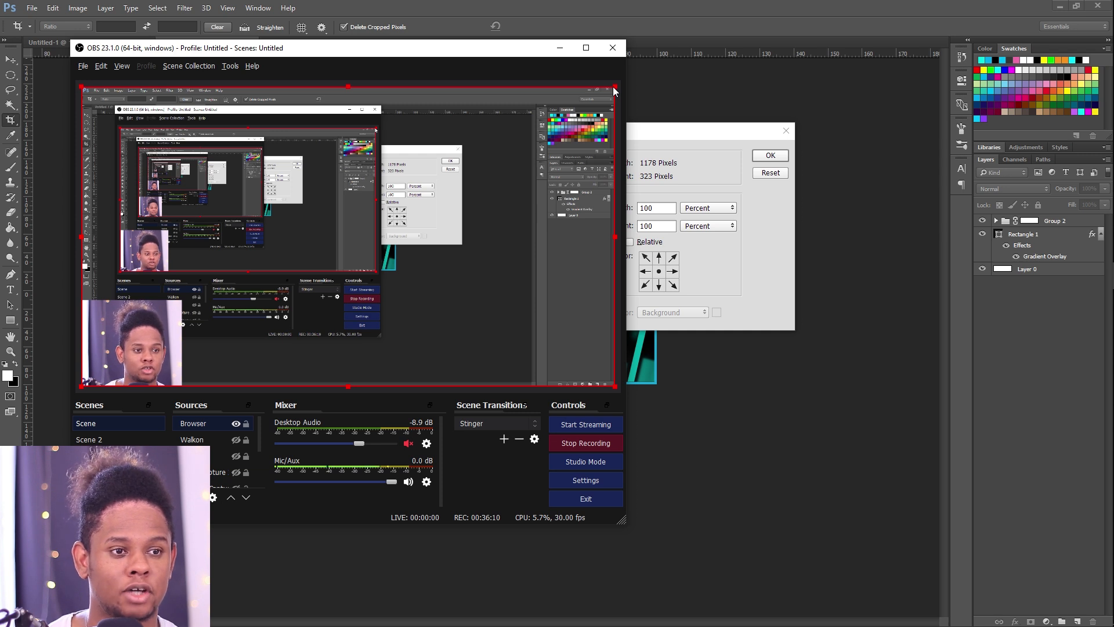
pyautogui.moveTo(615, 88); pyautogui.dragTo(431, 300)
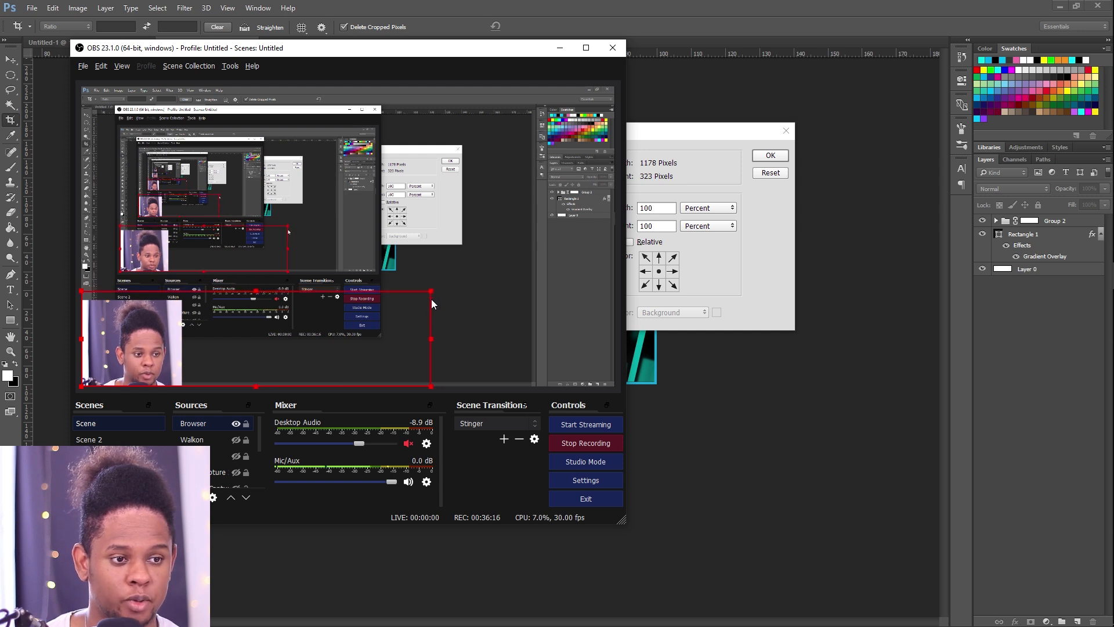
# Move the Browser source toward the middle of the OBS preview and send a test follow alert from Streamlabs to check it
pyautogui.moveTo(332, 317); pyautogui.dragTo(441, 227)
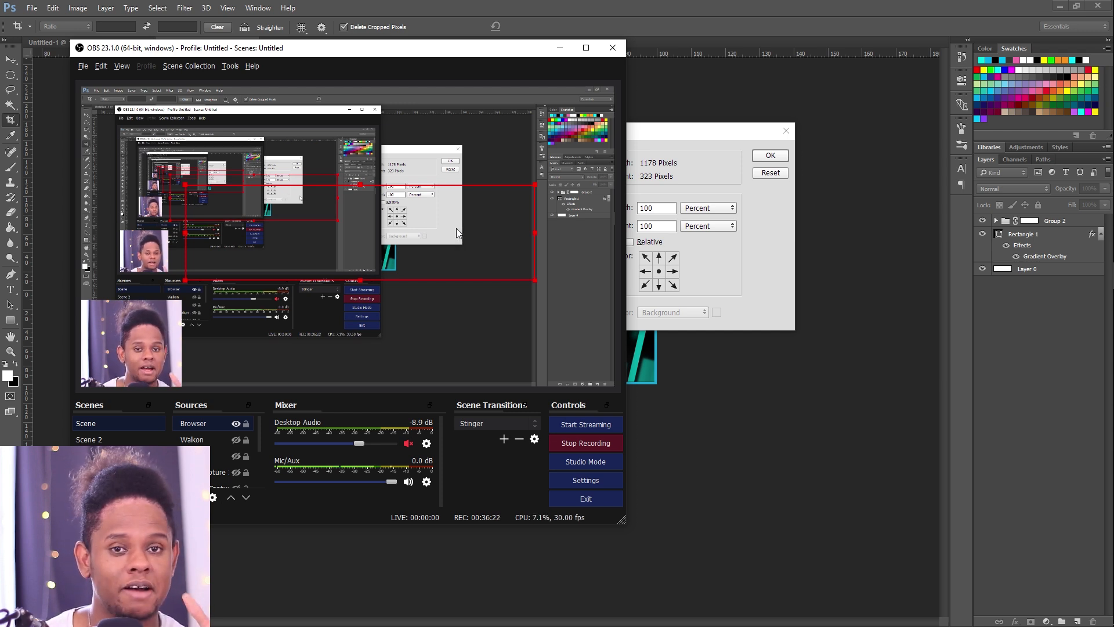
pyautogui.hotkey('alt', 'Tab')
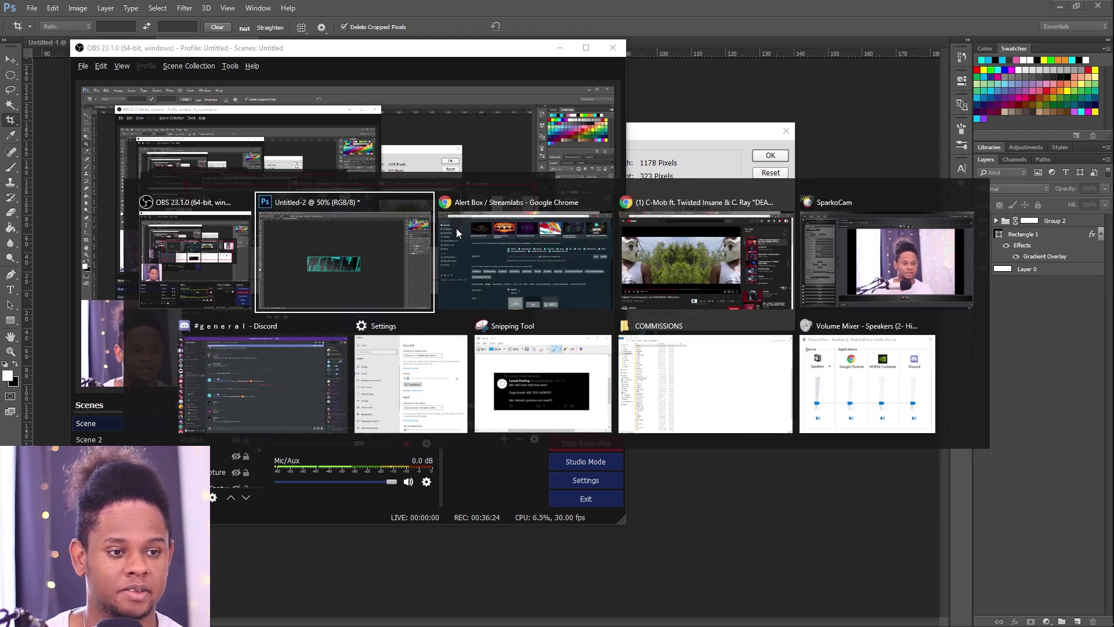
pyautogui.hotkey('alt', 'Tab')
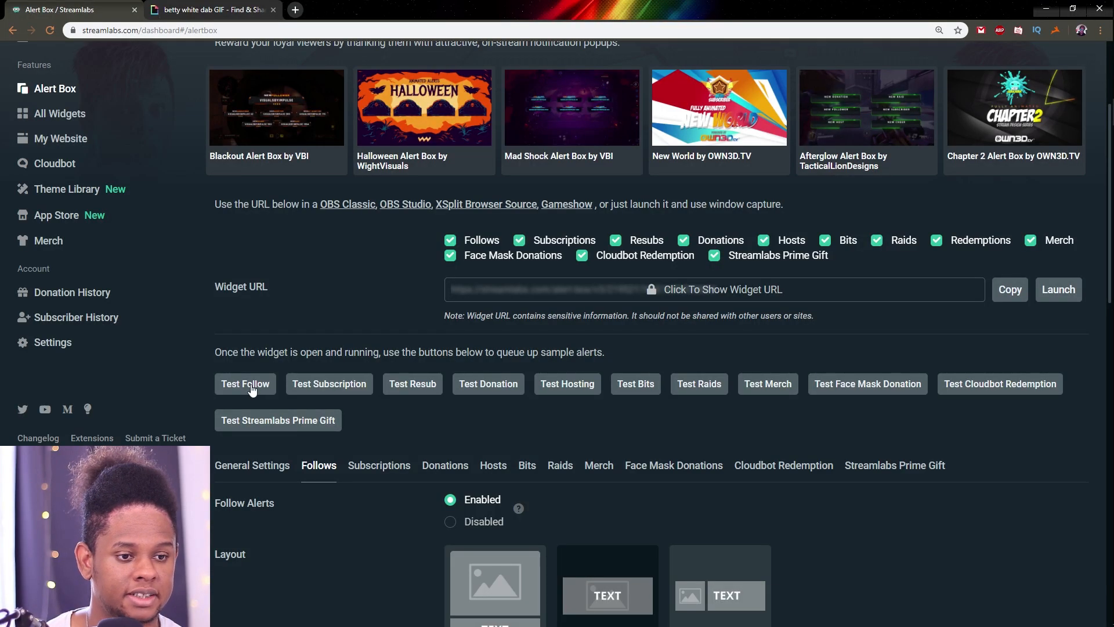
pyautogui.click(250, 384)
pyautogui.hotkey('alt', 'Tab')
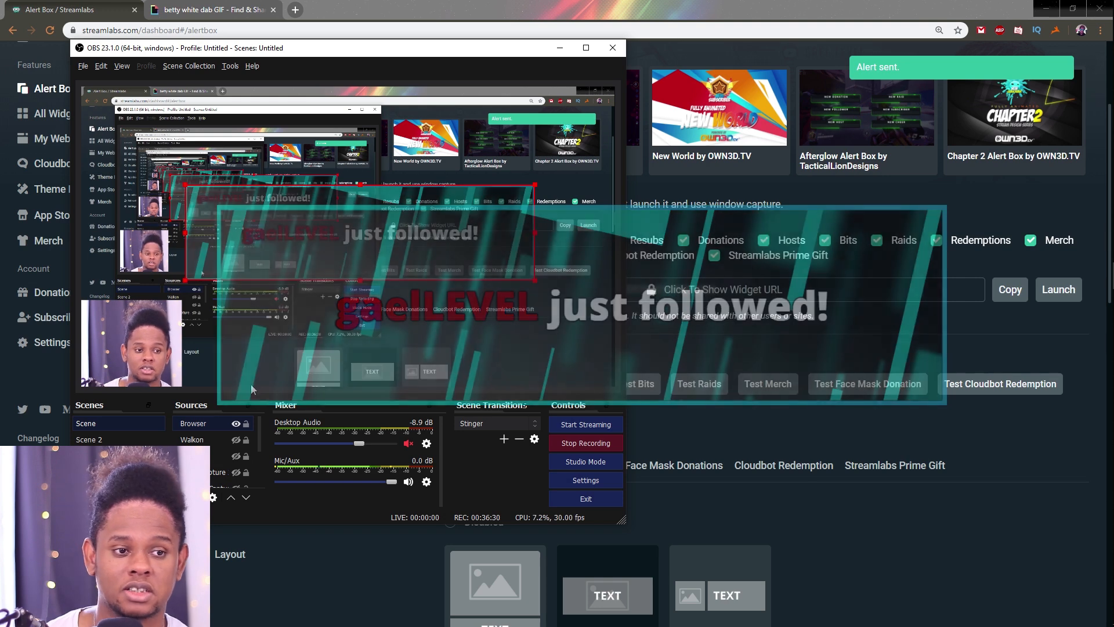
pyautogui.hotkey('alt', 'Tab')
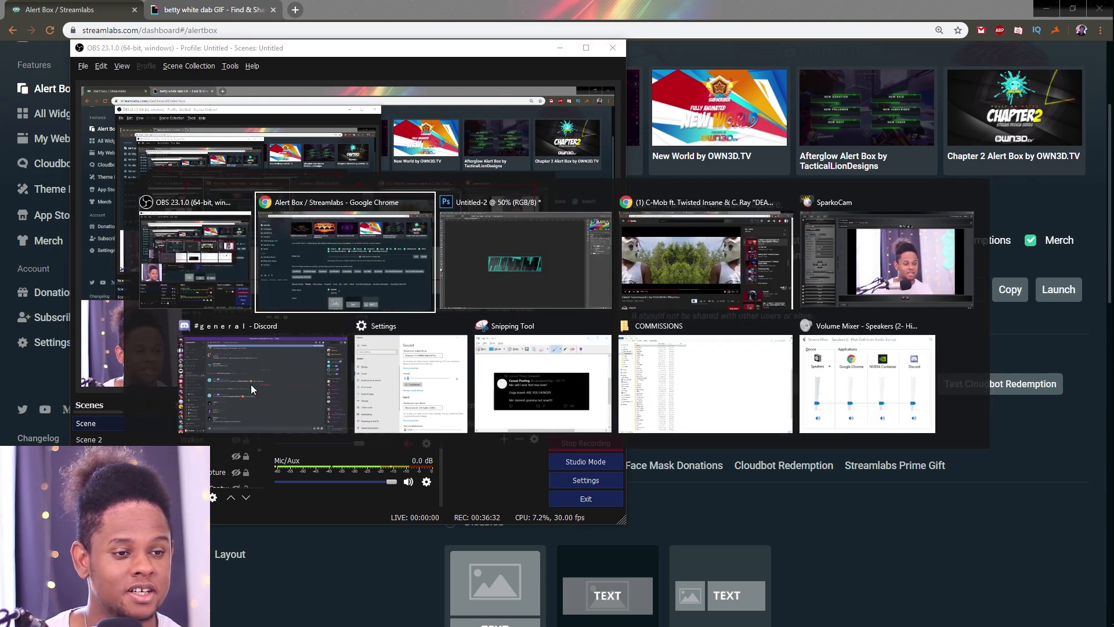
# In the Streamlabs follow alert's font settings, change the font to Overlock and save the settings
pyautogui.scroll(-10, 267, 447)
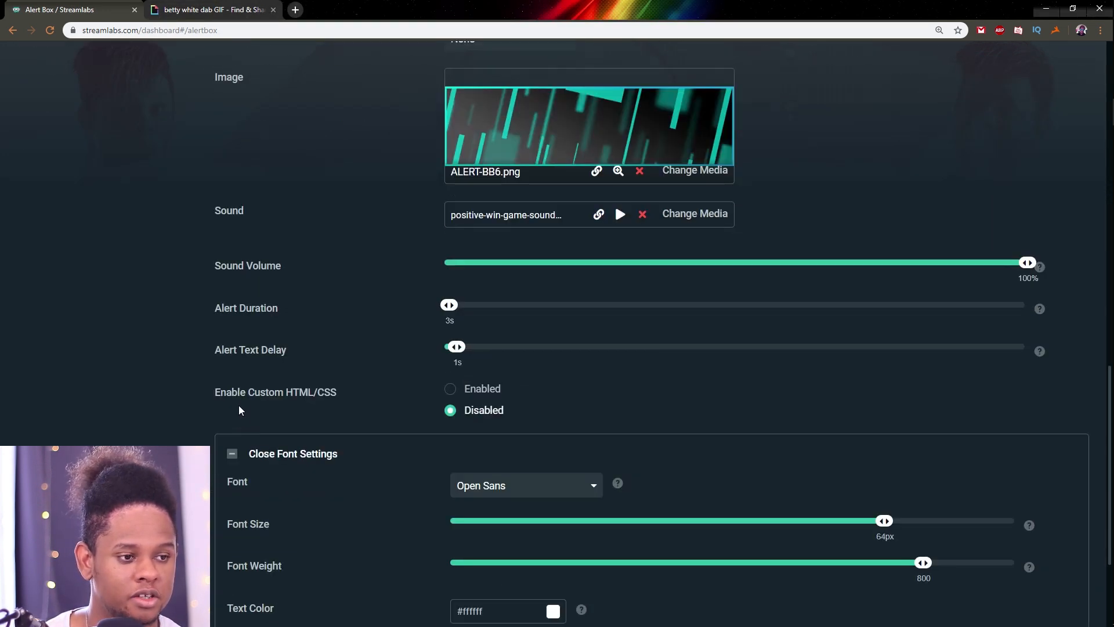
pyautogui.scroll(-3, 286, 338)
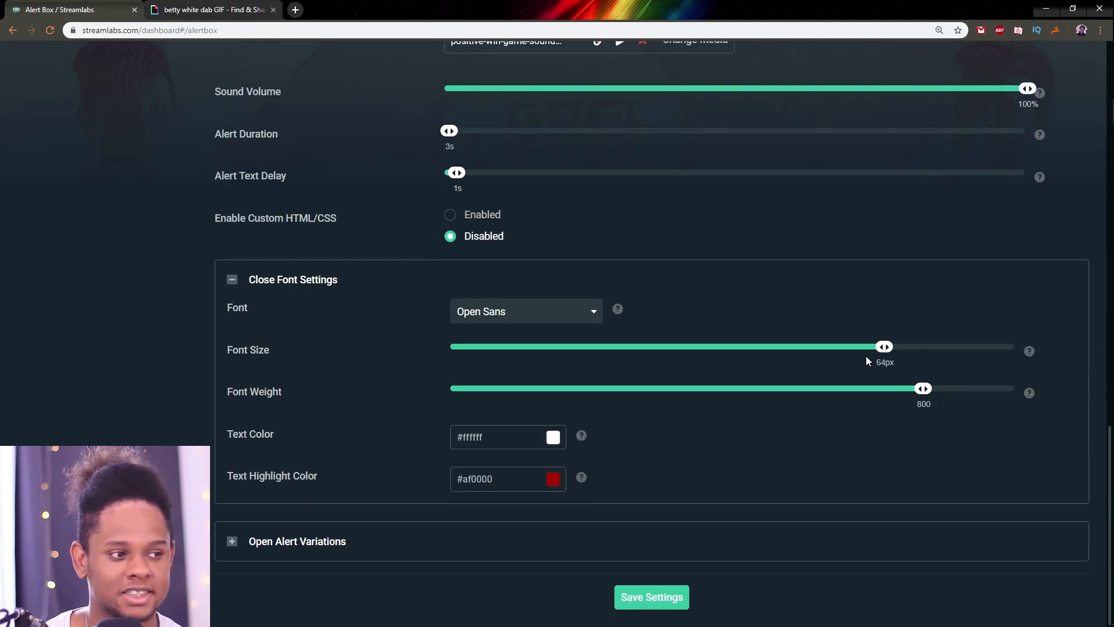
pyautogui.click(542, 313)
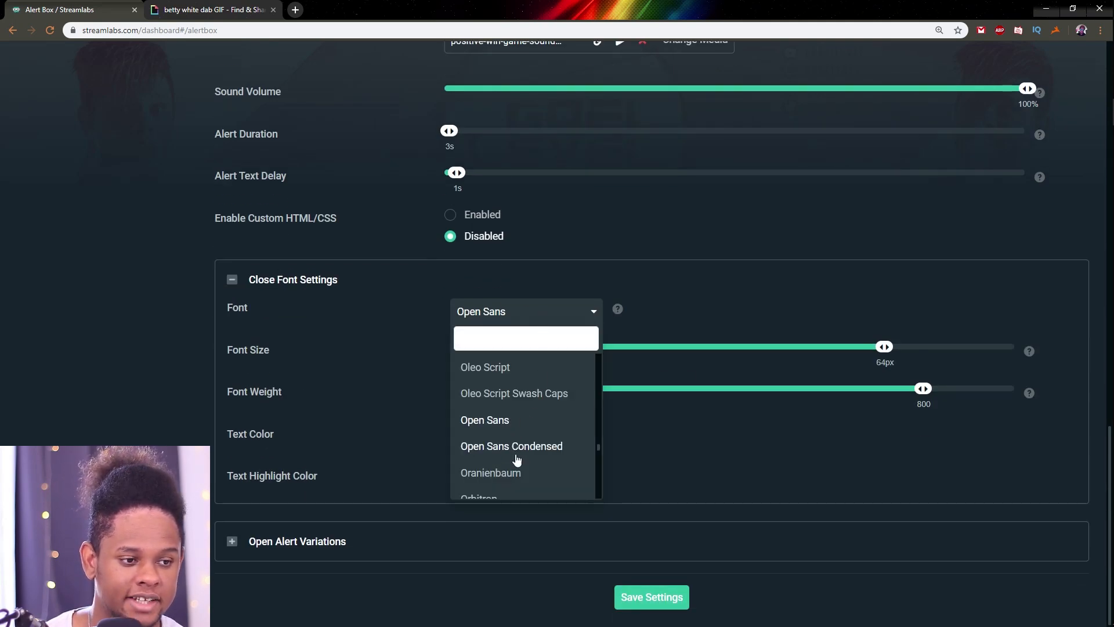
pyautogui.scroll(-3, 512, 452)
pyautogui.click(508, 440)
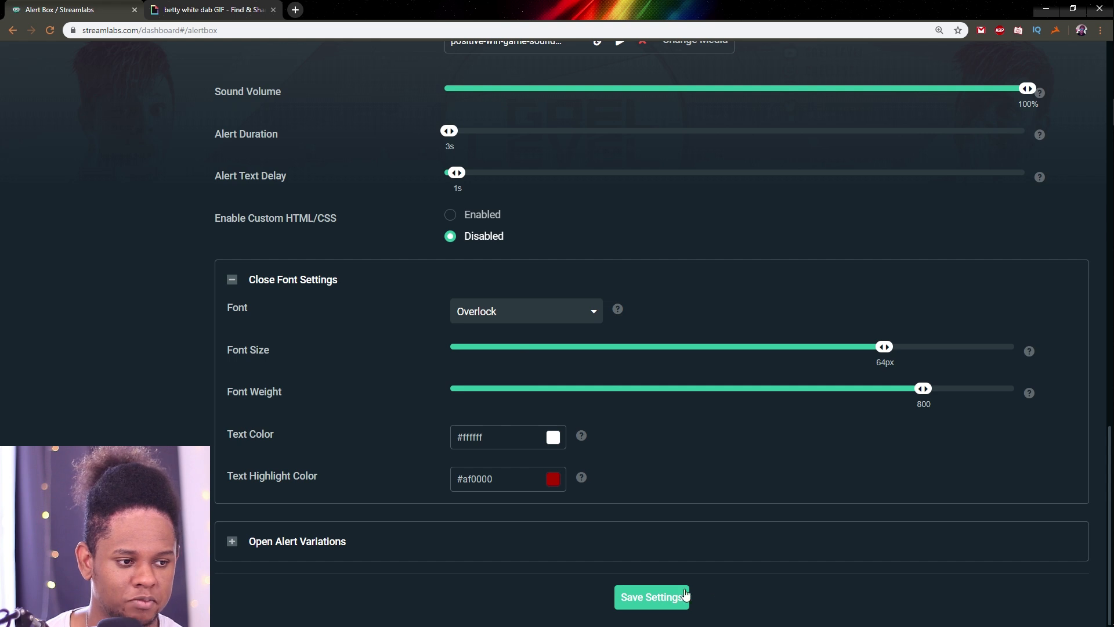
pyautogui.click(652, 597)
# Set the follow alert's text highlight color to cyan #76ECFF and save the settings
pyautogui.click(552, 479)
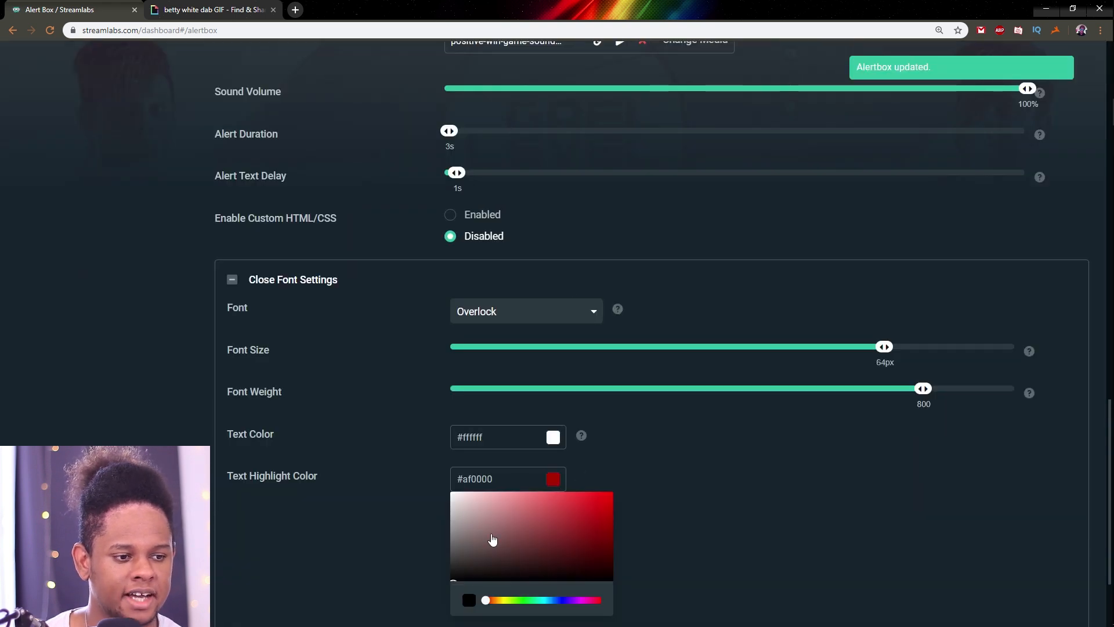
pyautogui.click(546, 605)
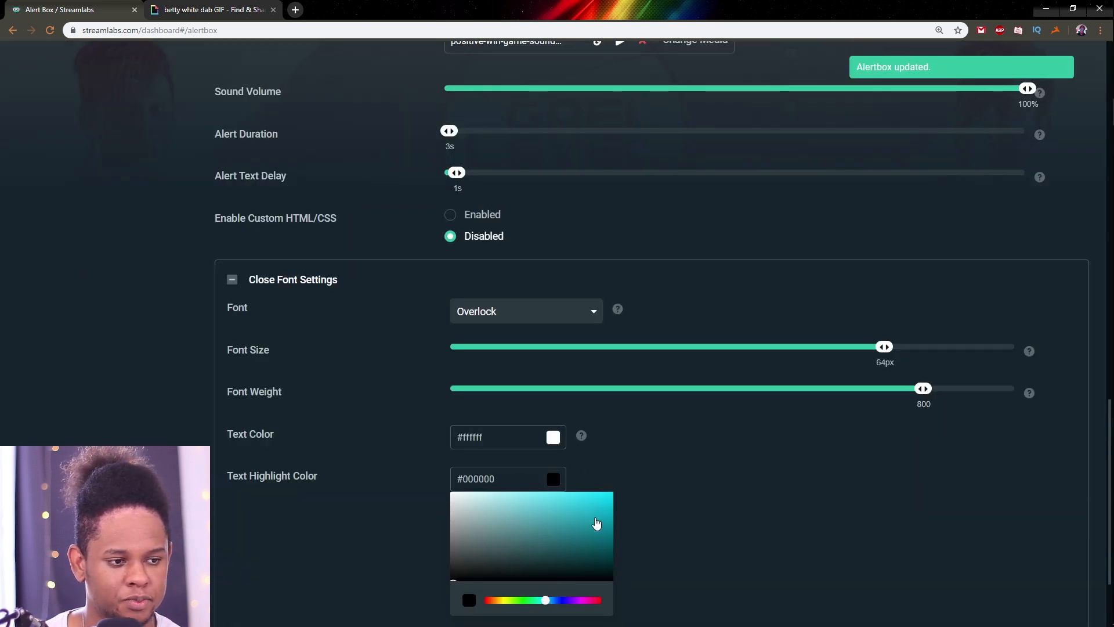
pyautogui.moveTo(584, 527); pyautogui.dragTo(617, 480)
pyautogui.click(652, 597)
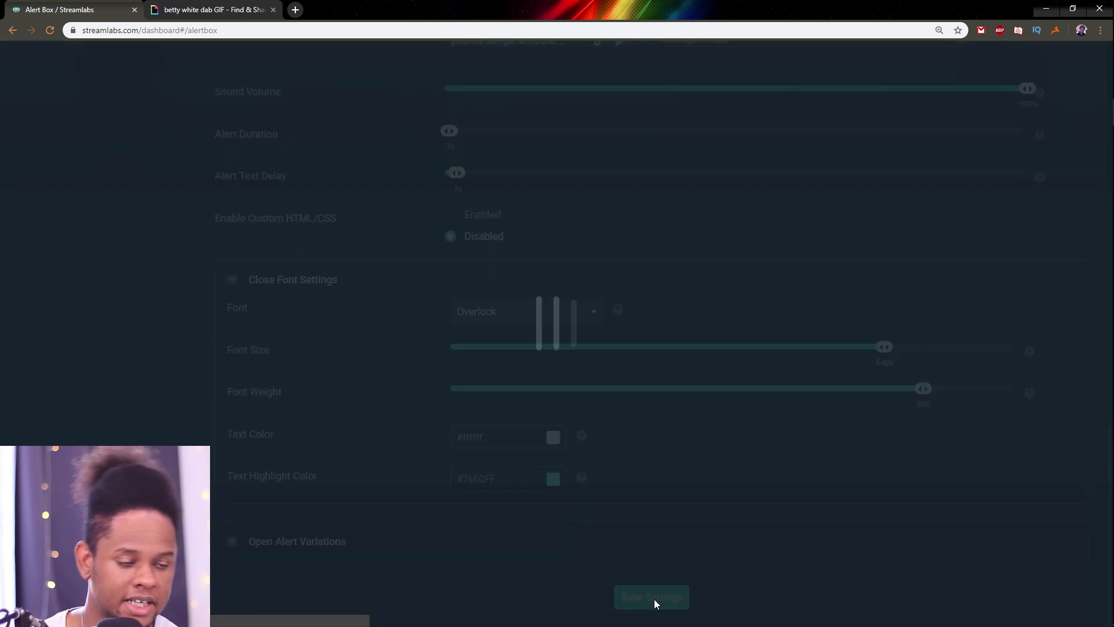
# Send another test follow alert and check the restyled text over the banner in OBS
pyautogui.scroll(1, 217, 267)
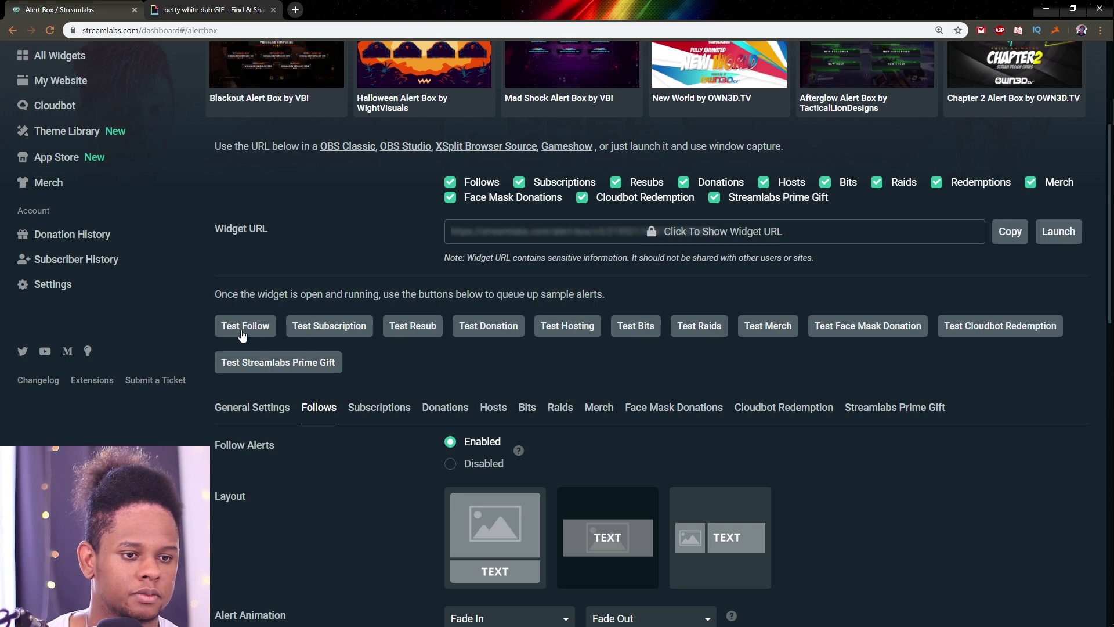
pyautogui.hotkey('alt', 'Tab')
pyautogui.hotkey('alt', 'Tab')
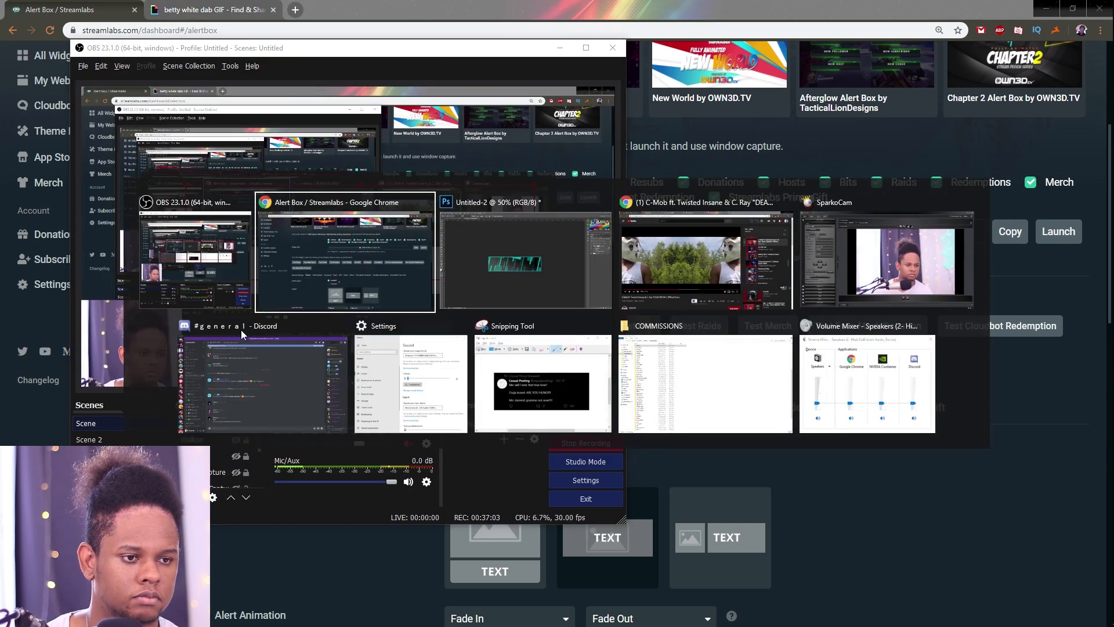
pyautogui.click(242, 329)
pyautogui.hotkey('alt', 'Tab')
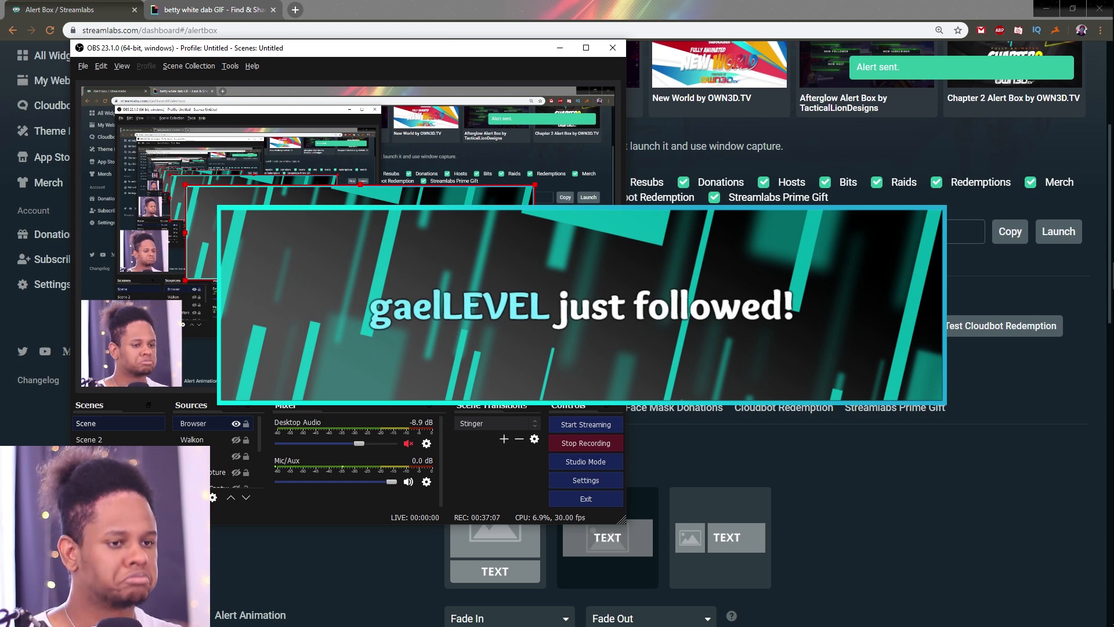
# Back in Streamlabs, increase the follow alert's font size to 74px and save the settings
pyautogui.hotkey('alt', 'Tab')
pyautogui.scroll(-12, 1080, 351)
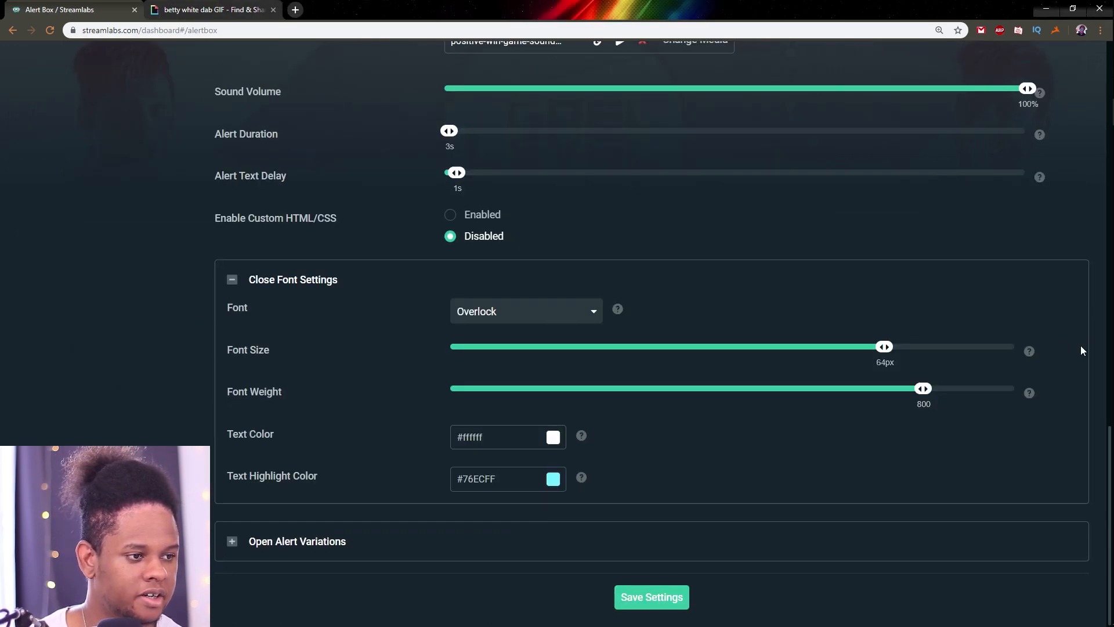
pyautogui.moveTo(886, 348); pyautogui.dragTo(968, 348)
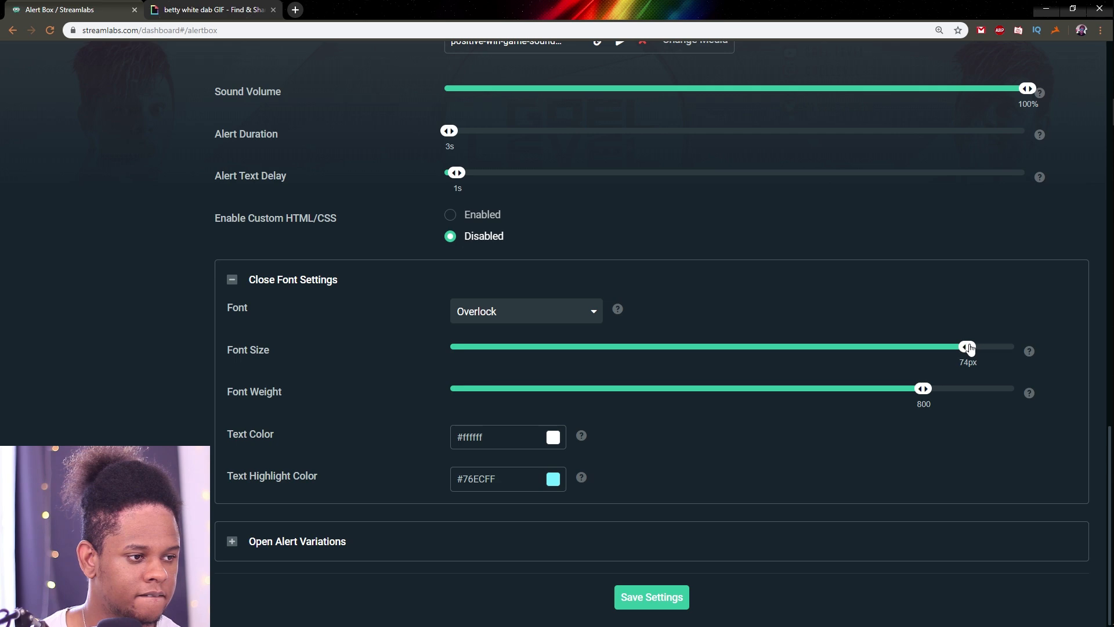
pyautogui.click(636, 603)
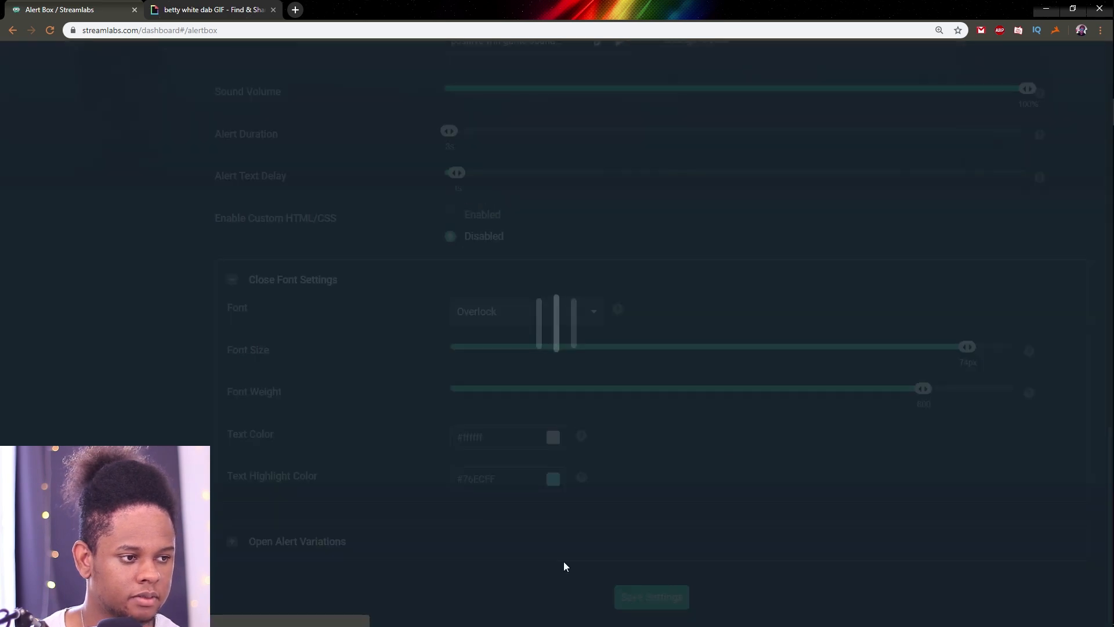
# Test the follow alert with the larger text in OBS and return to the Streamlabs alert settings
pyautogui.click(228, 215)
pyautogui.hotkey('alt', 'Tab')
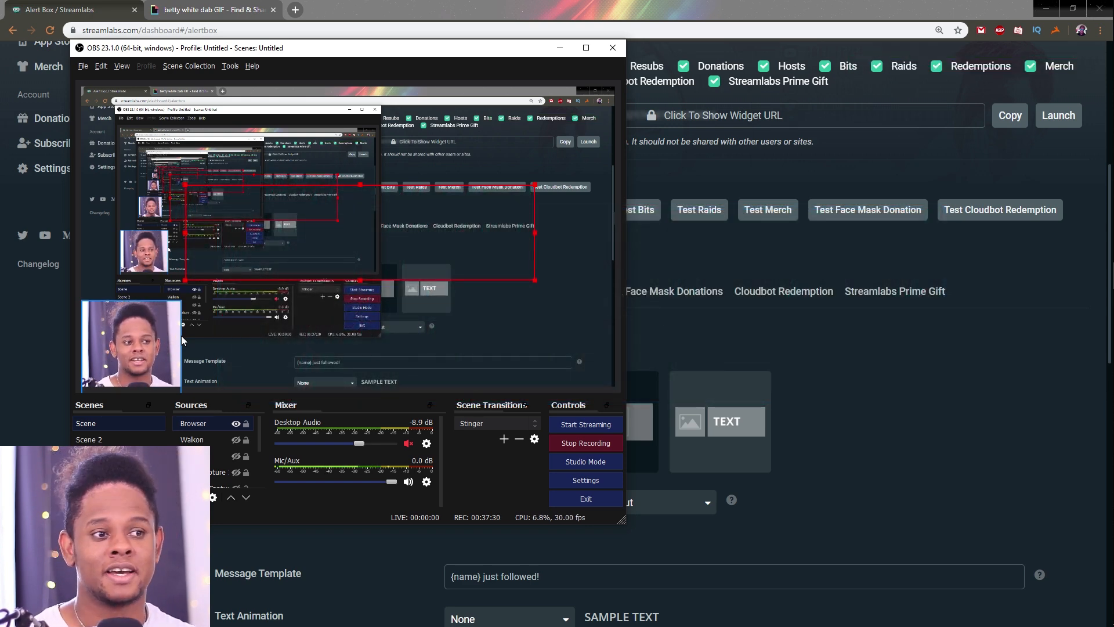
pyautogui.hotkey('alt', 'Tab')
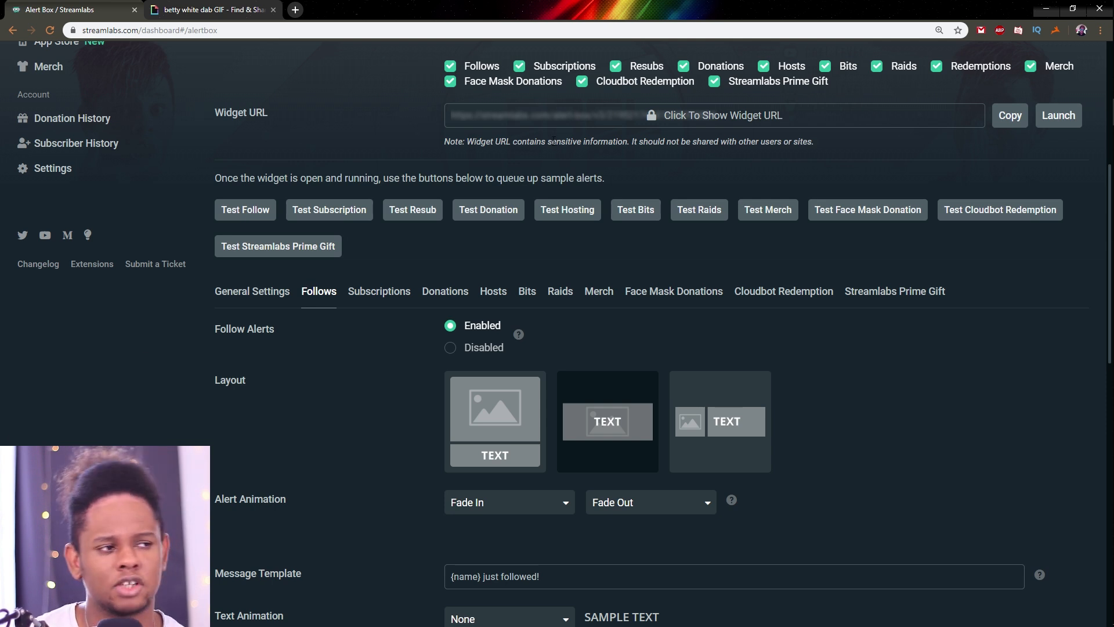
# Switch to Photoshop, close the canvas size dialog, and toggle Group 2 and Rectangle 1 to view each banner part separately
pyautogui.moveTo(1094, 7)
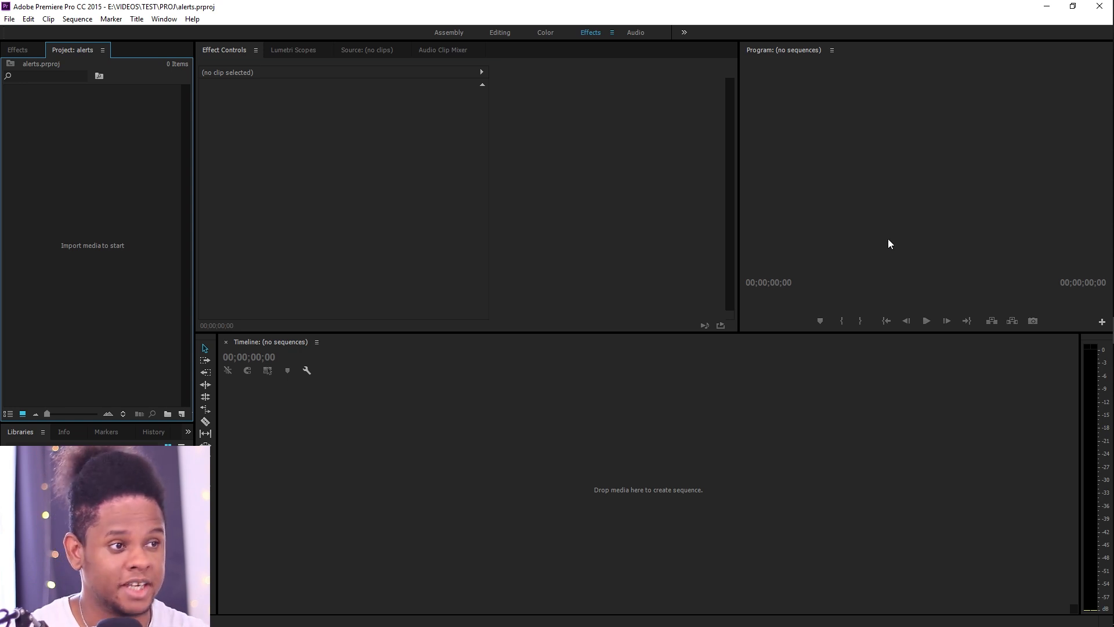
pyautogui.moveTo(1112, 169)
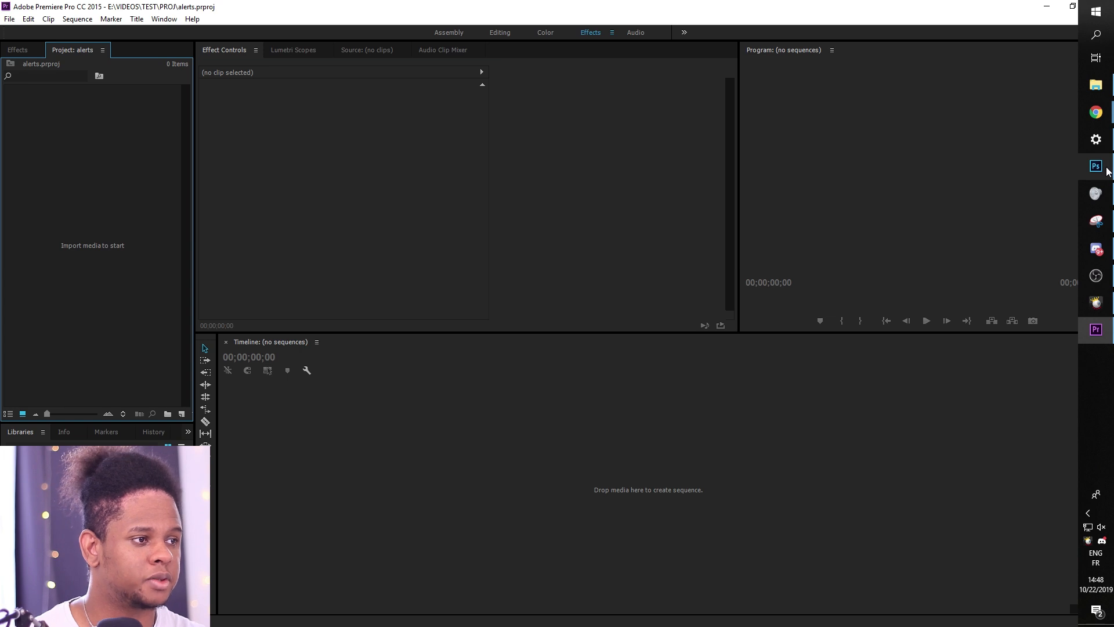
pyautogui.click(1096, 166)
pyautogui.click(770, 173)
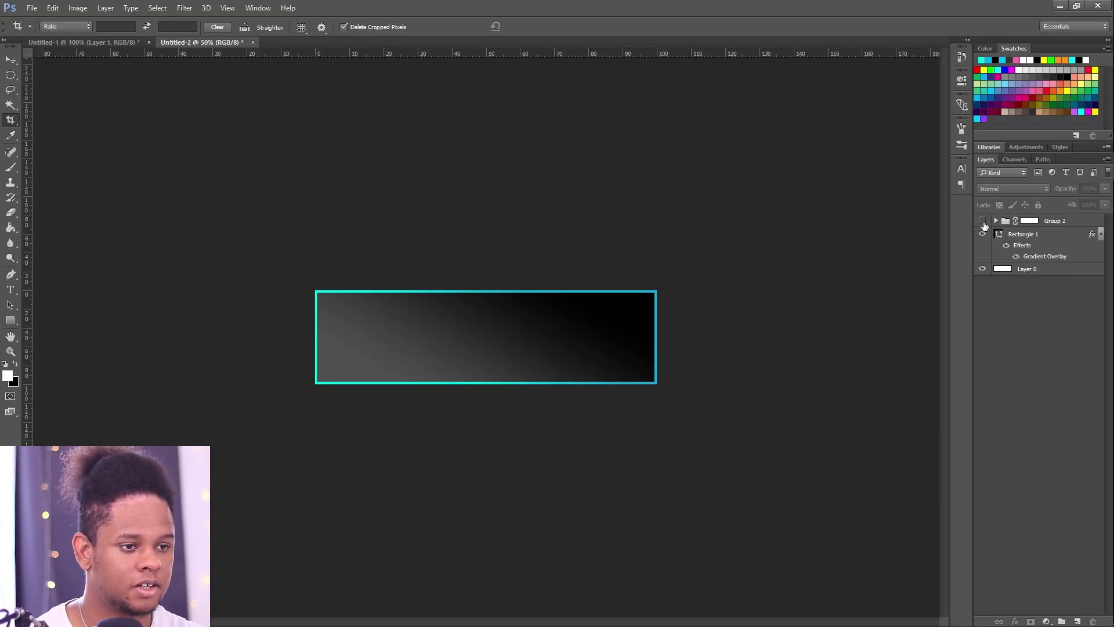
pyautogui.click(982, 233)
pyautogui.click(982, 221)
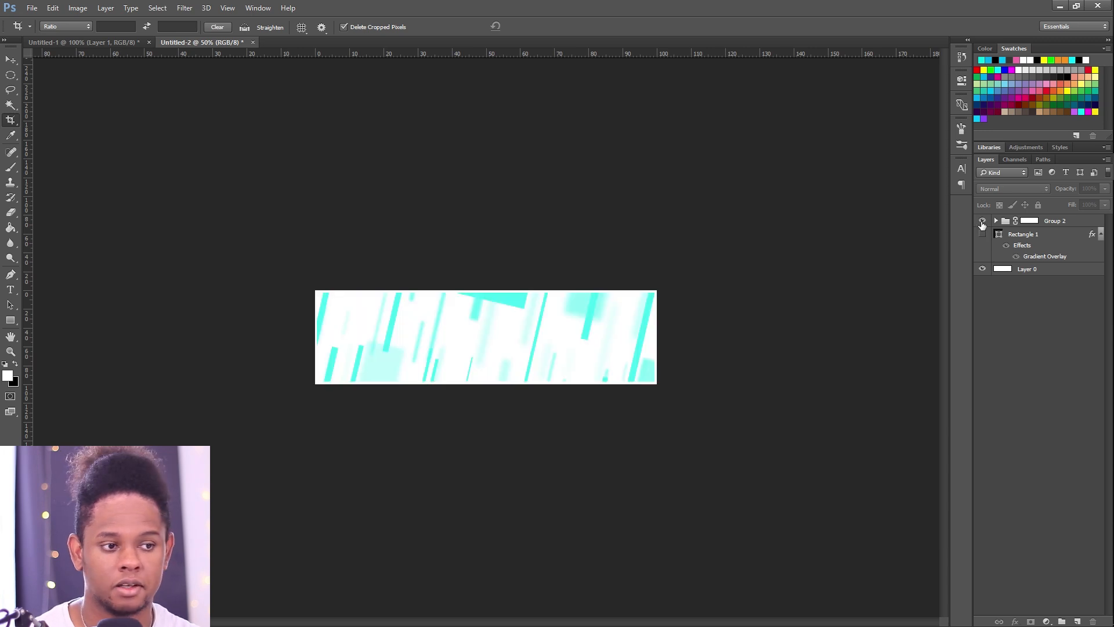
pyautogui.click(982, 221)
pyautogui.click(983, 233)
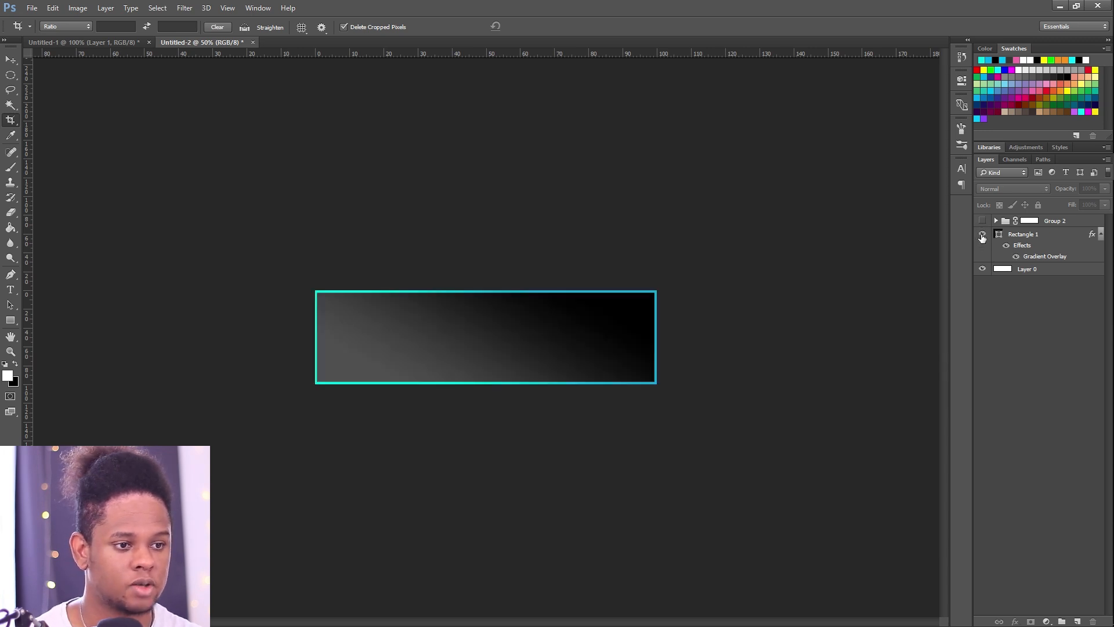
# Hide Layer 0 and Rectangle 1, show only Group 2, and start saving the stripes as a separate image, opening the format choices
pyautogui.click(982, 268)
pyautogui.click(983, 234)
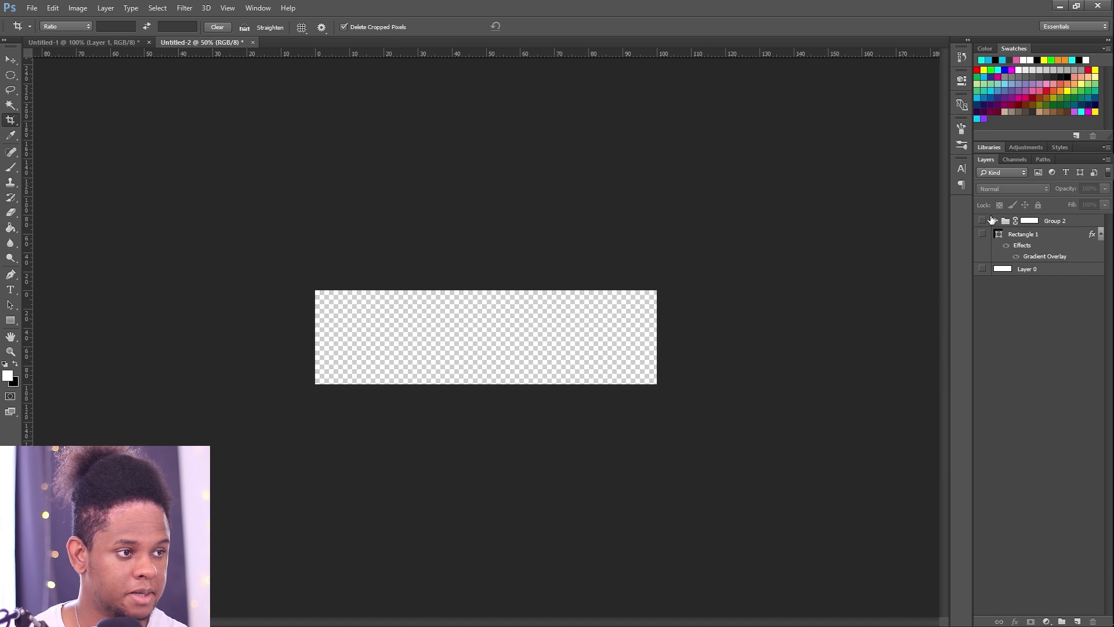
pyautogui.click(982, 221)
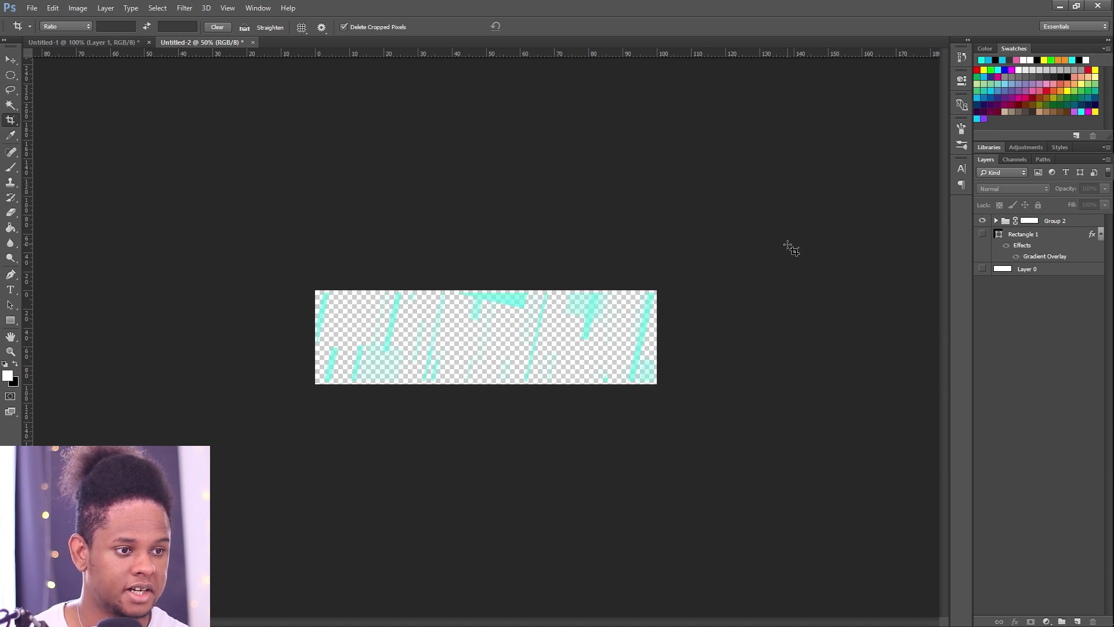
pyautogui.hotkey('ctrl', 's')
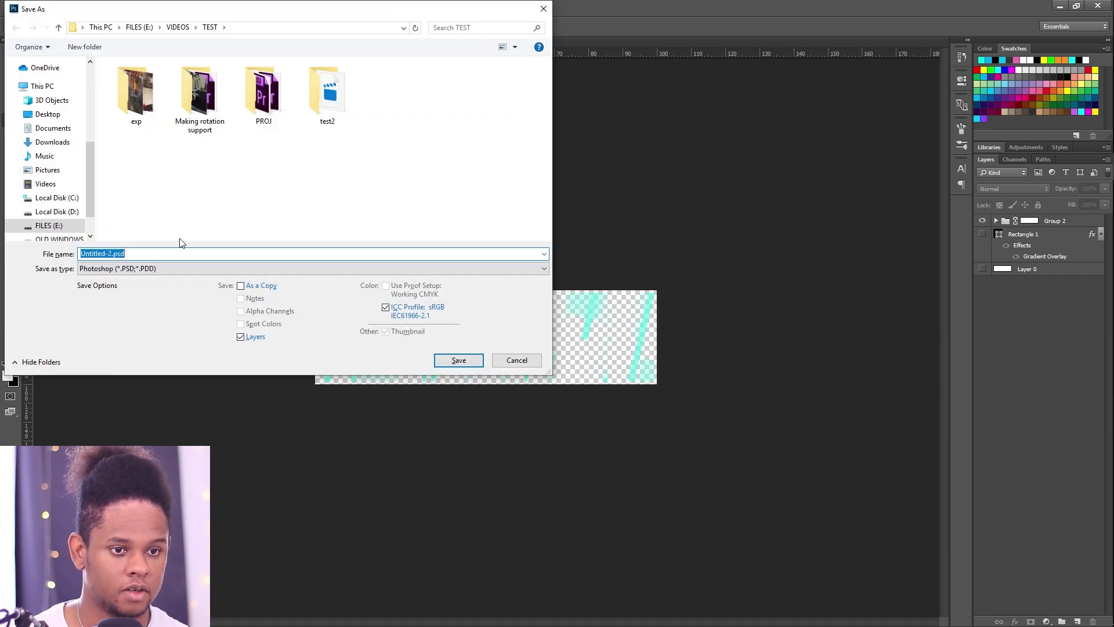
pyautogui.click(172, 267)
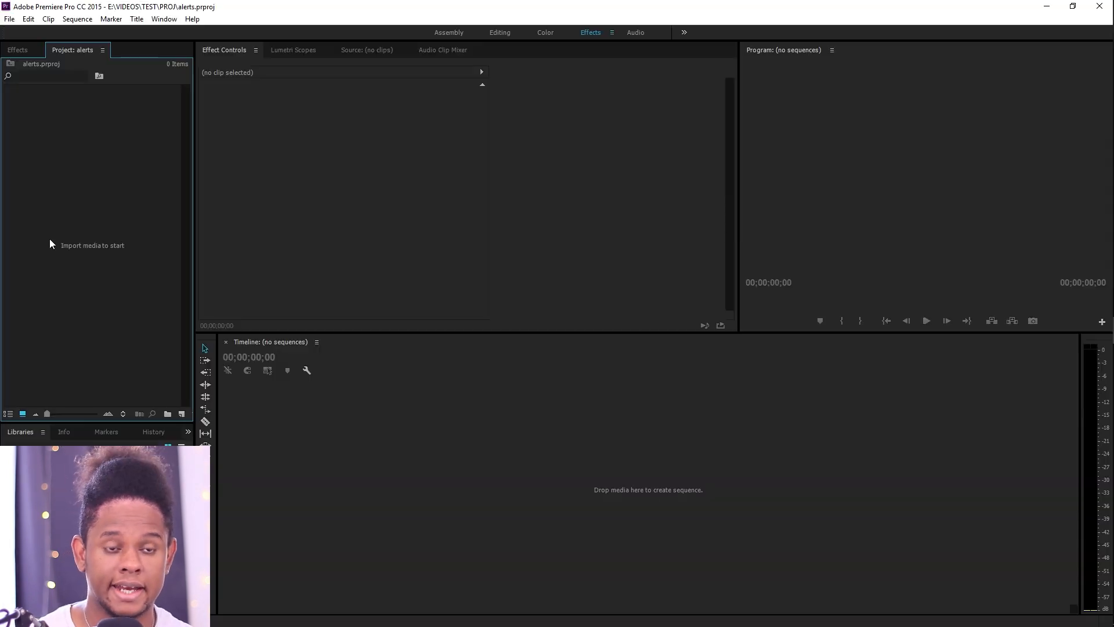
# In Premiere Pro, import Al1.png and Al2.png into the alerts project and create a new sequence from Al1.png
pyautogui.doubleClick(49, 240)
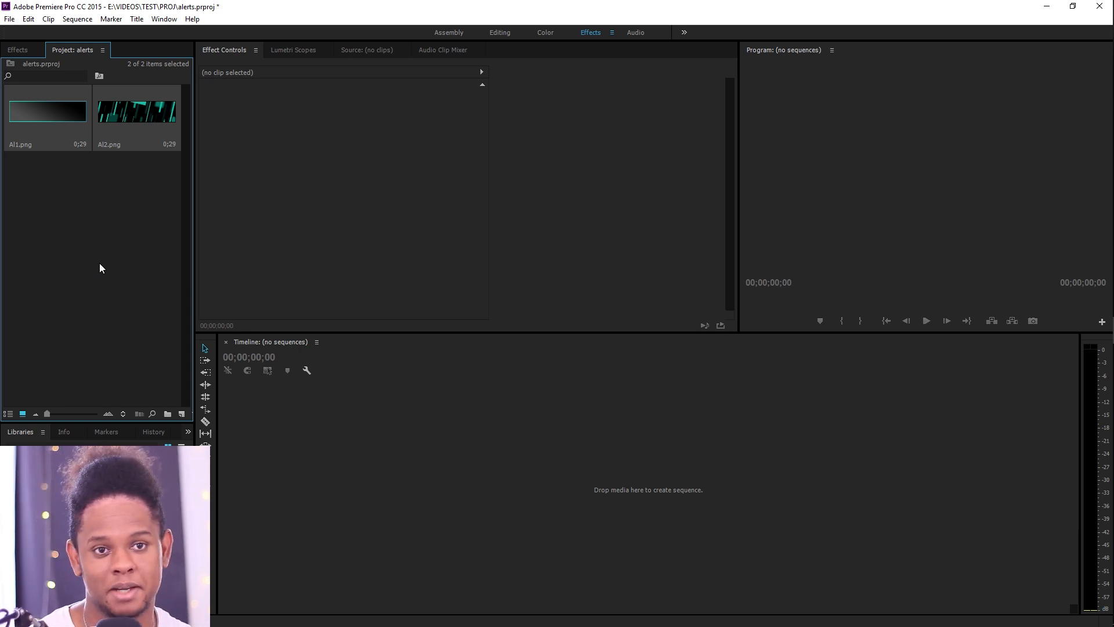
pyautogui.click(83, 245)
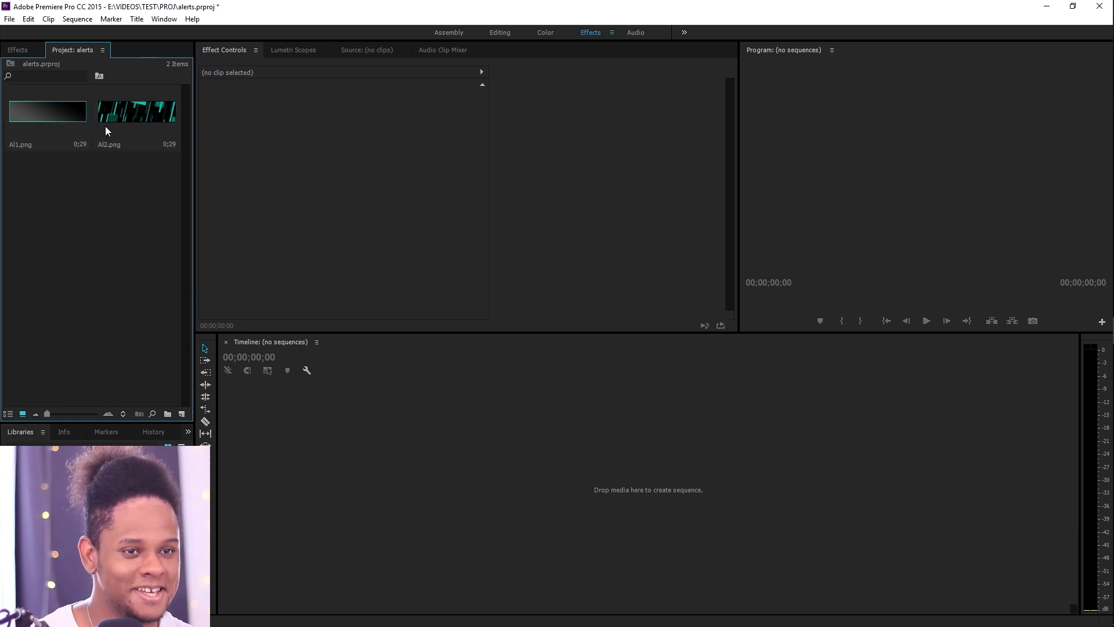
pyautogui.rightClick(48, 109)
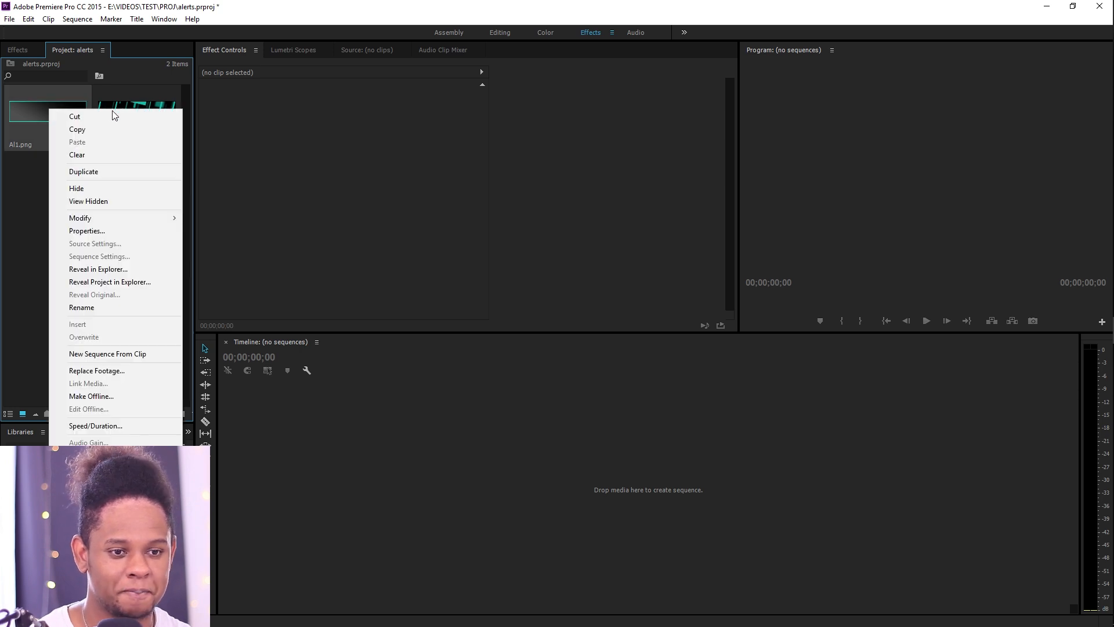
pyautogui.click(115, 355)
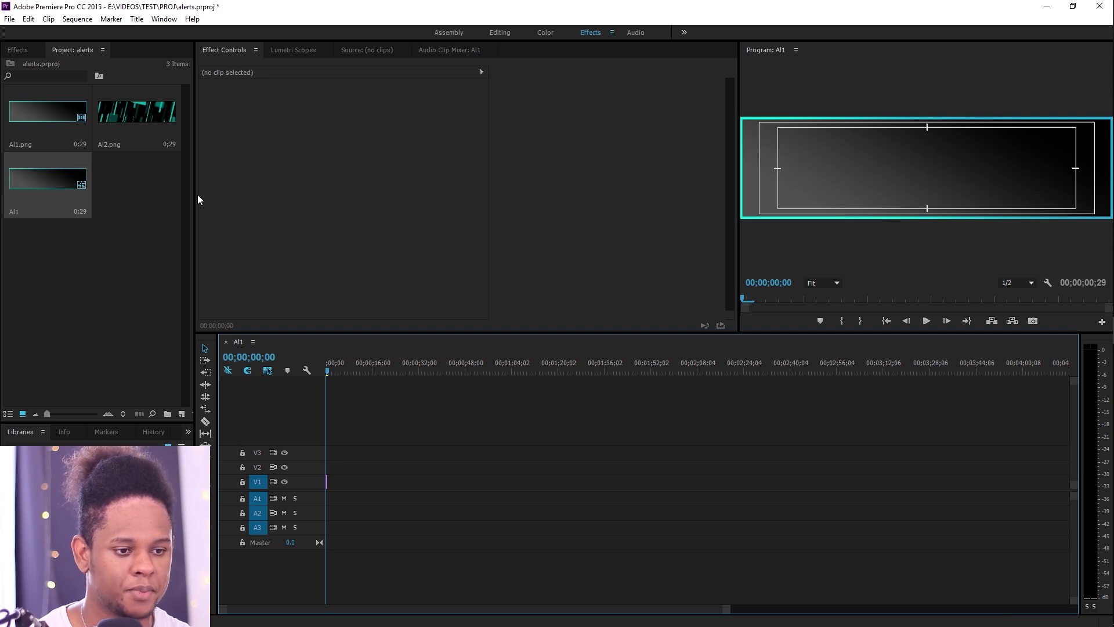
# Extend the Al1.png clip on V1 to about 3 seconds and place Al2.png above it on V2 at the sequence start
pyautogui.moveTo(728, 612); pyautogui.dragTo(495, 607)
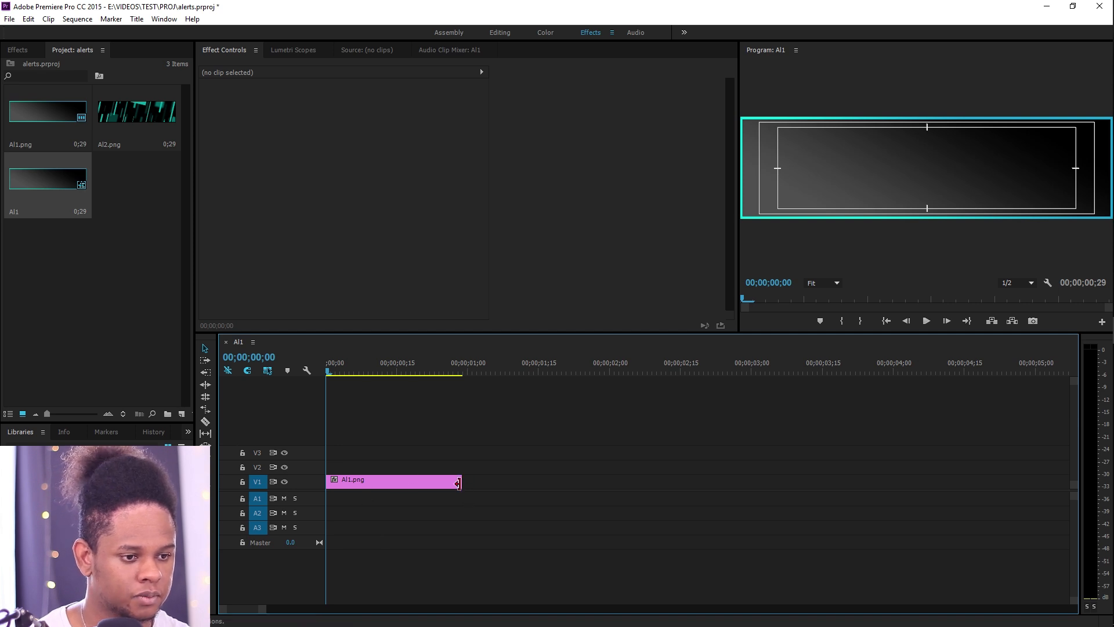
pyautogui.moveTo(457, 481); pyautogui.dragTo(760, 482)
pyautogui.moveTo(136, 112); pyautogui.dragTo(332, 467)
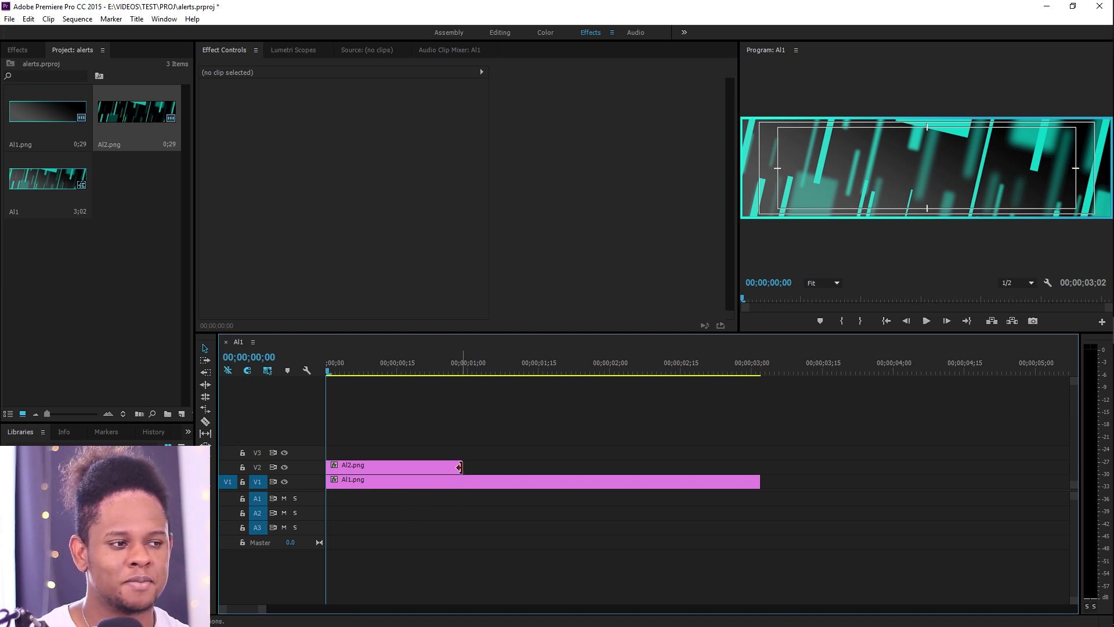
# Extend the Al2.png clip on V2 to match the end of the Al1.png clip and select it
pyautogui.moveTo(469, 467); pyautogui.dragTo(759, 467)
pyautogui.click(284, 467)
pyautogui.click(285, 467)
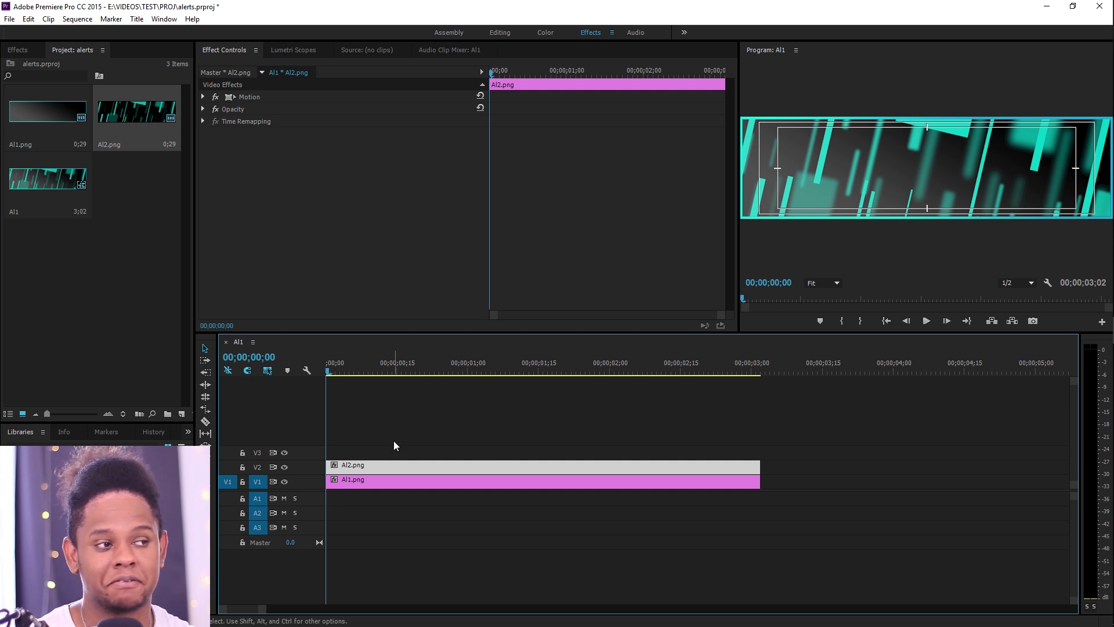
# Animate the Al2.png clip's Scale with a keyframe of 153 at the start and its default 100 at 1 second
pyautogui.click(204, 97)
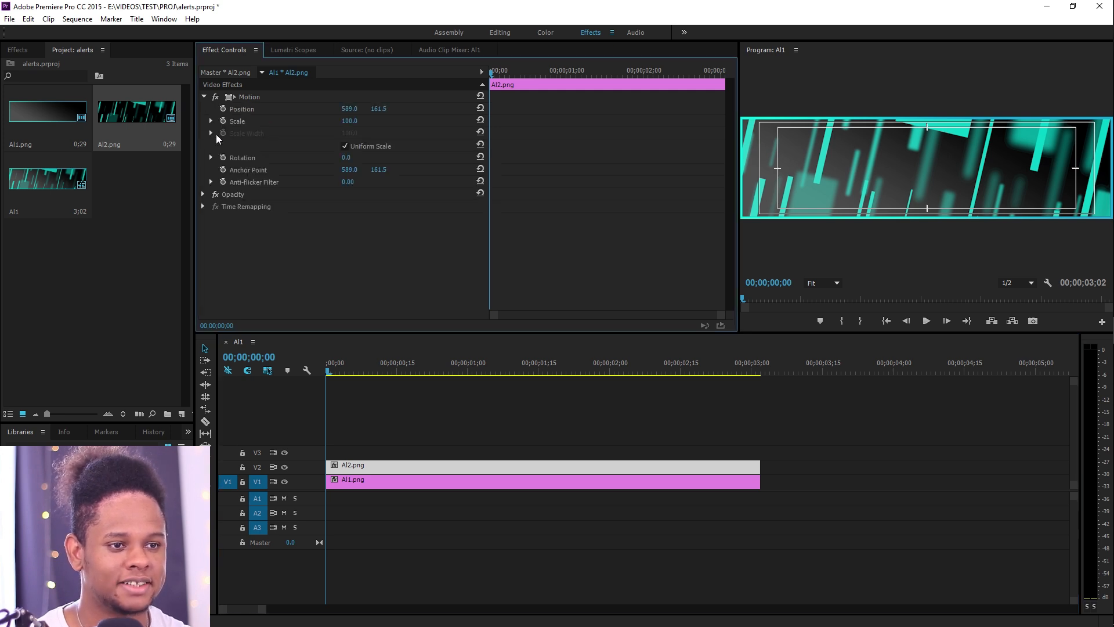
pyautogui.moveTo(349, 121)
pyautogui.mouseDown()
pyautogui.moveTo(379, 120)
pyautogui.moveTo(350, 121)
pyautogui.mouseUp()
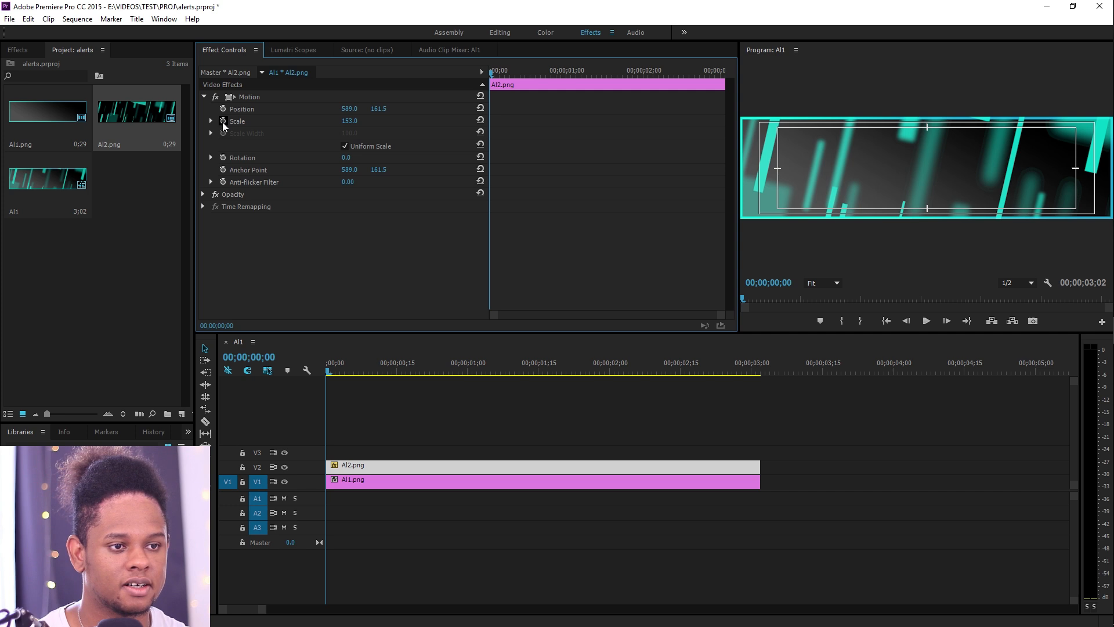
pyautogui.click(223, 122)
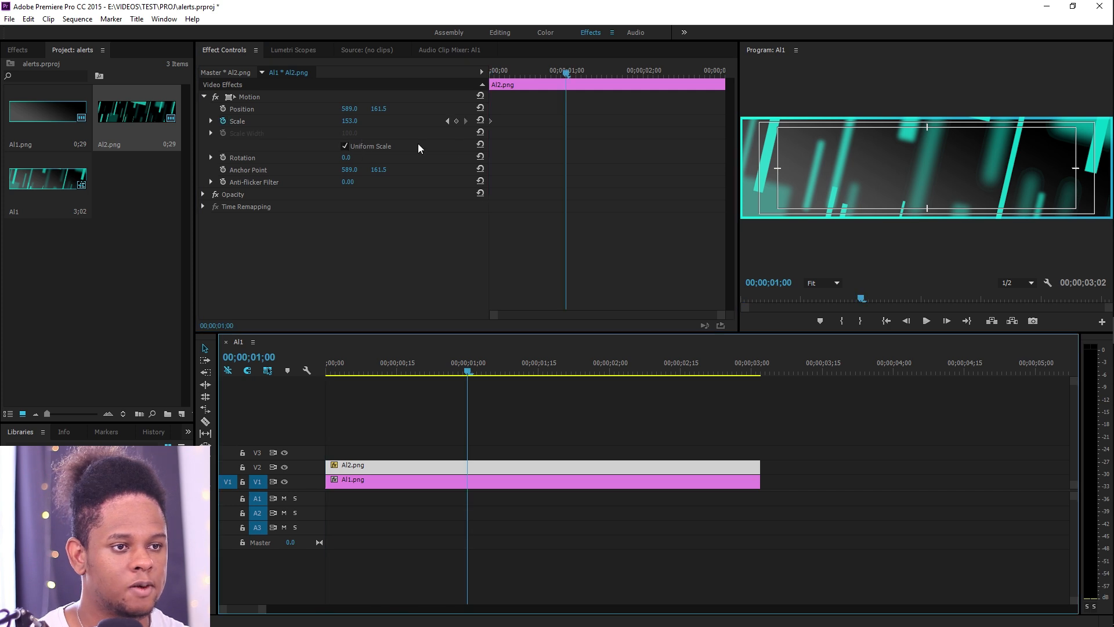
pyautogui.click(481, 121)
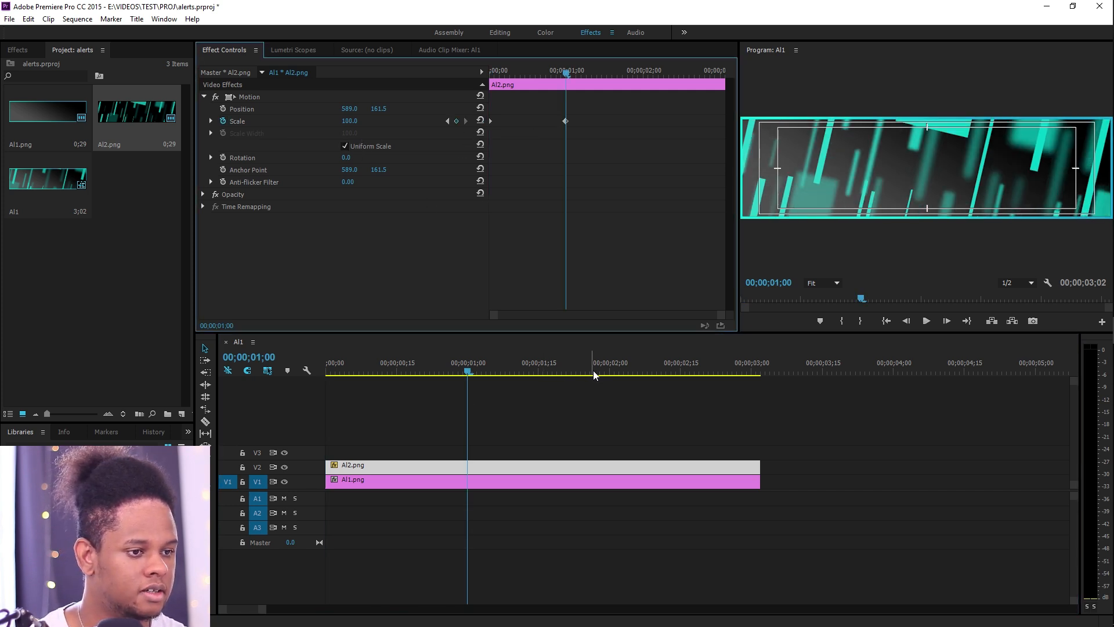
# Add a Scale keyframe of 153 at 2 seconds on the Al2.png clip and play the sequence from the start
pyautogui.click(609, 367)
pyautogui.click(356, 119)
pyautogui.write('153')
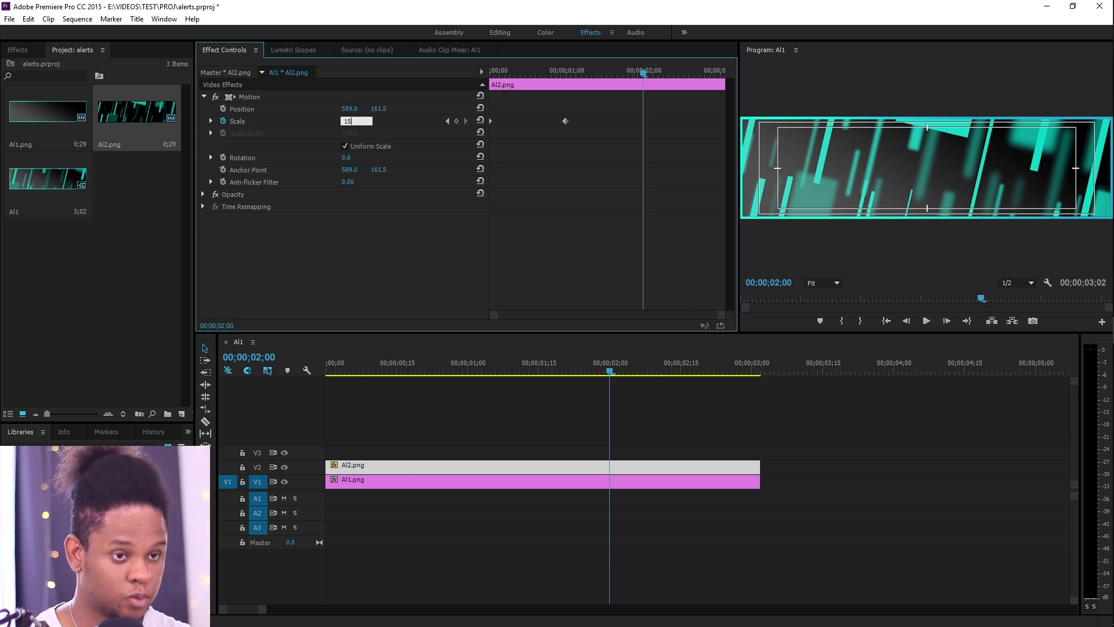
pyautogui.press('Return')
pyautogui.press('Home')
pyautogui.press('space')
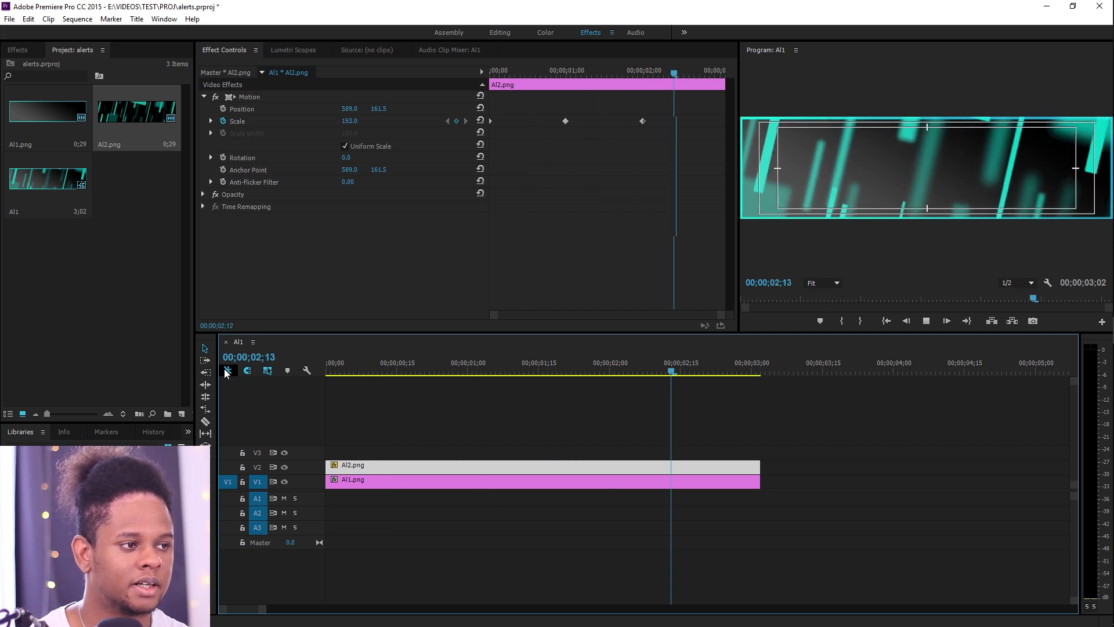
pyautogui.press('space')
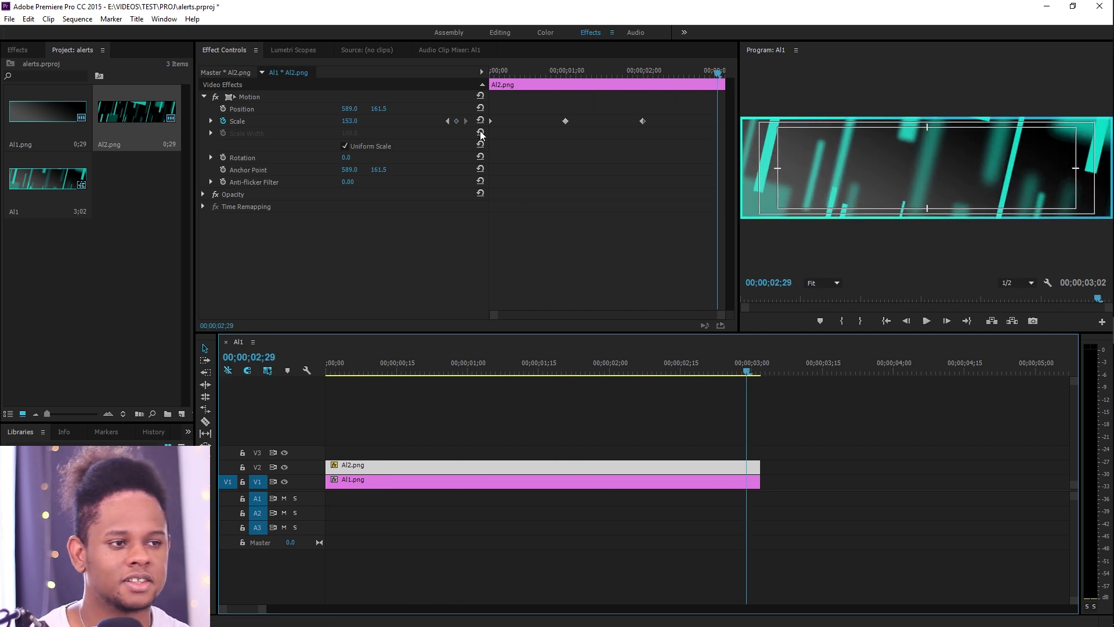
# Apply Ease In and Ease Out to the middle Scale keyframe and preview the animation from the start
pyautogui.rightClick(565, 121)
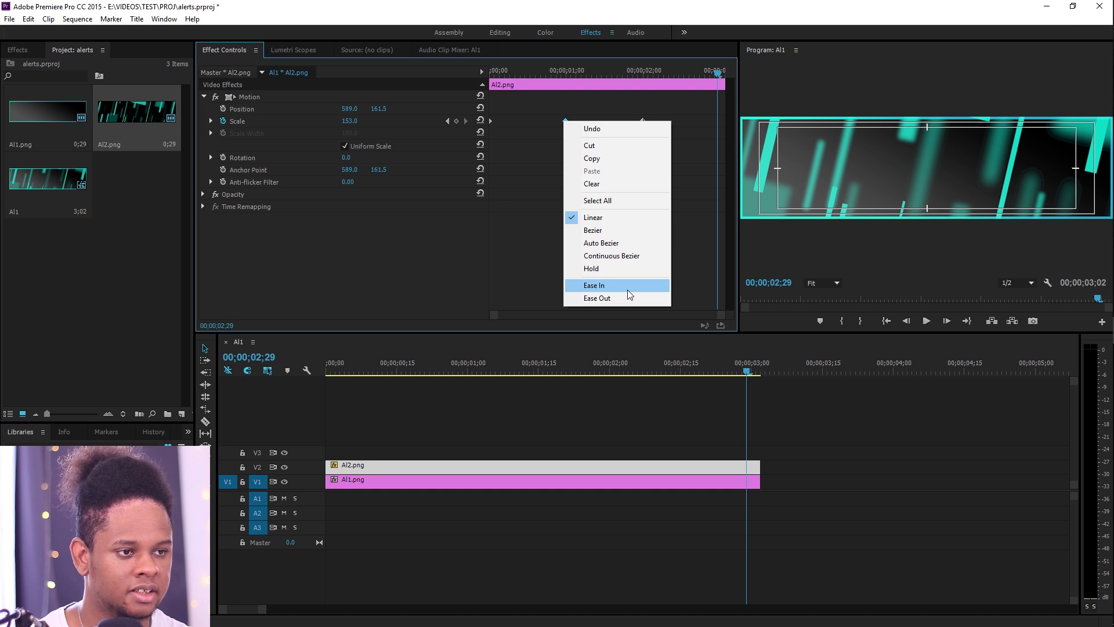
pyautogui.click(595, 285)
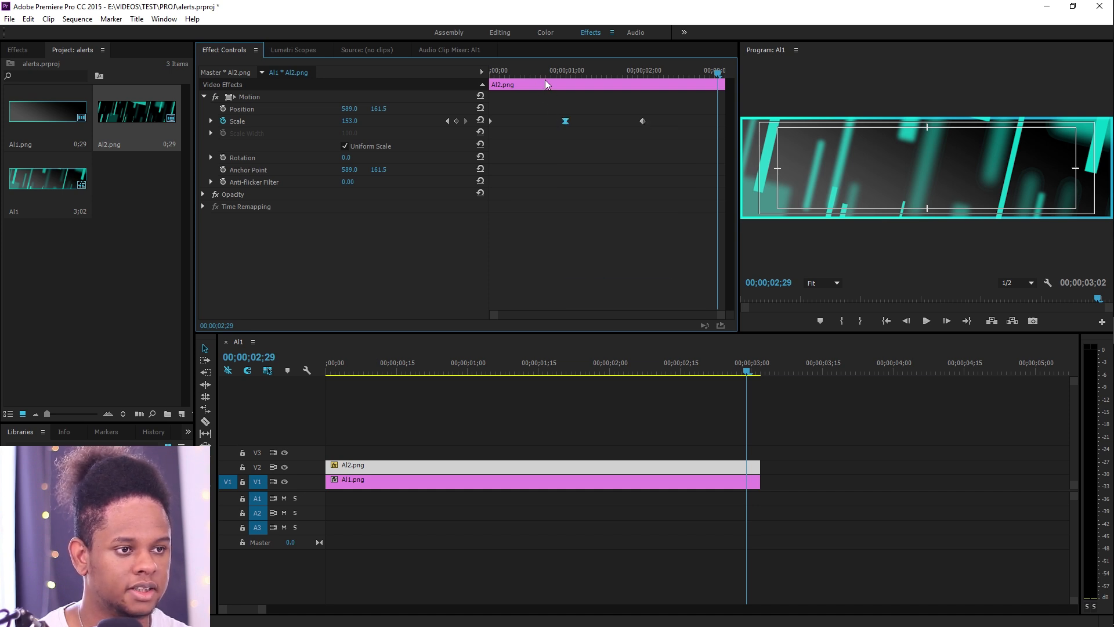
pyautogui.rightClick(565, 121)
pyautogui.click(598, 299)
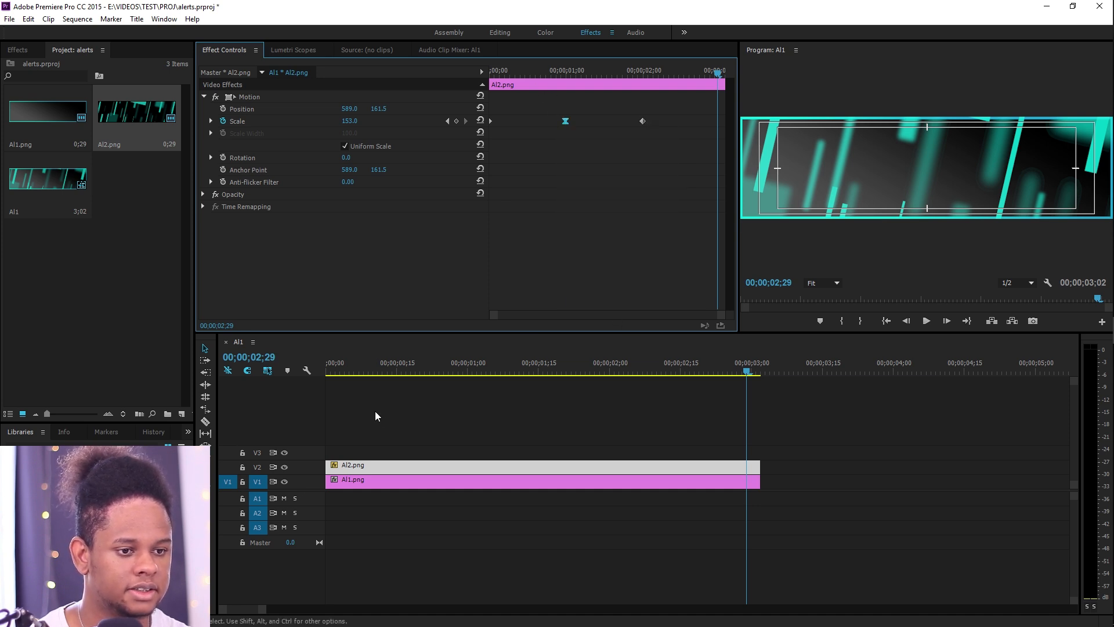
pyautogui.press('Home')
pyautogui.press('space')
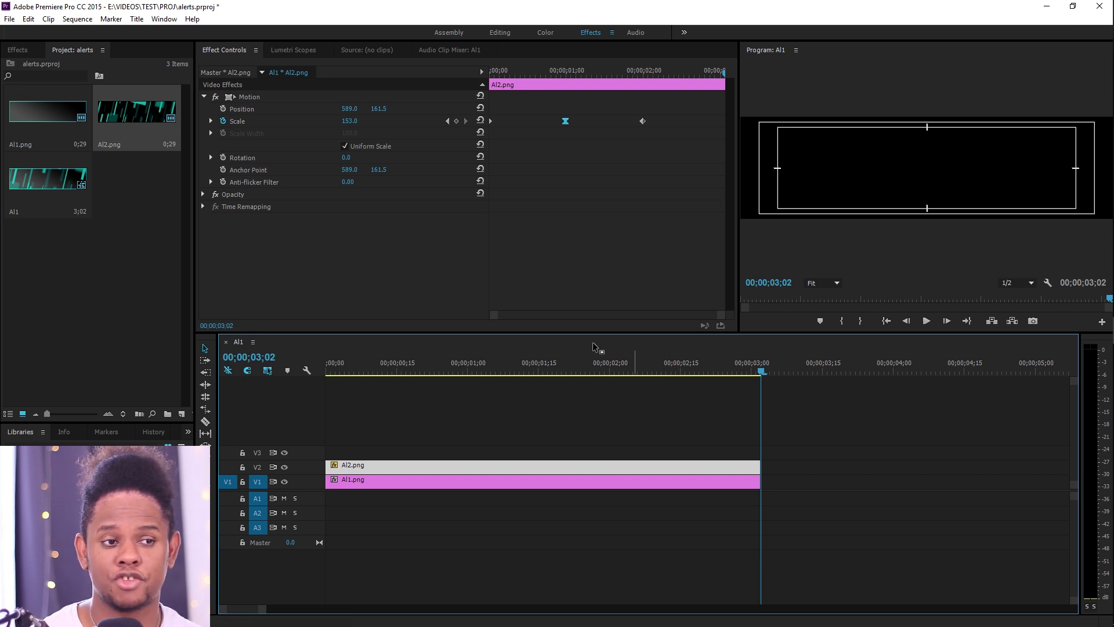
pyautogui.moveTo(595, 370); pyautogui.dragTo(415, 398)
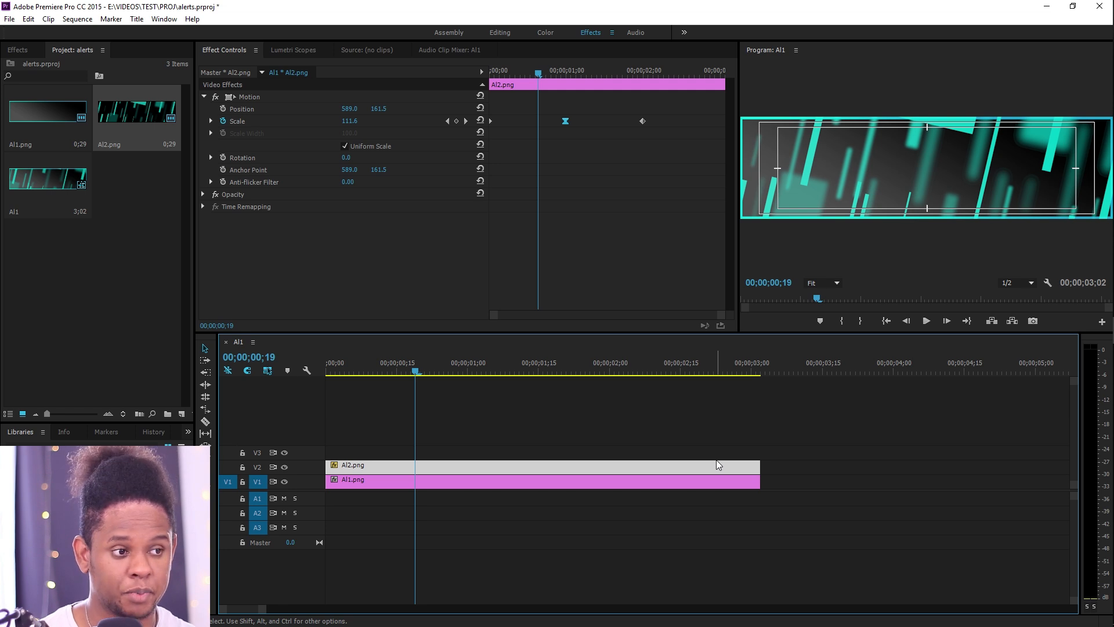
# Open the sequence's export settings and set the H.264 output file to Al1.mp4 in the VIDEOS\TEST folder
pyautogui.hotkey('ctrl', 'm')
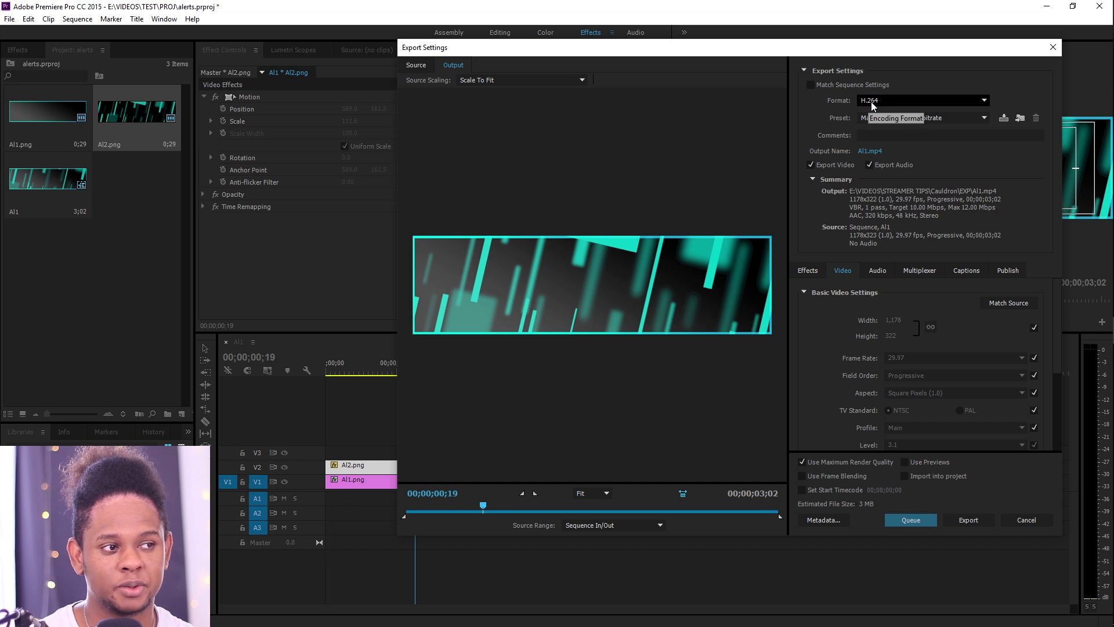
pyautogui.click(866, 152)
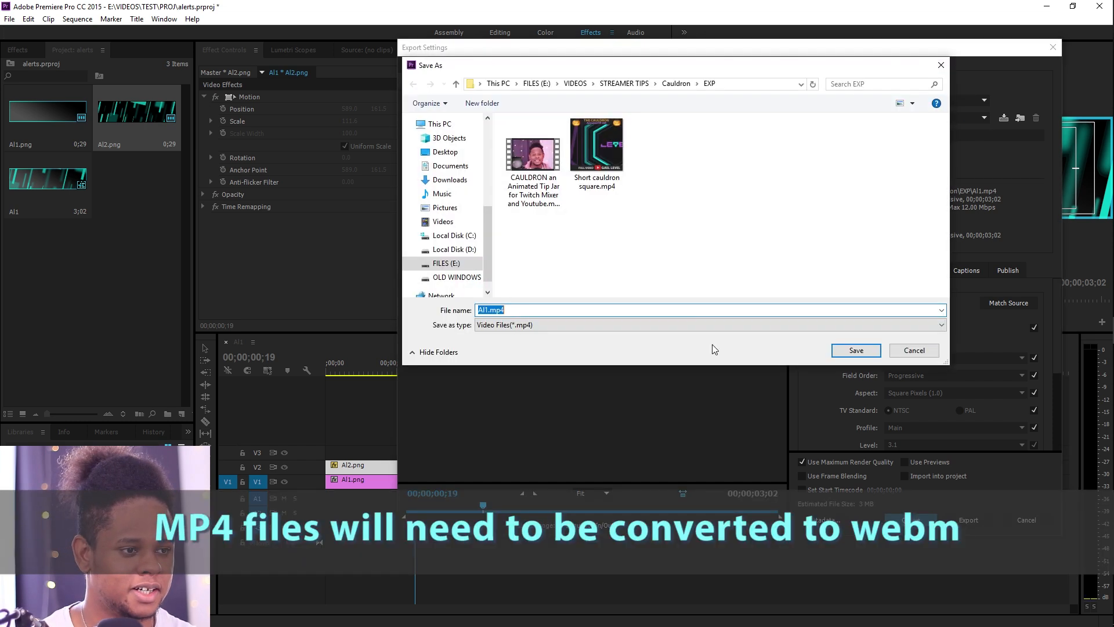
pyautogui.click(575, 84)
pyautogui.doubleClick(531, 186)
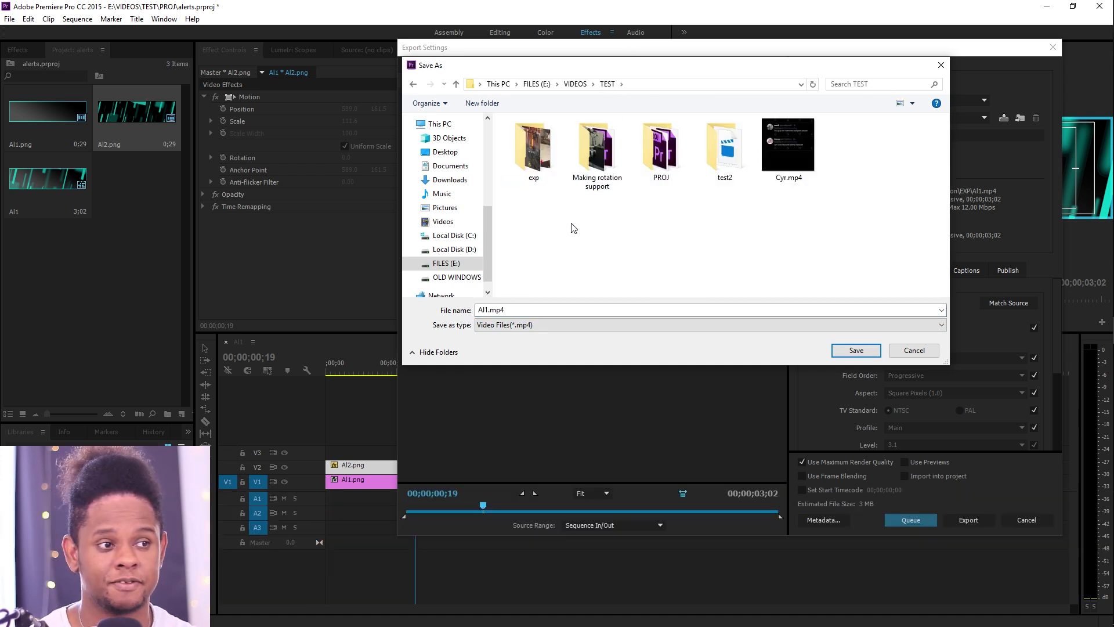
pyautogui.click(856, 350)
# Set the target bitrate to 5 Mbps, enable Render at Maximum Depth and export the video
pyautogui.moveTo(1060, 339); pyautogui.dragTo(1058, 395)
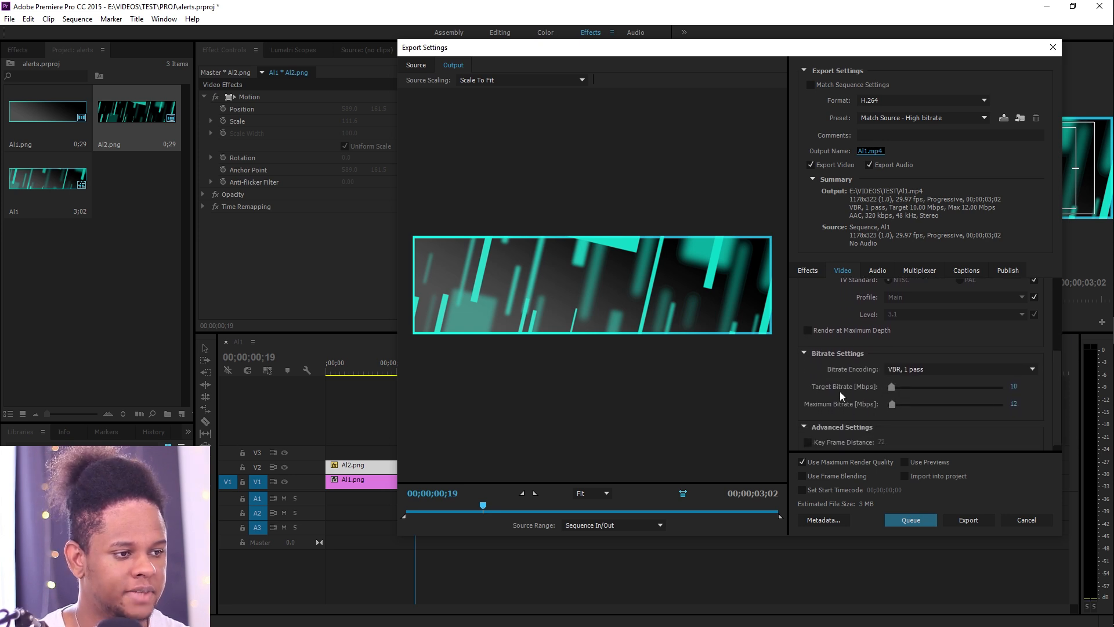
pyautogui.click(1013, 387)
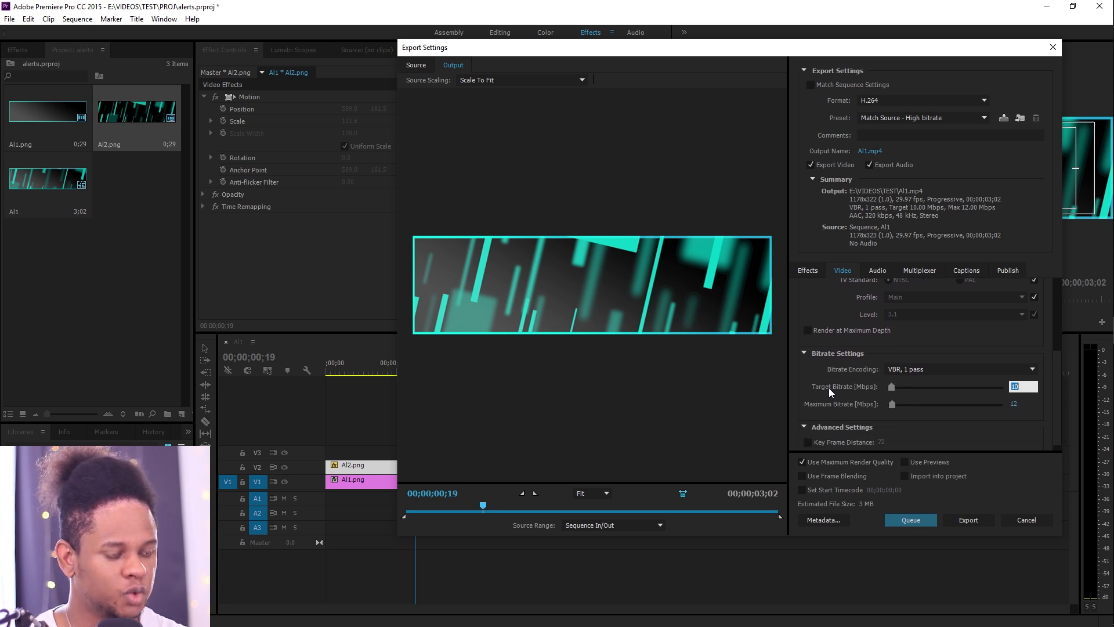
pyautogui.write('5')
pyautogui.press('Return')
pyautogui.click(808, 330)
pyautogui.click(965, 520)
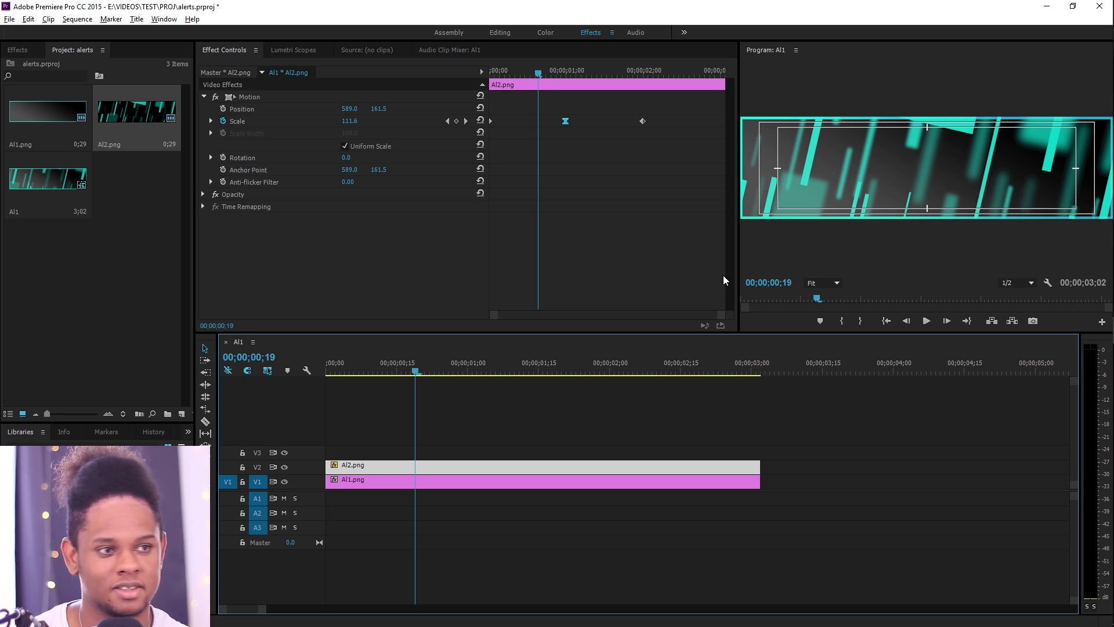
# Switch to the Streamlabs Alert Box page, remove ALERT-BB6.png from the follow alert's image and open the media gallery
pyautogui.hotkey('alt', 'Tab')
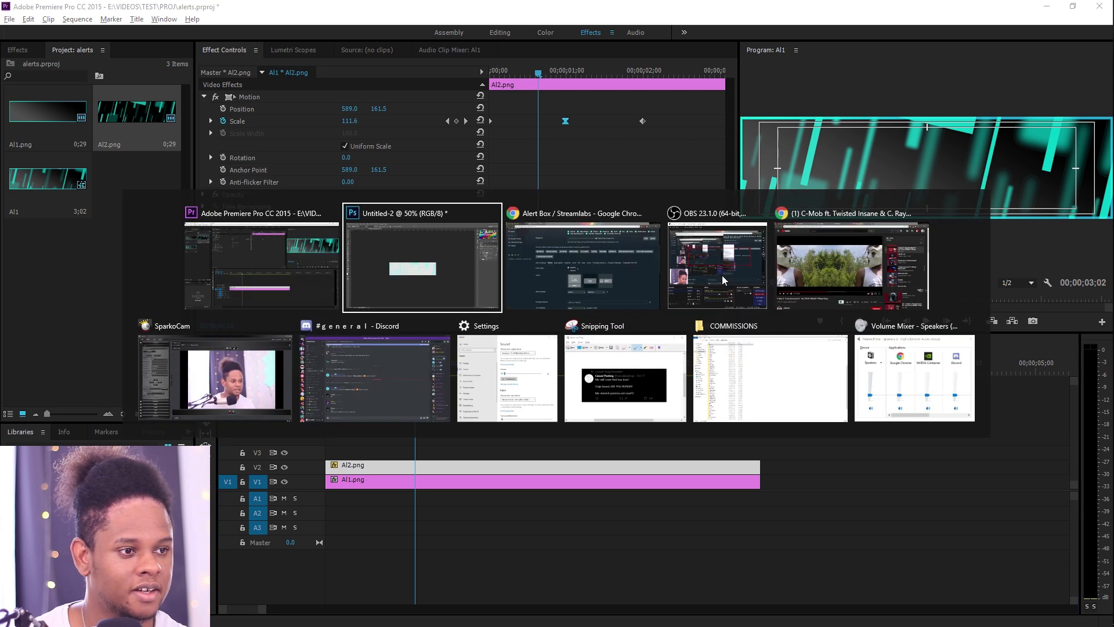
pyautogui.click(660, 277)
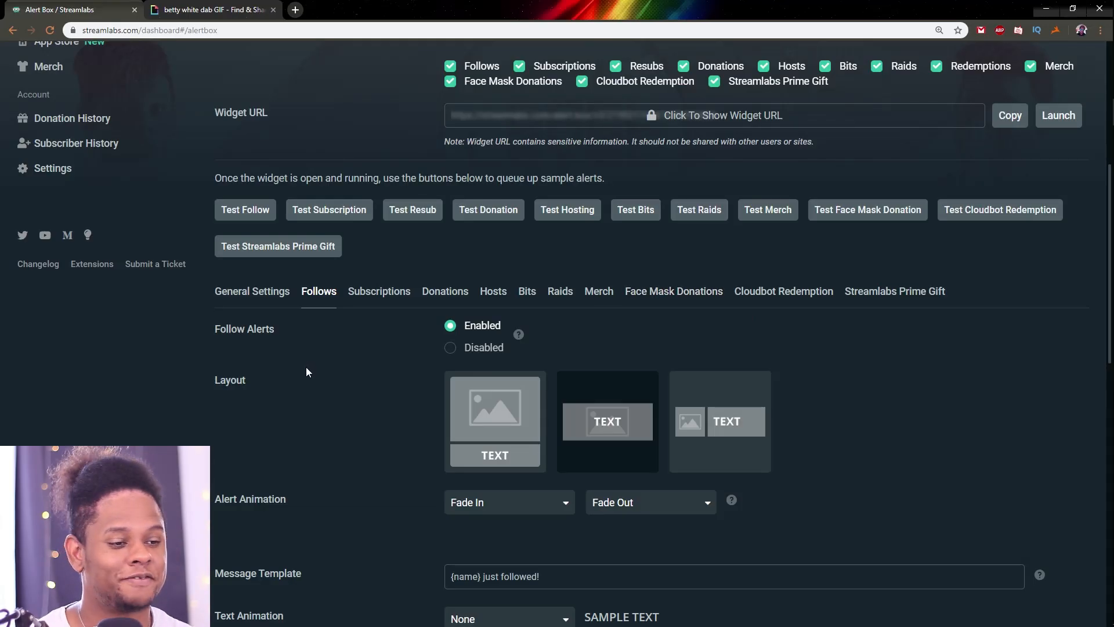
pyautogui.scroll(-8, 308, 373)
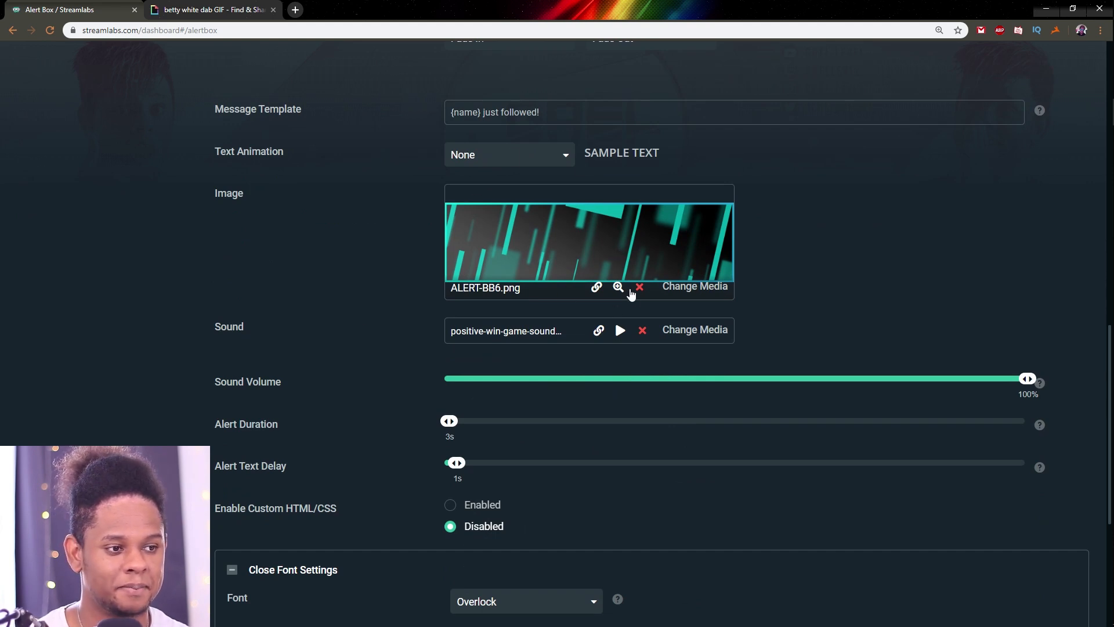
pyautogui.click(639, 287)
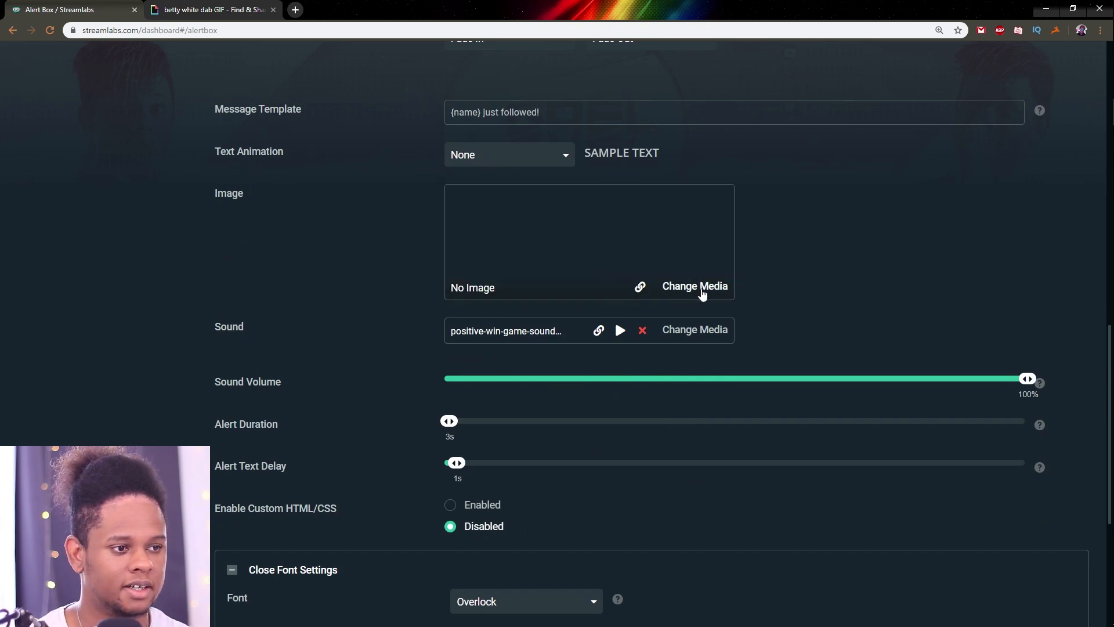
pyautogui.click(701, 289)
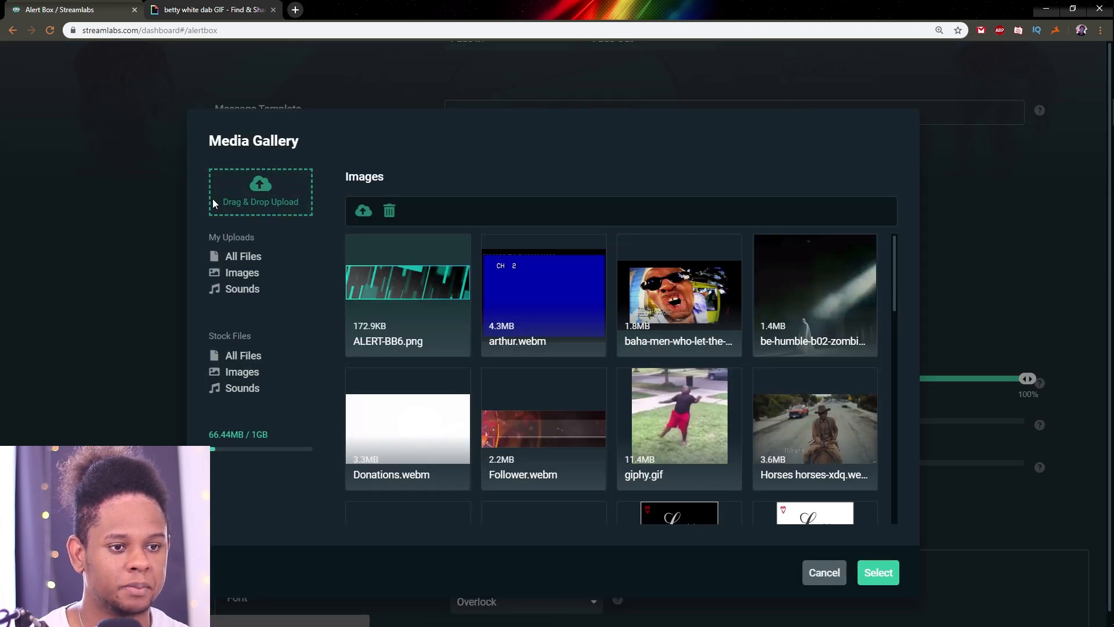
# Start a media upload, open the test2 folder and examine which file types the upload accepts
pyautogui.click(246, 186)
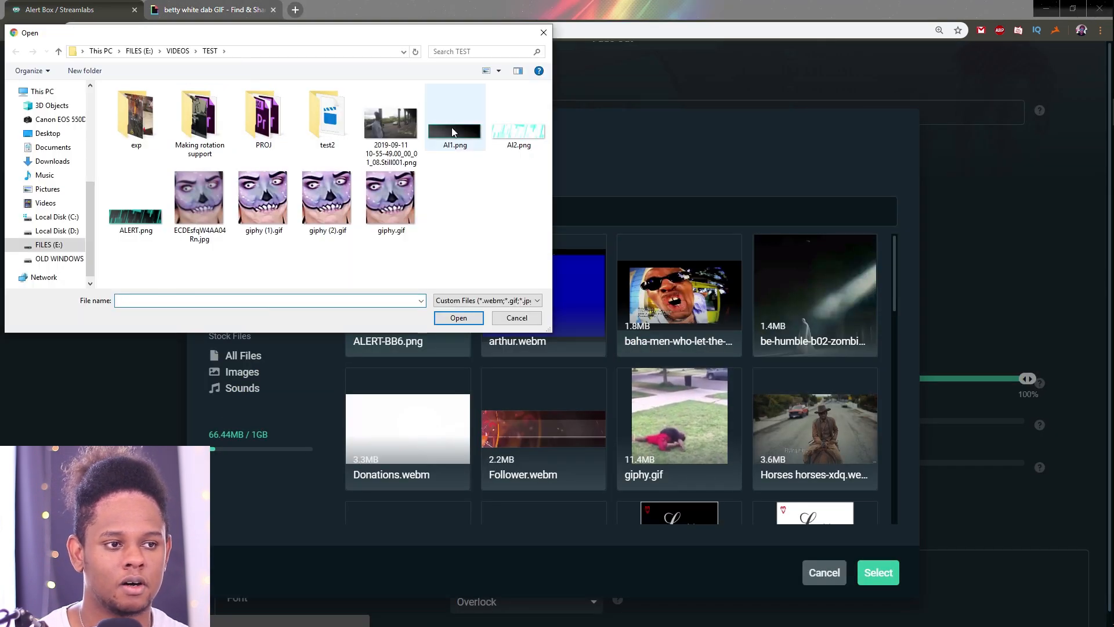
pyautogui.doubleClick(327, 122)
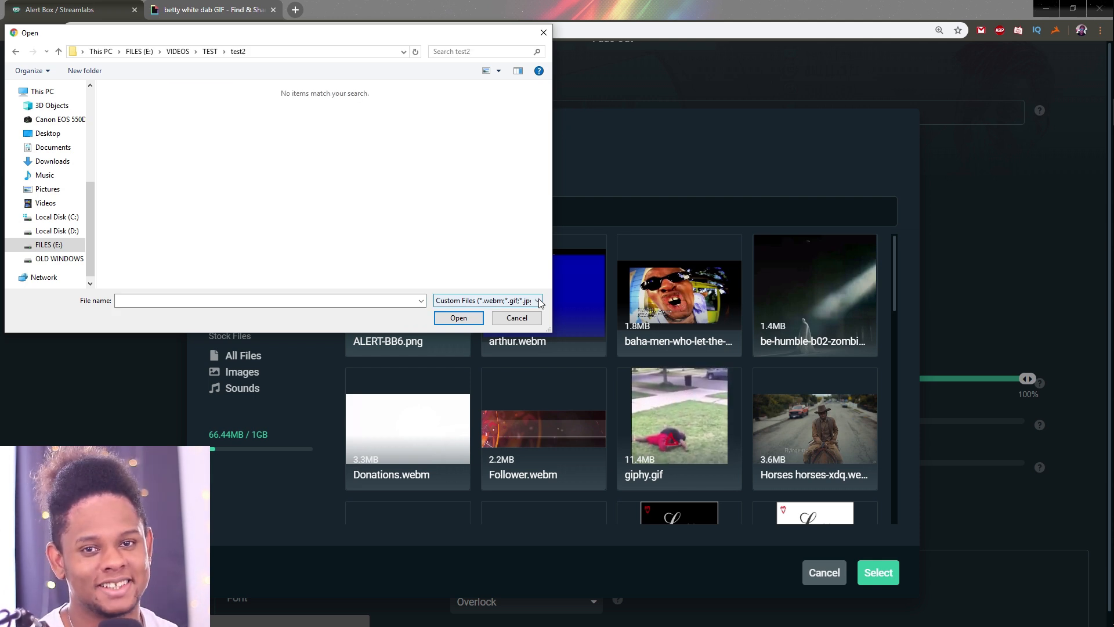
pyautogui.click(539, 301)
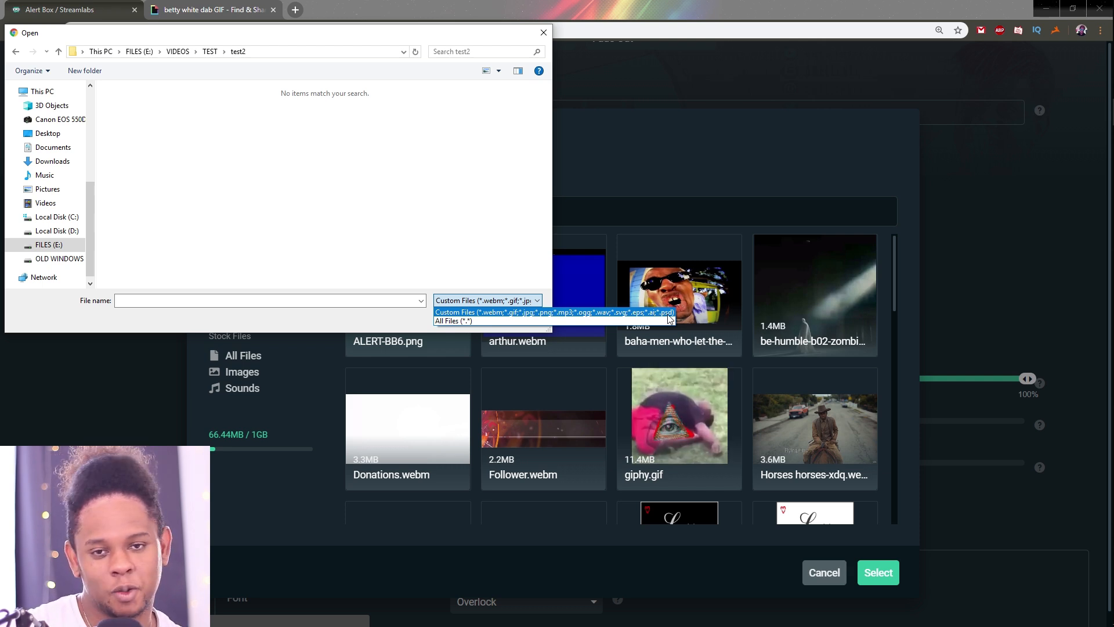
pyautogui.click(378, 322)
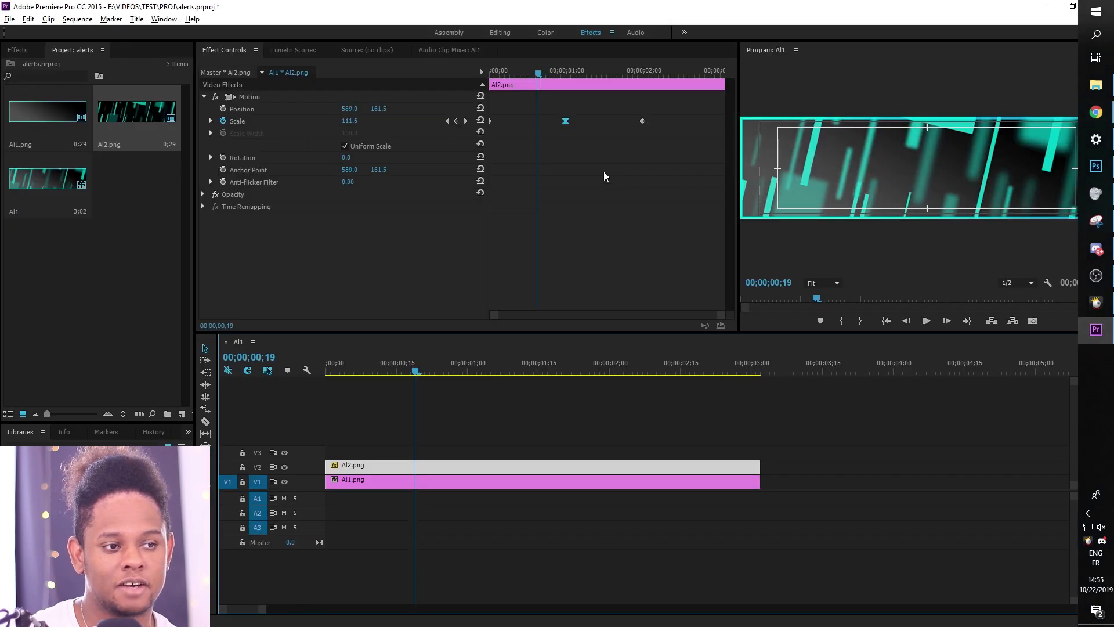
# Switch to Premiere Pro, examine the export formats available for the sequence, and return to the Streamlabs browser window
pyautogui.hotkey('ctrl', 'm')
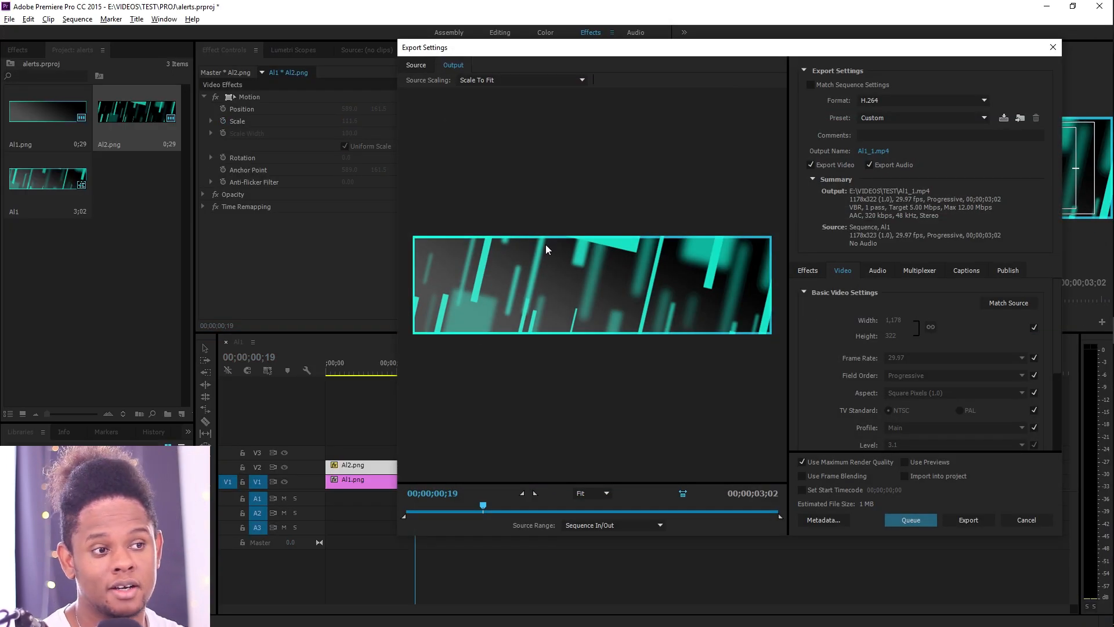
pyautogui.click(922, 101)
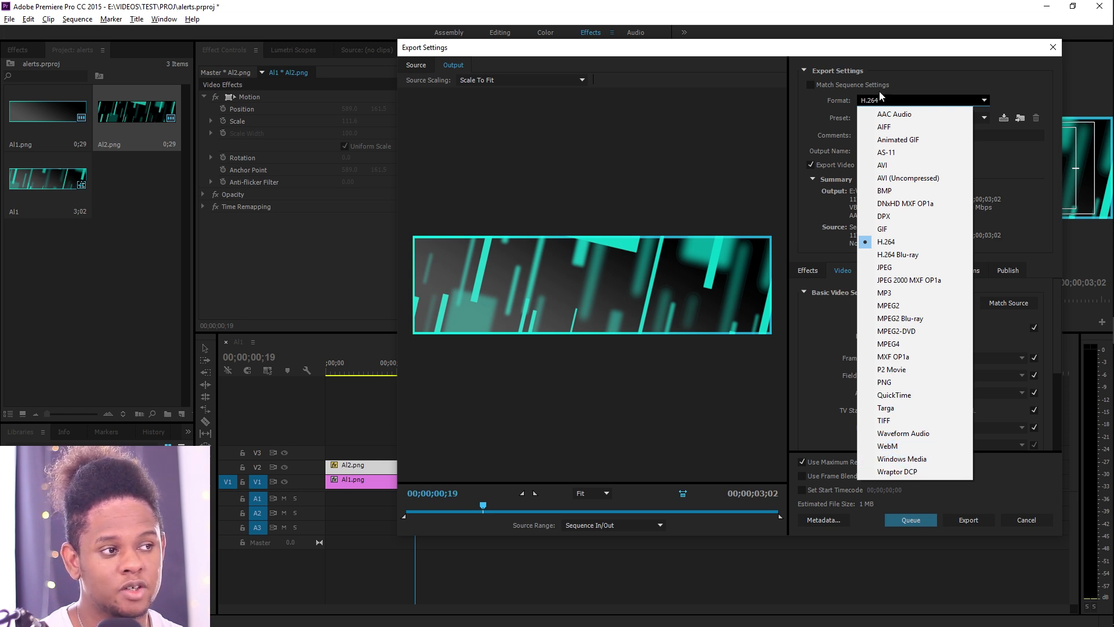
pyautogui.click(1096, 111)
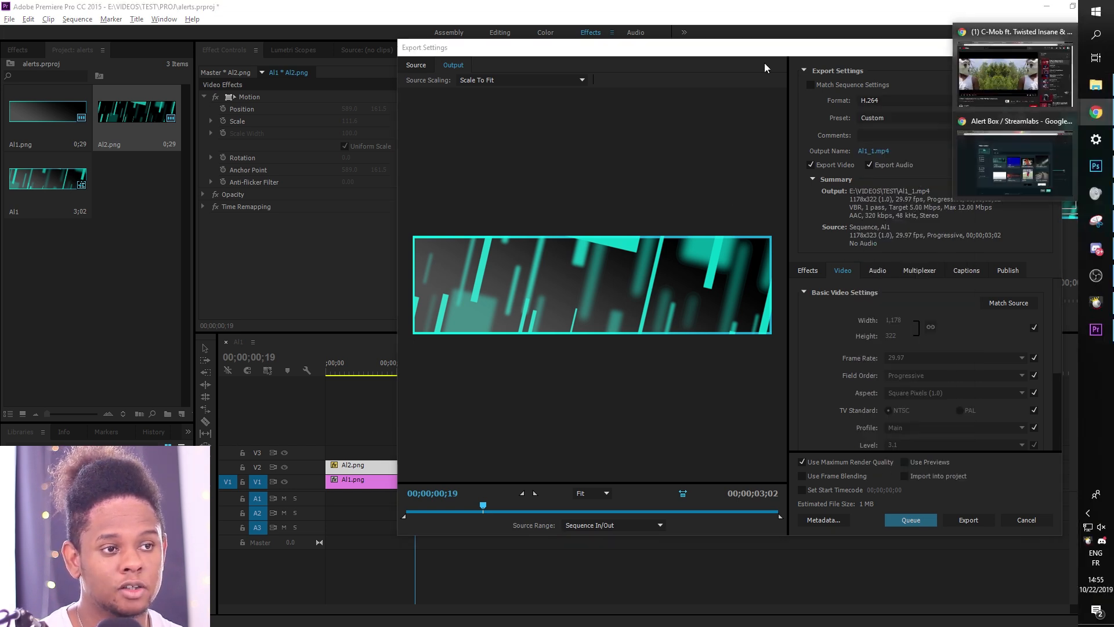
pyautogui.click(1026, 156)
pyautogui.press('Escape')
# Search Google for "mp4 to webm" in a new browser tab and open the Online-Convert WebM (VP8) converter
pyautogui.click(295, 9)
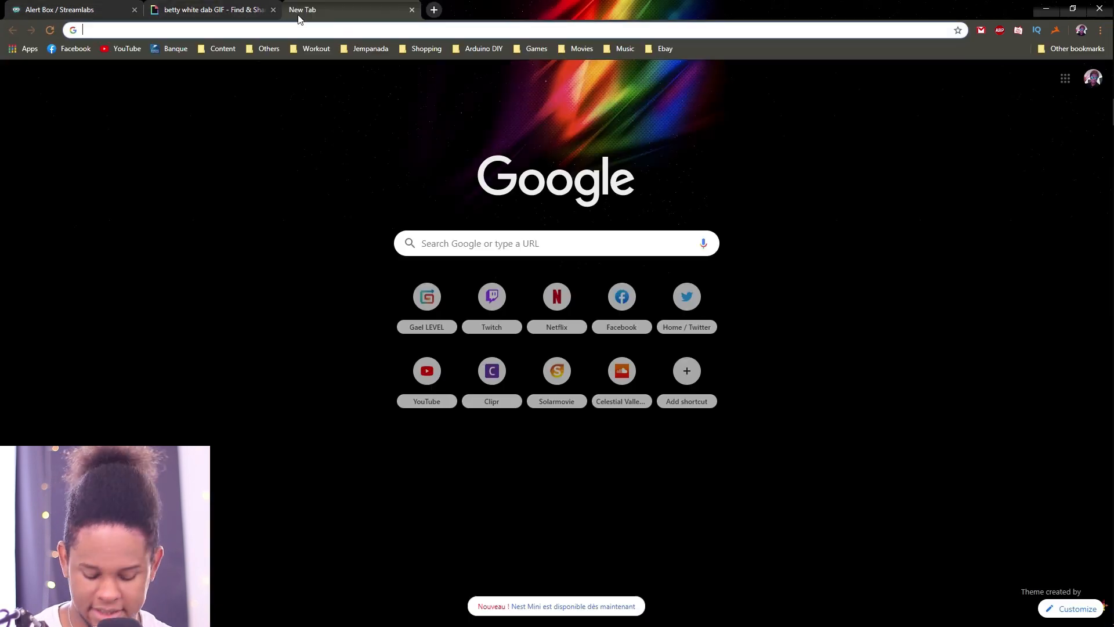
pyautogui.write('mp4 ti')
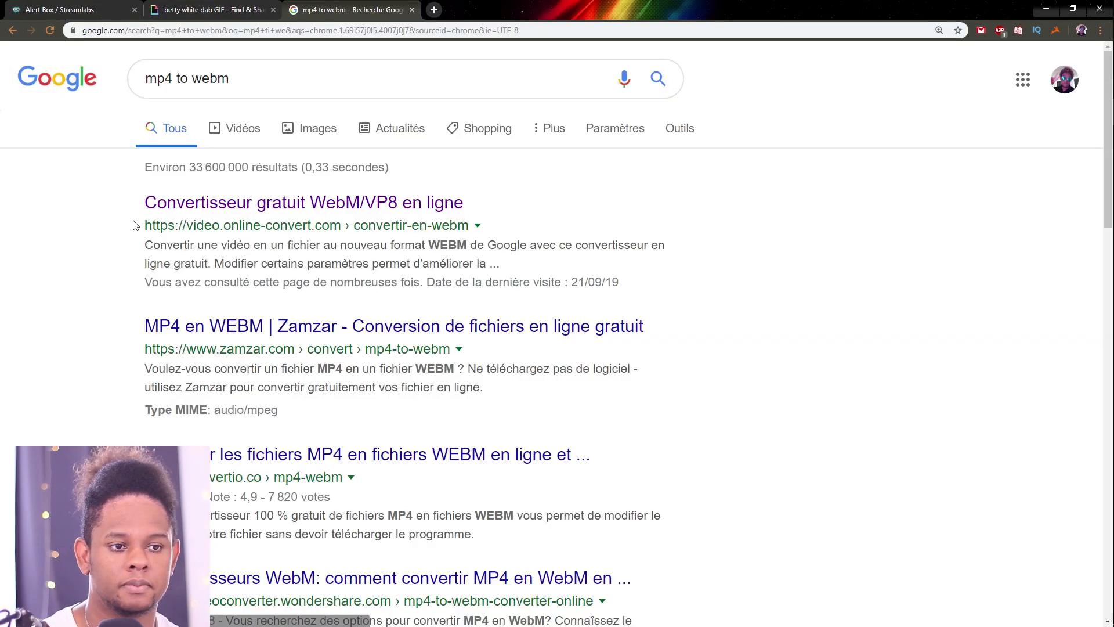
pyautogui.click(152, 210)
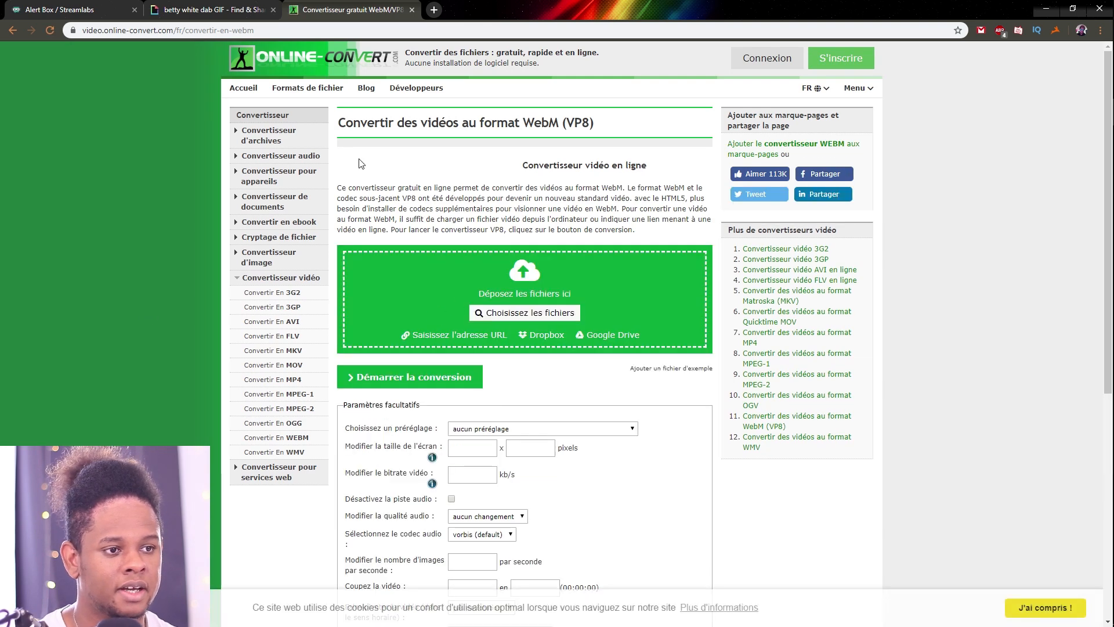
# Upload Al1.mp4 from the TEST folder to the converter for conversion to WebM
pyautogui.click(508, 313)
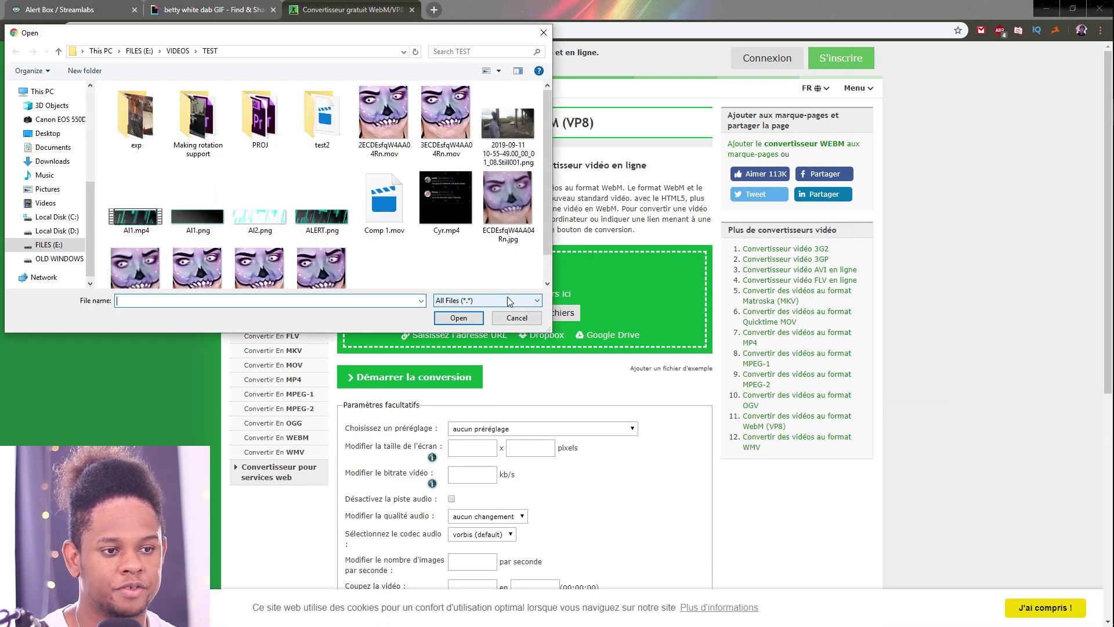
pyautogui.click(135, 208)
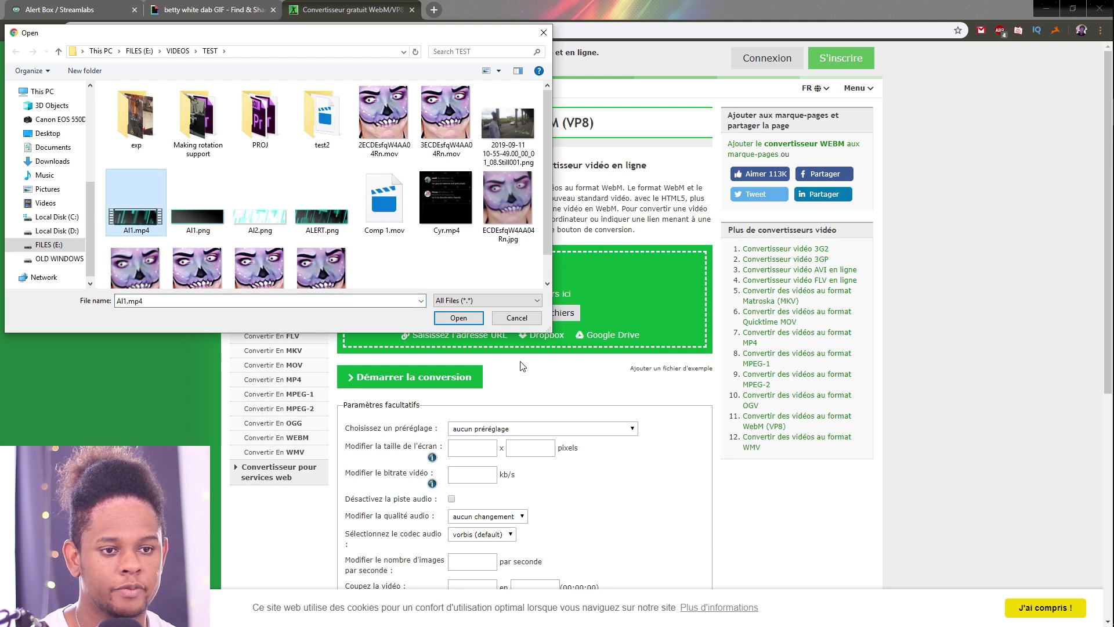
pyautogui.click(458, 318)
# Switch to Premiere Pro, set the sequence's export format to WebM and return to the converter in the browser
pyautogui.moveTo(1104, 249)
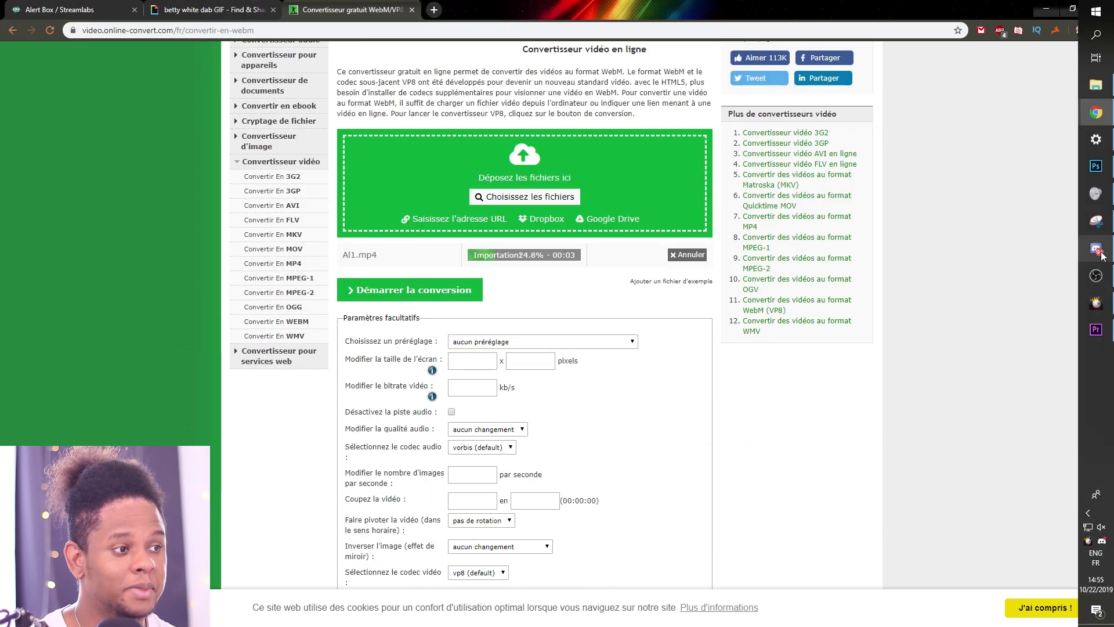
pyautogui.click(1098, 330)
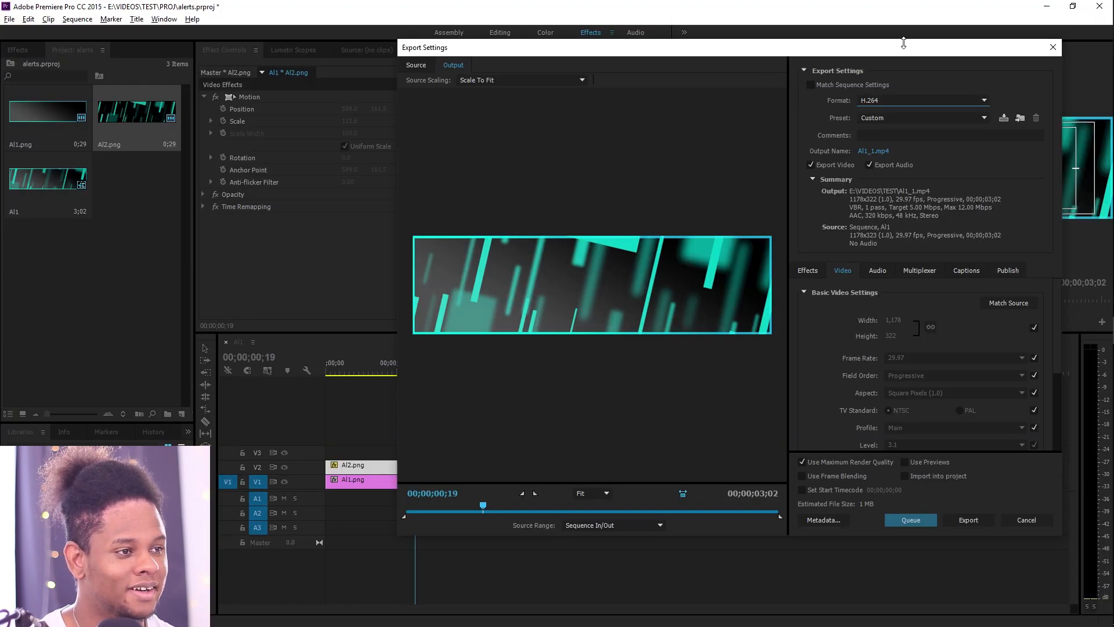
pyautogui.click(927, 101)
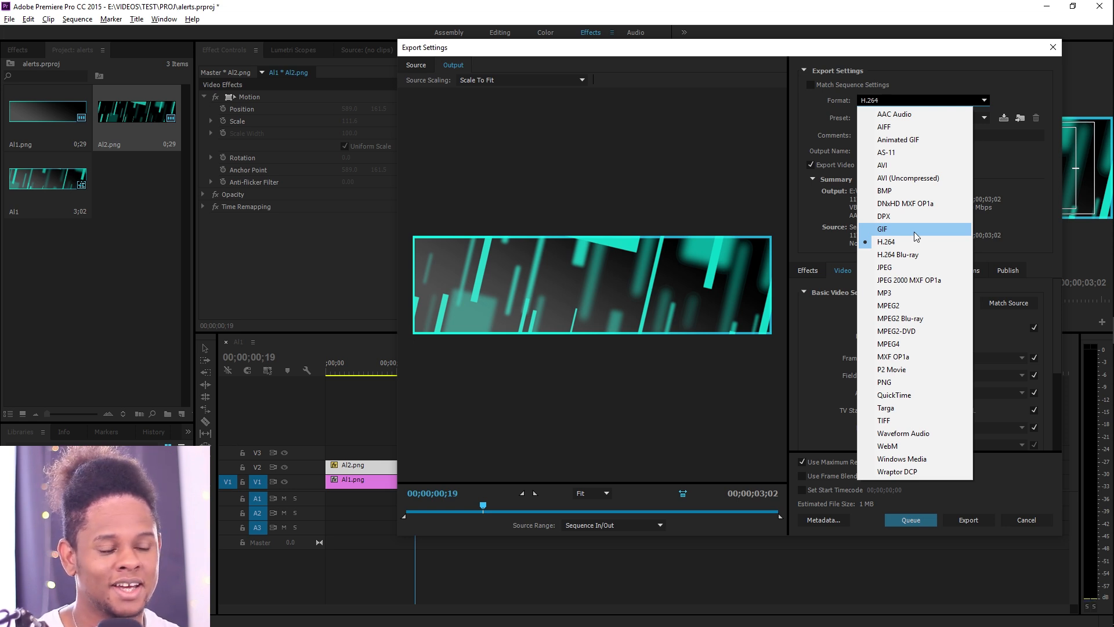
pyautogui.click(888, 446)
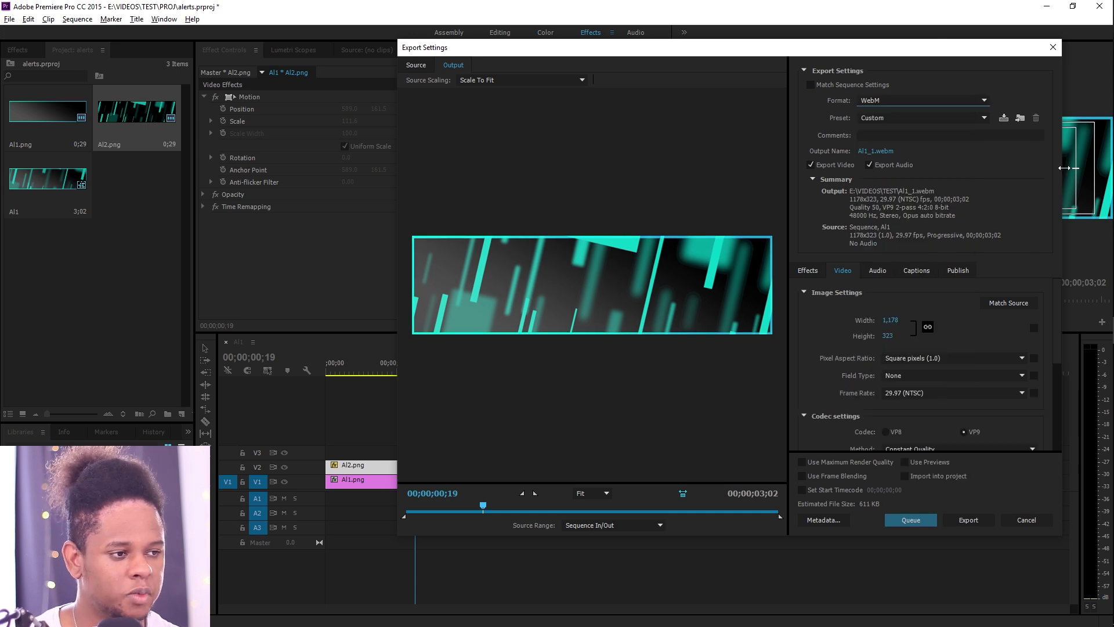
pyautogui.hotkey('alt', 'Tab')
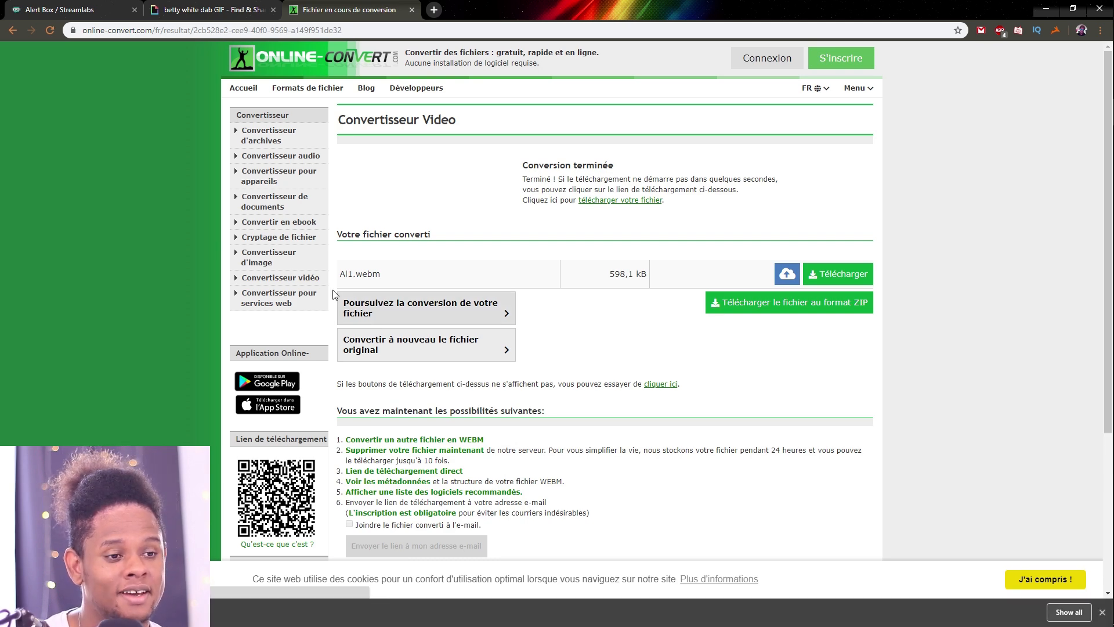
# Return to the Streamlabs Alert Box page and open the media gallery for the follow alert's image
pyautogui.click(77, 8)
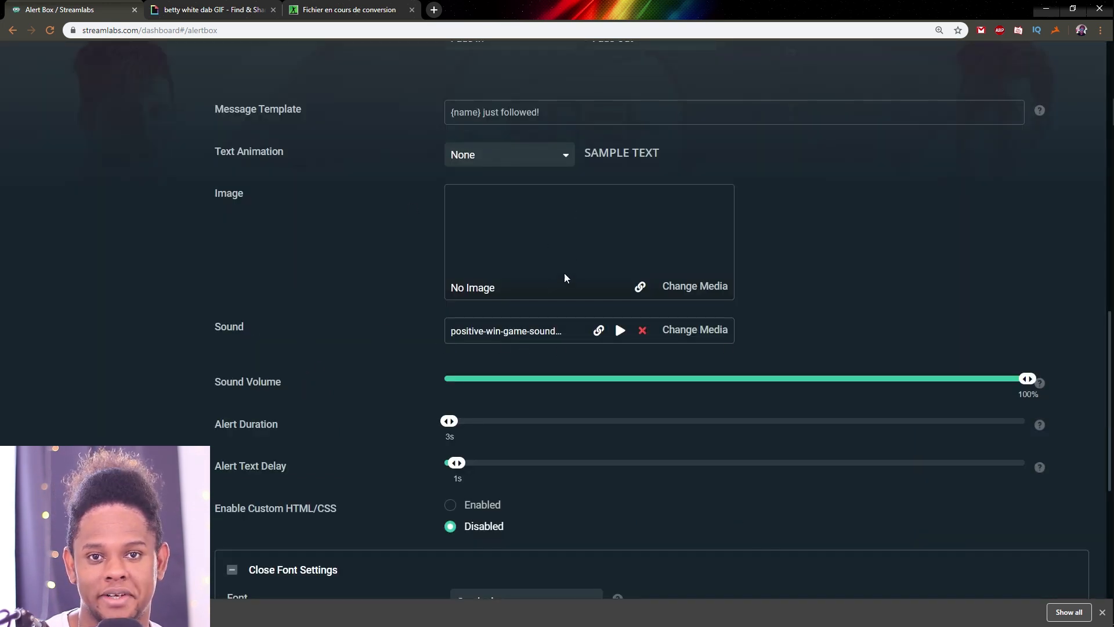
pyautogui.scroll(-5, 321, 405)
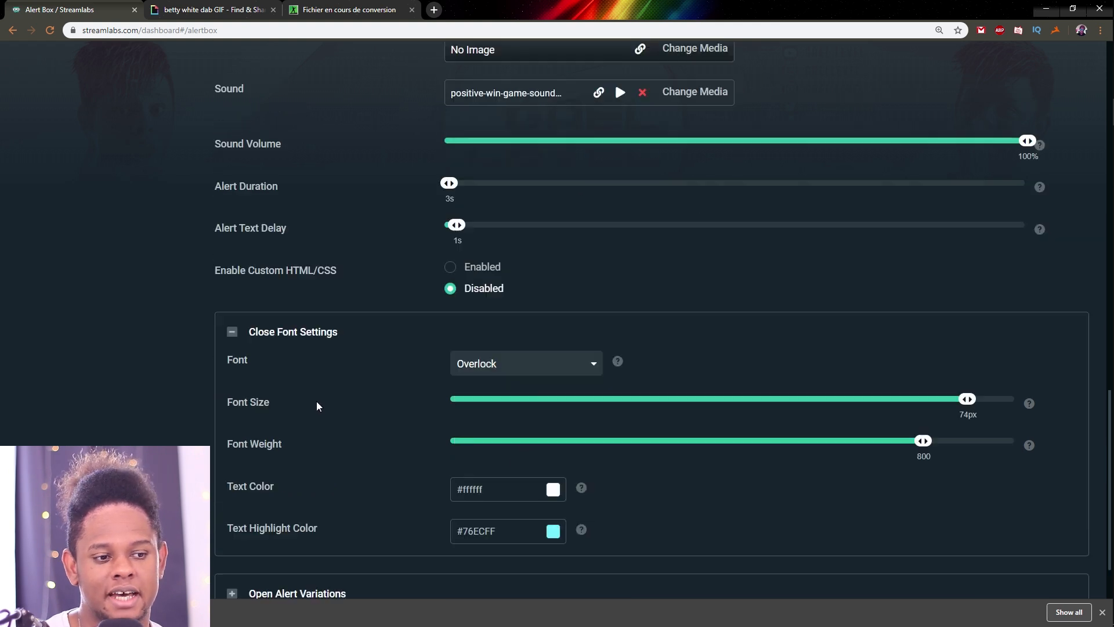
pyautogui.scroll(6, 330, 405)
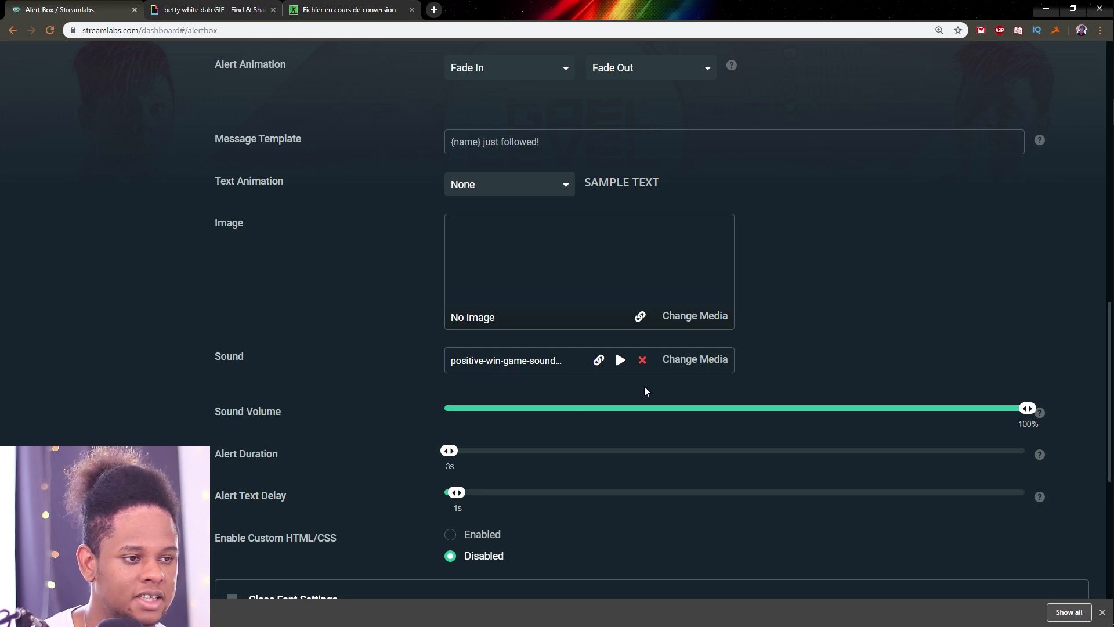
pyautogui.click(722, 315)
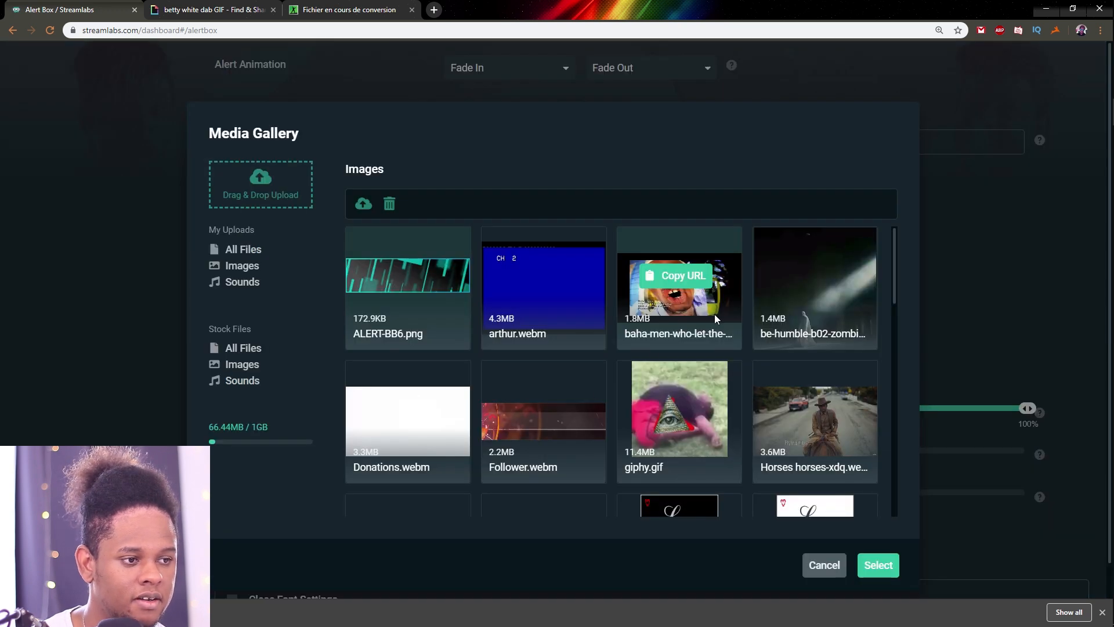
# Upload the converted Al1 WebM file to the media gallery and select it as the follow alert's image
pyautogui.click(348, 9)
pyautogui.click(64, 9)
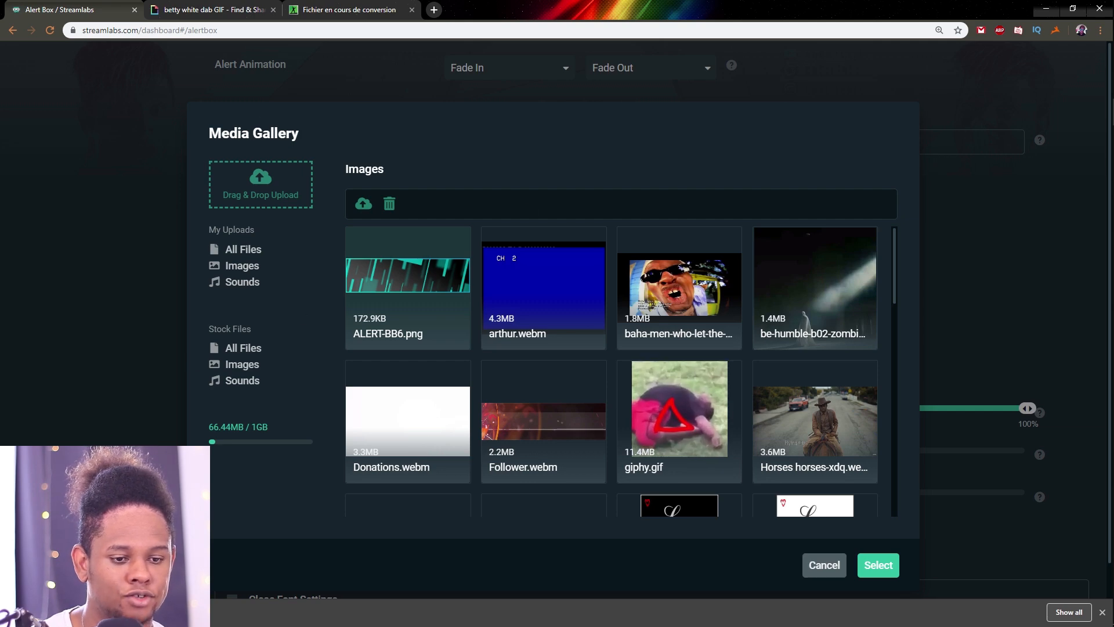
pyautogui.moveTo(58, 612); pyautogui.dragTo(268, 184)
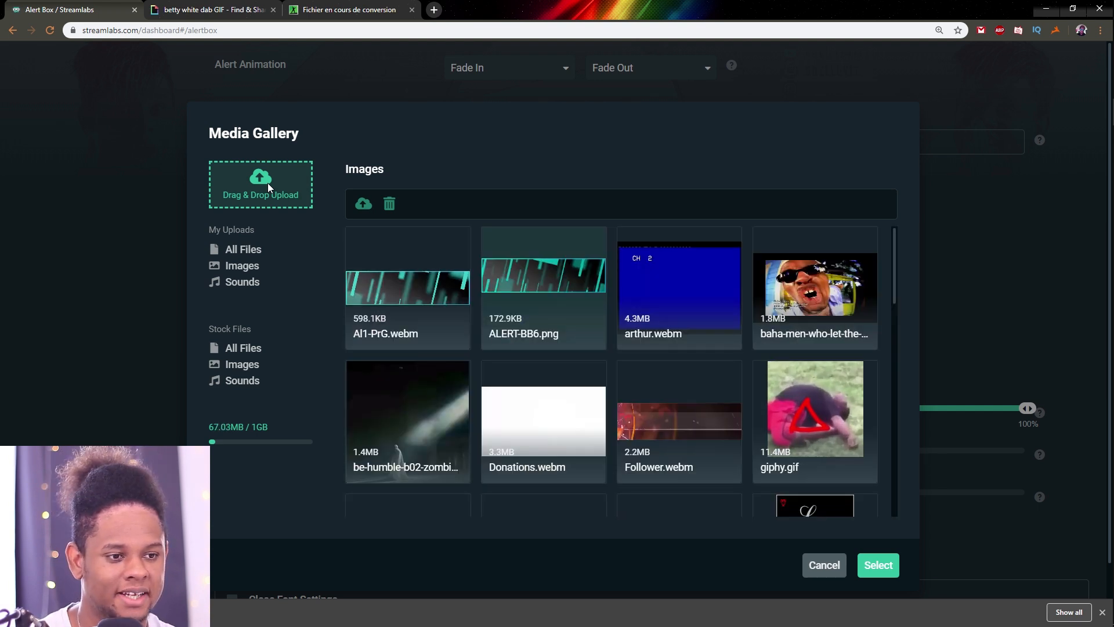
pyautogui.click(394, 267)
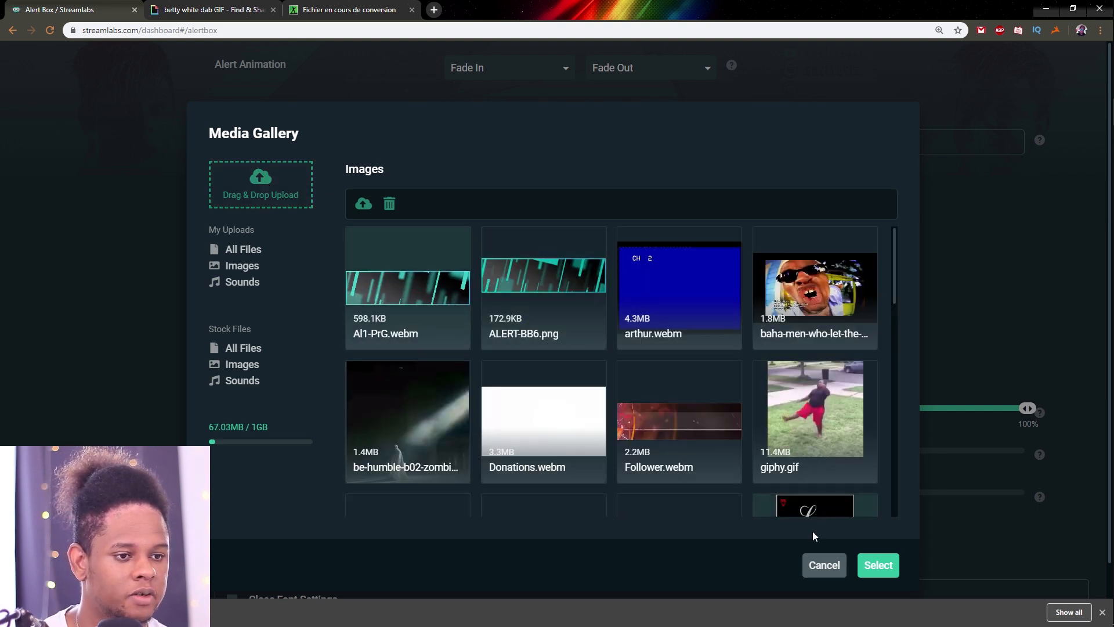
pyautogui.click(876, 564)
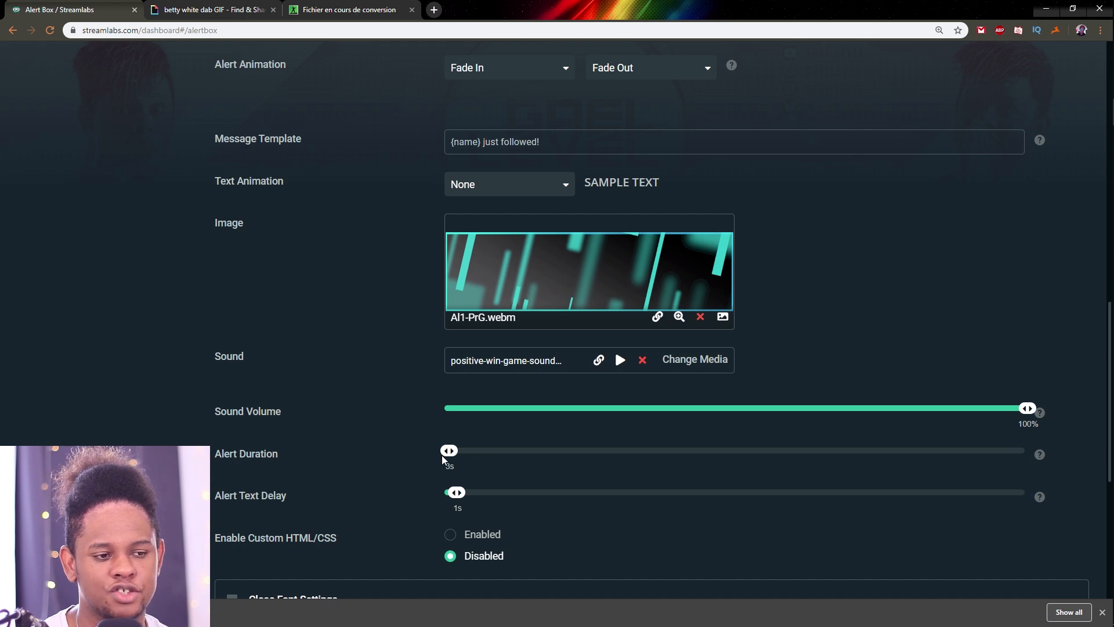
# Send test follow alerts from Streamlabs and check how the animated banner plays in OBS
pyautogui.moveTo(1108, 346)
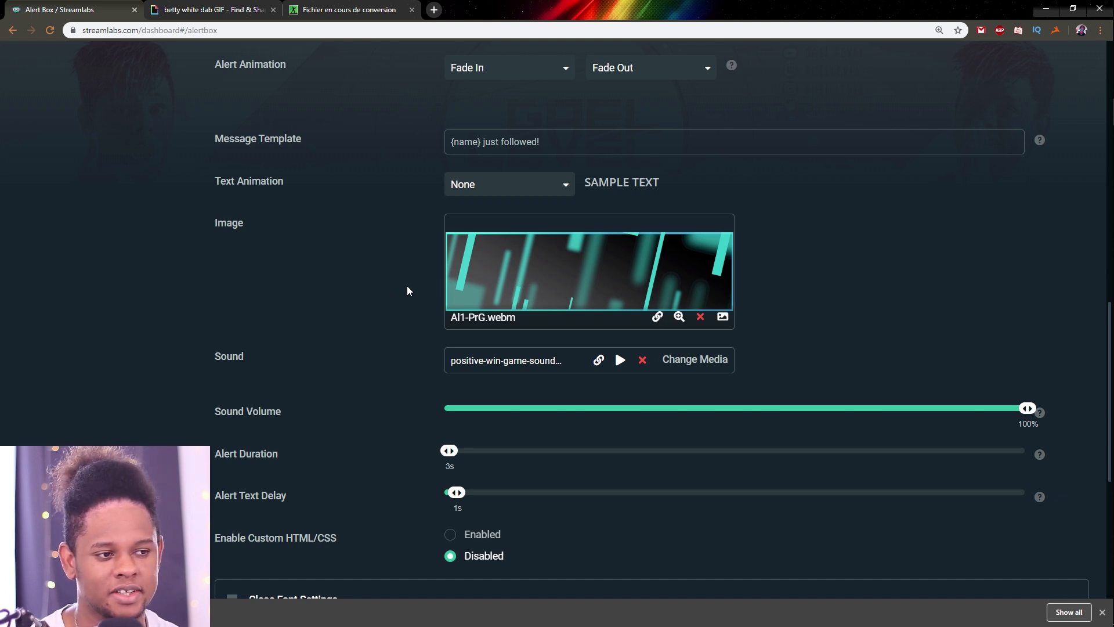
pyautogui.scroll(-6, 154, 352)
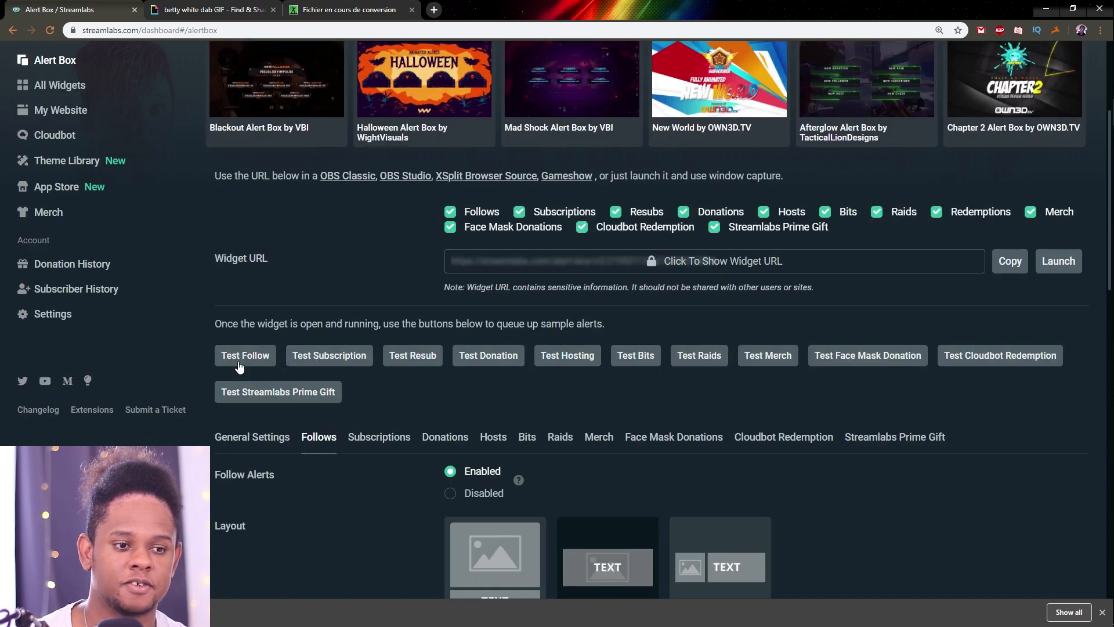
pyautogui.click(239, 365)
pyautogui.hotkey('alt', 'Tab')
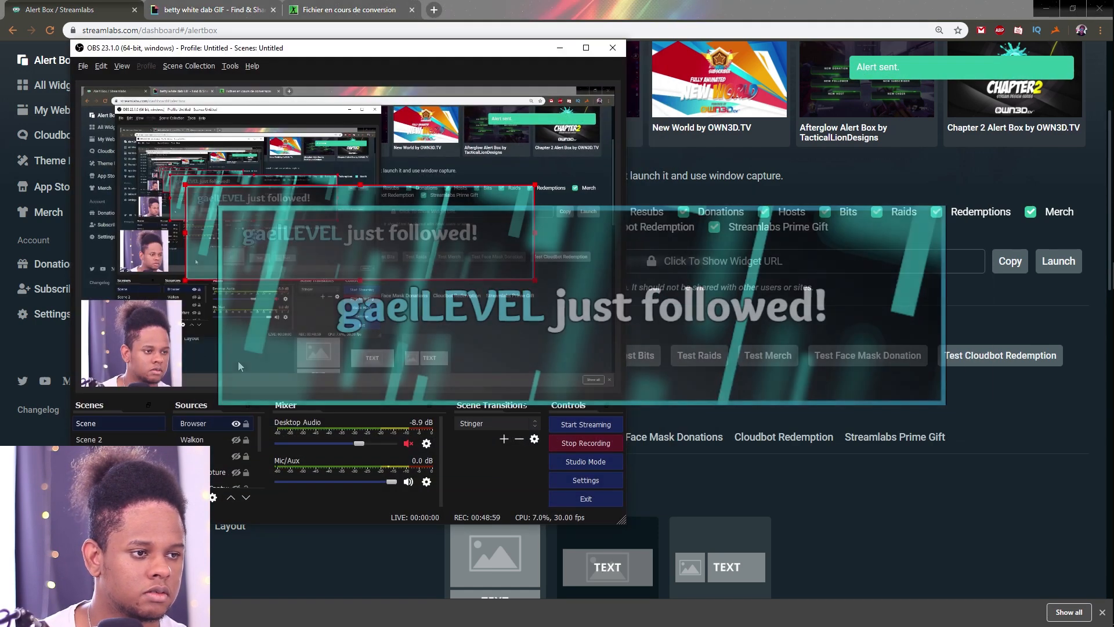
pyautogui.hotkey('alt', 'Tab')
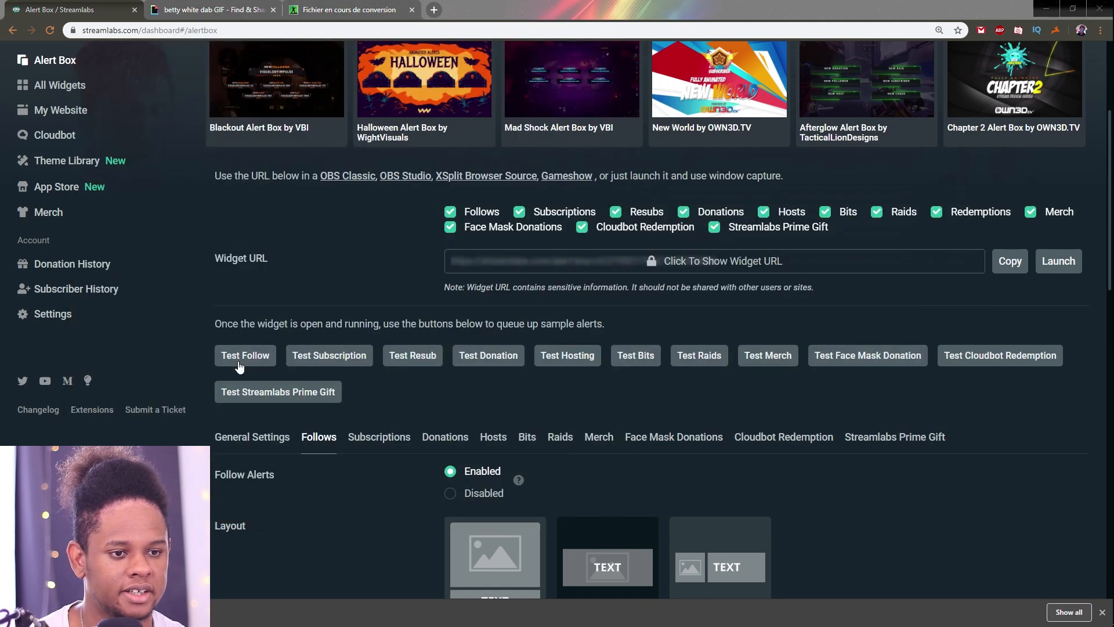
pyautogui.click(238, 360)
pyautogui.hotkey('alt', 'Tab')
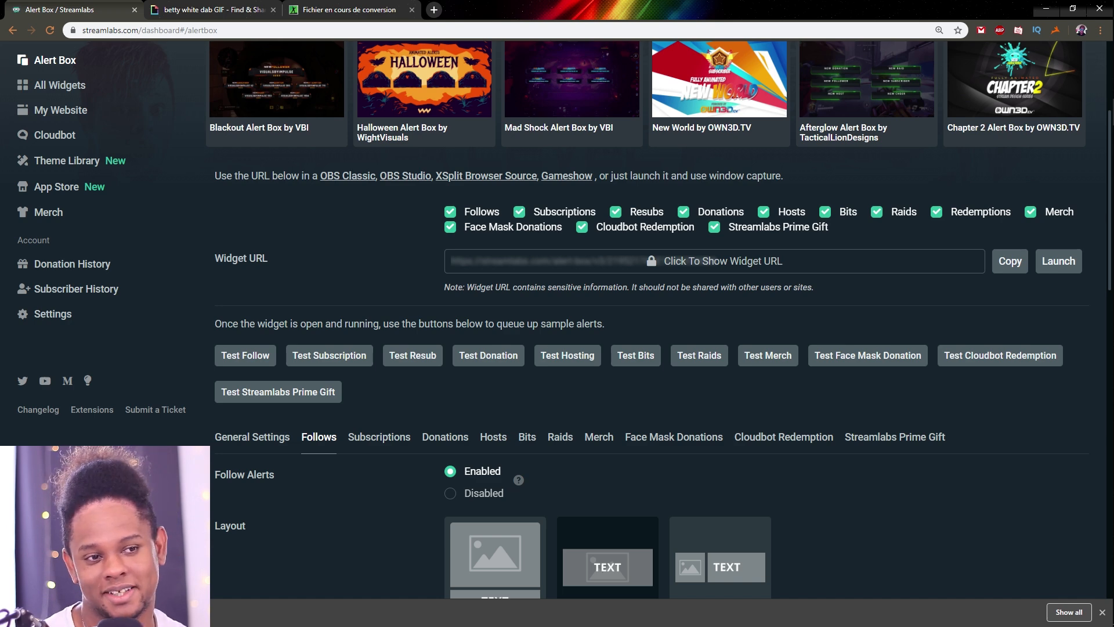
# Enable custom HTML/CSS for the follow alert
pyautogui.scroll(-10, 615, 349)
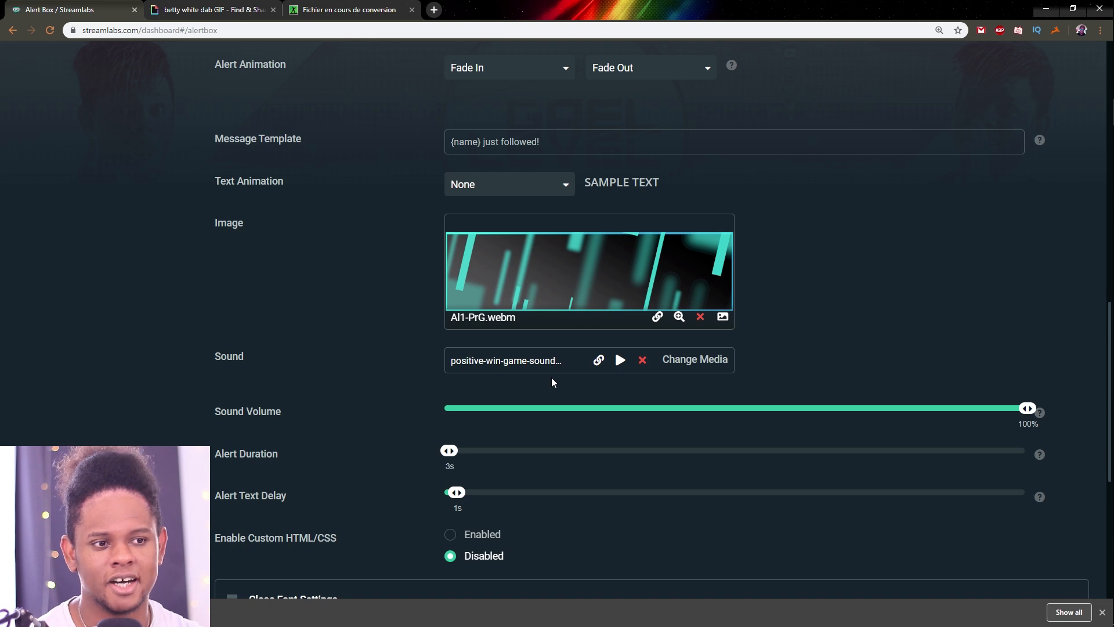
pyautogui.scroll(-5, 179, 405)
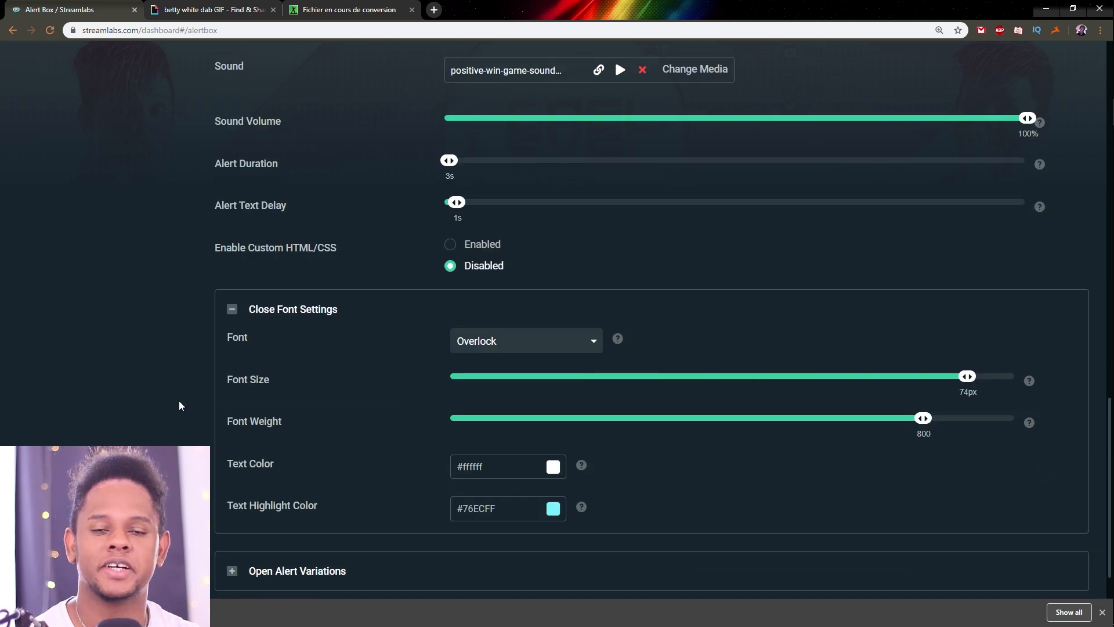
pyautogui.click(450, 245)
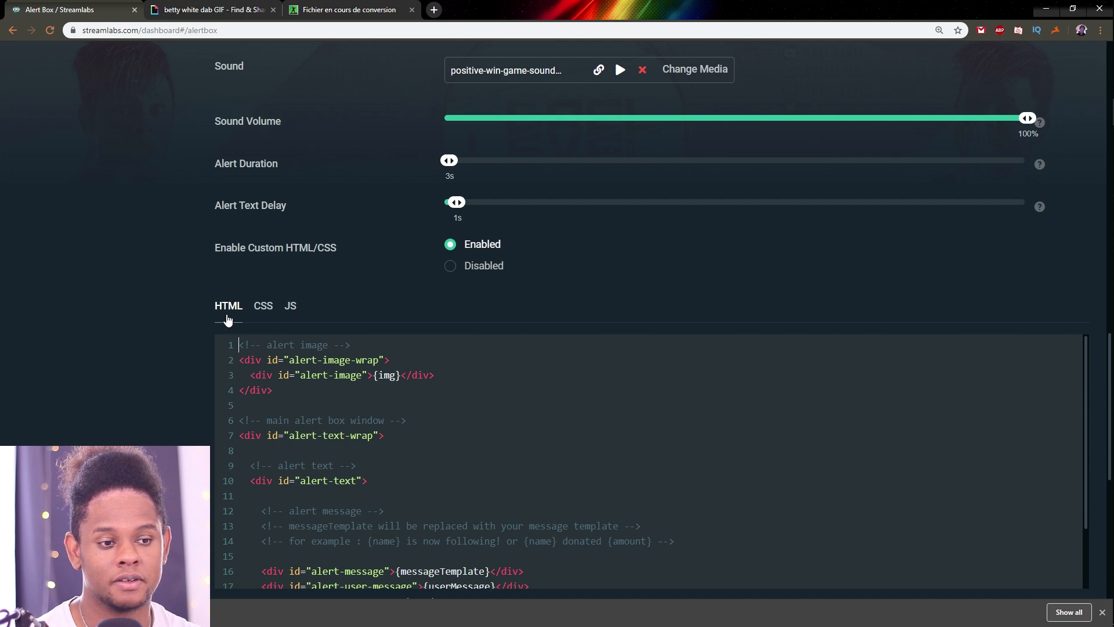
# Examine the follow alert's custom HTML, CSS and JS code, including the CSS rules for the alert text and image
pyautogui.scroll(-3, 199, 332)
pyautogui.scroll(-1, 297, 255)
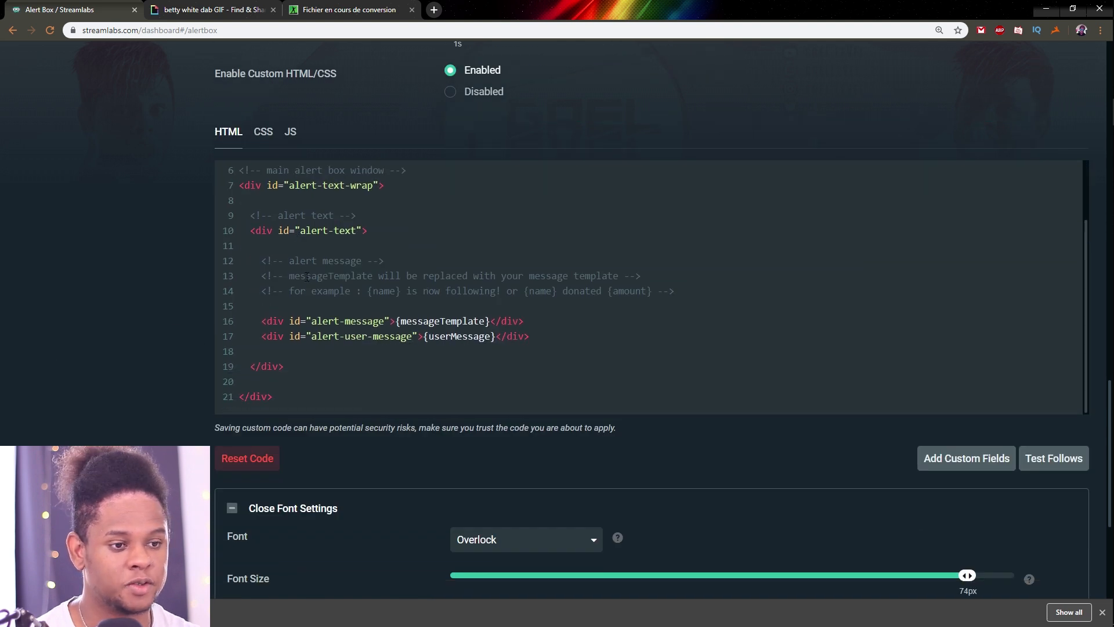
pyautogui.scroll(2, 296, 254)
pyautogui.click(263, 132)
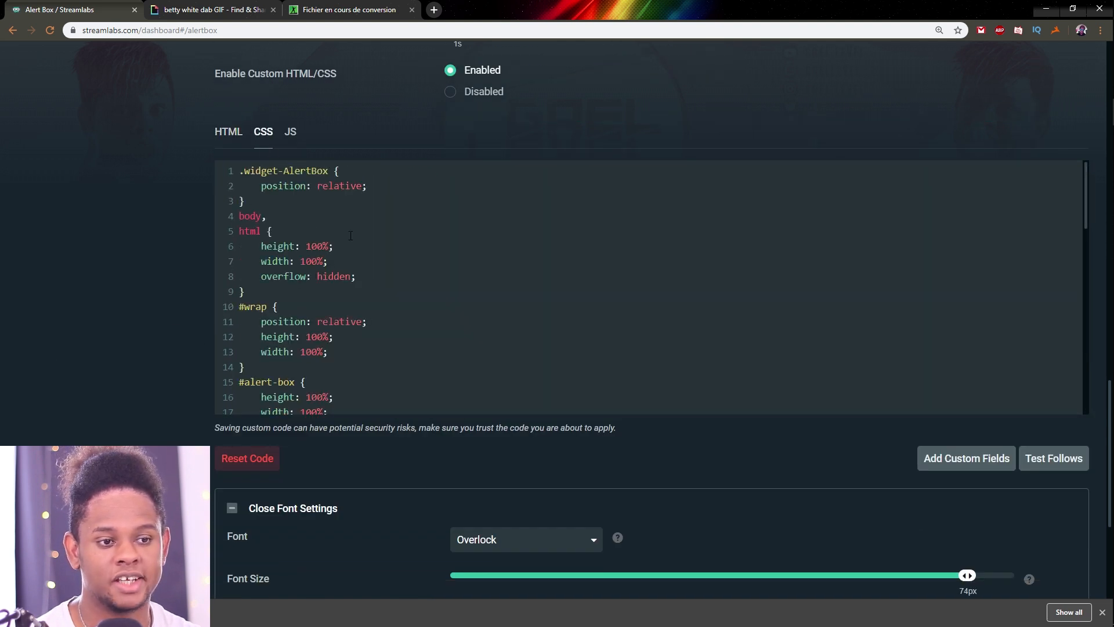
pyautogui.scroll(-6, 340, 232)
pyautogui.scroll(1, 315, 288)
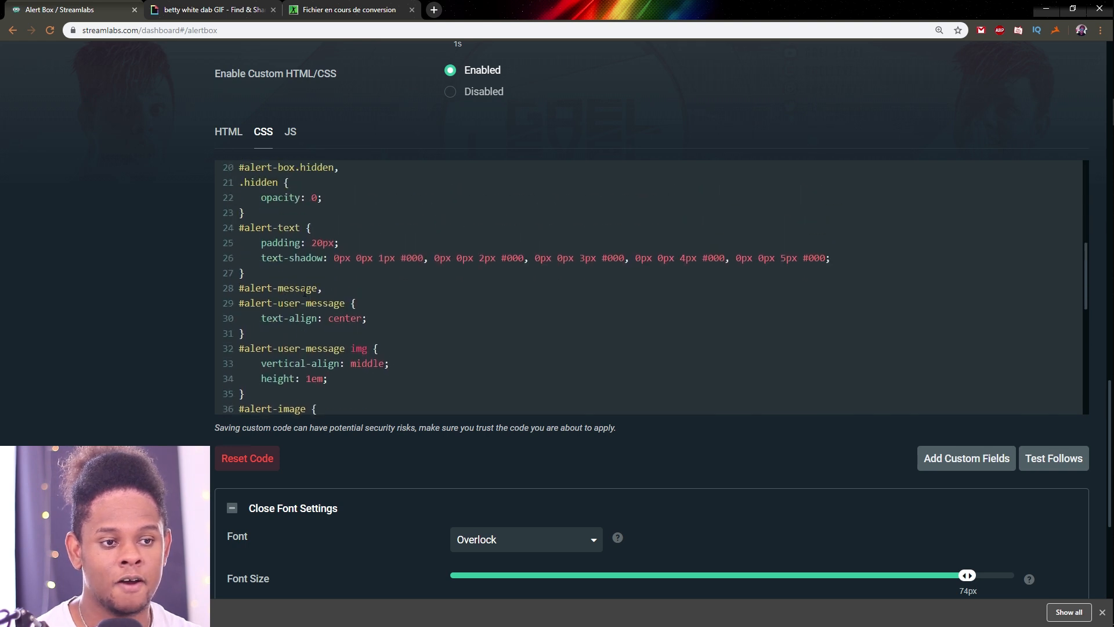
pyautogui.scroll(1, 315, 288)
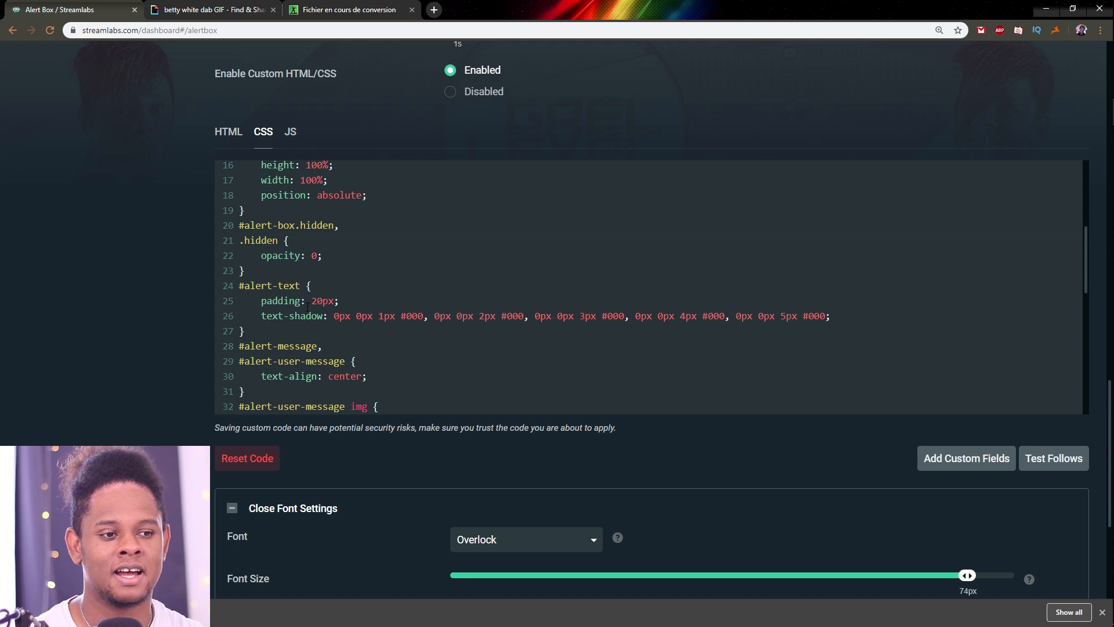
pyautogui.scroll(3, 354, 310)
pyautogui.scroll(-7, 397, 313)
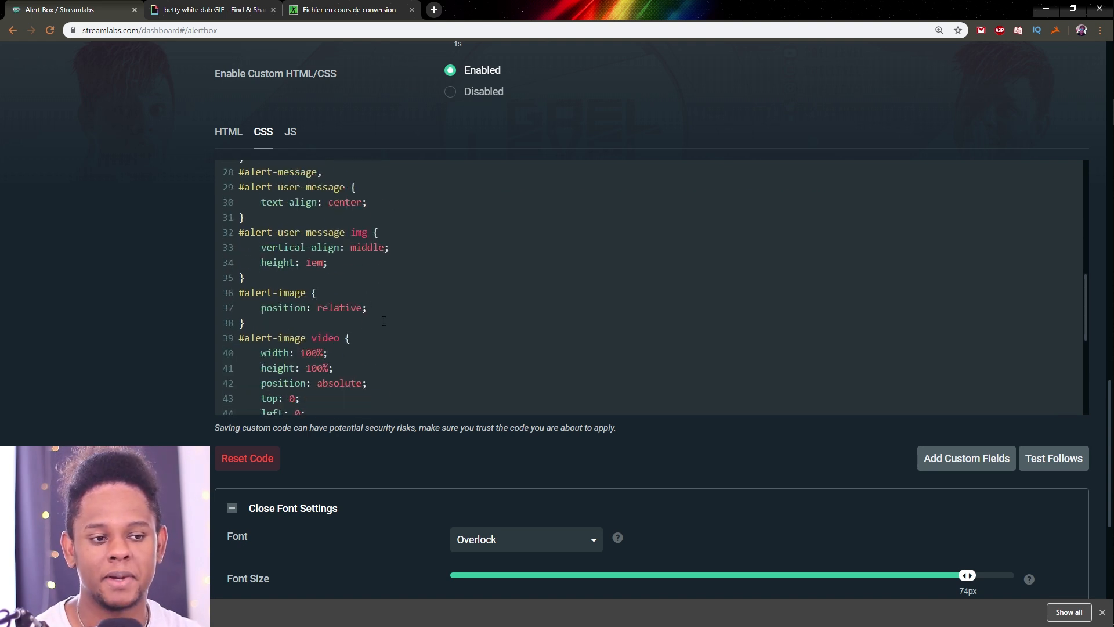
pyautogui.scroll(-3, 385, 321)
pyautogui.click(290, 131)
pyautogui.scroll(1, 365, 305)
pyautogui.scroll(-1, 289, 275)
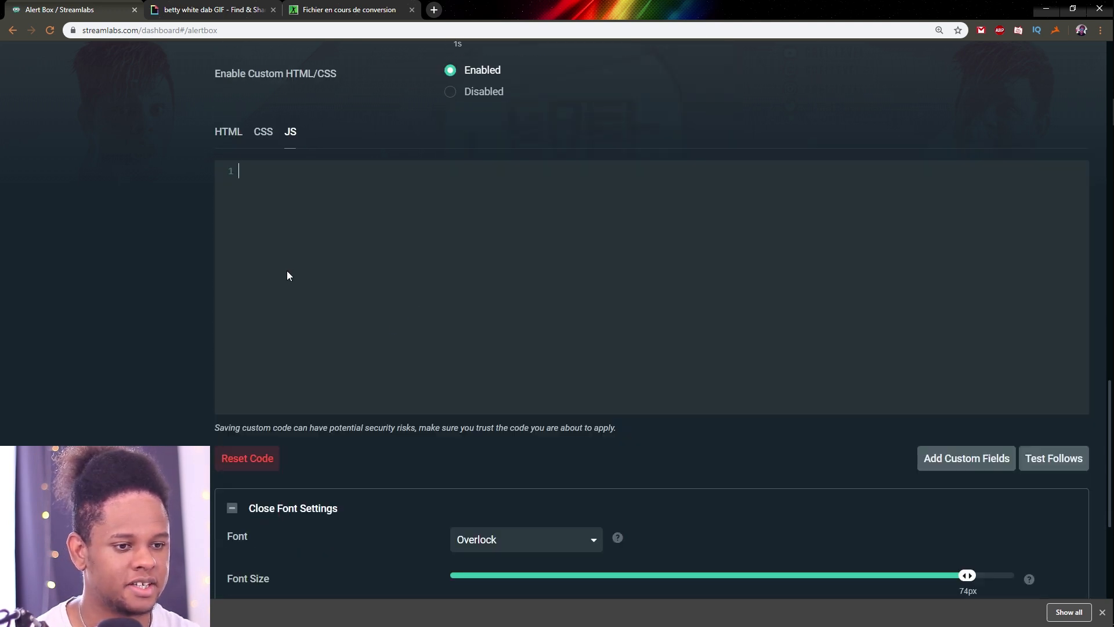
pyautogui.scroll(4, 285, 277)
pyautogui.click(269, 367)
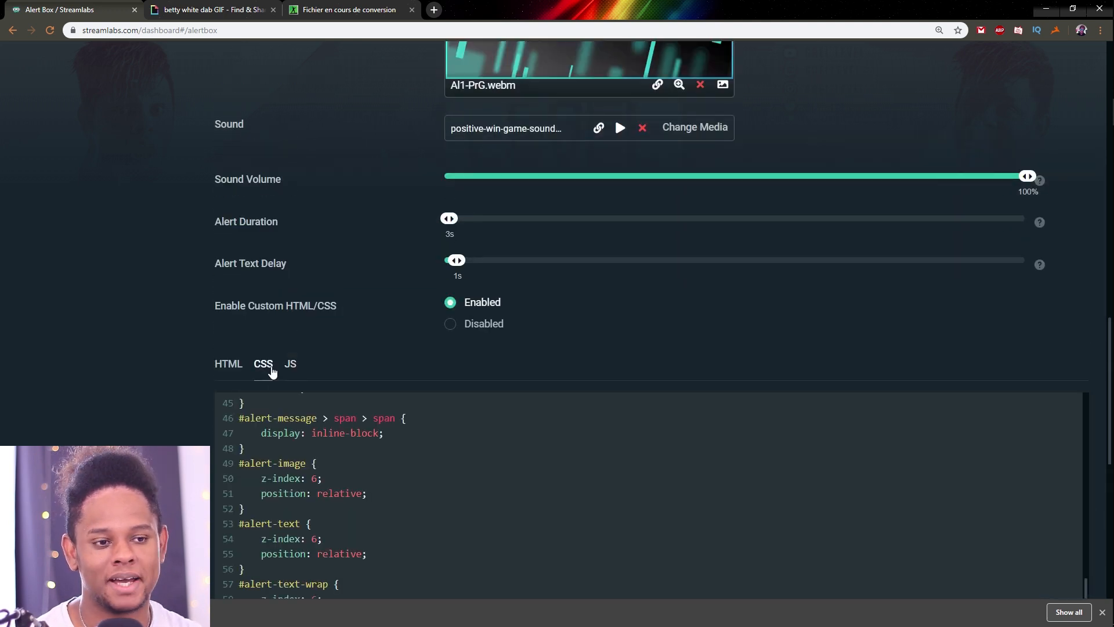
pyautogui.scroll(-6, 161, 420)
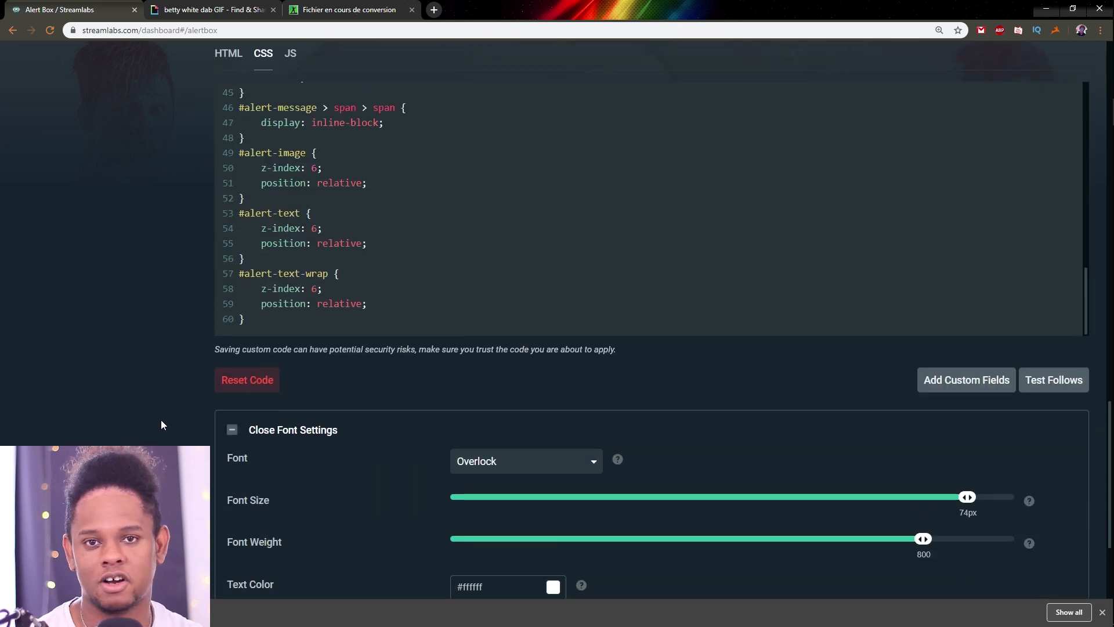
pyautogui.scroll(5, 162, 420)
pyautogui.scroll(-1, 177, 398)
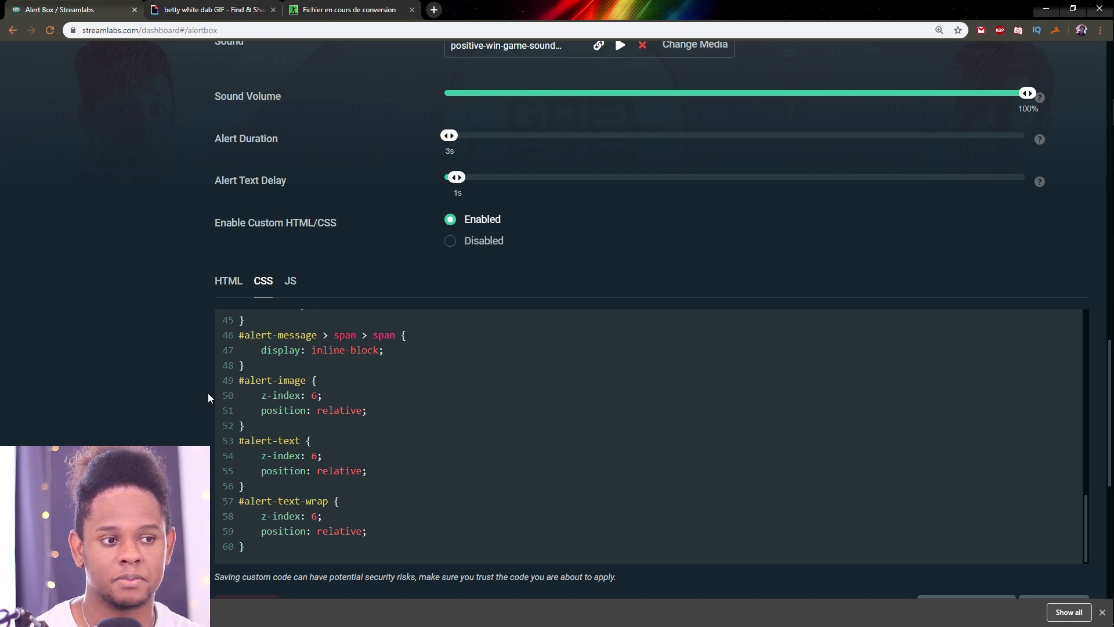
# Examine the file types accepted by the media gallery's upload dialog
pyautogui.scroll(9, 207, 391)
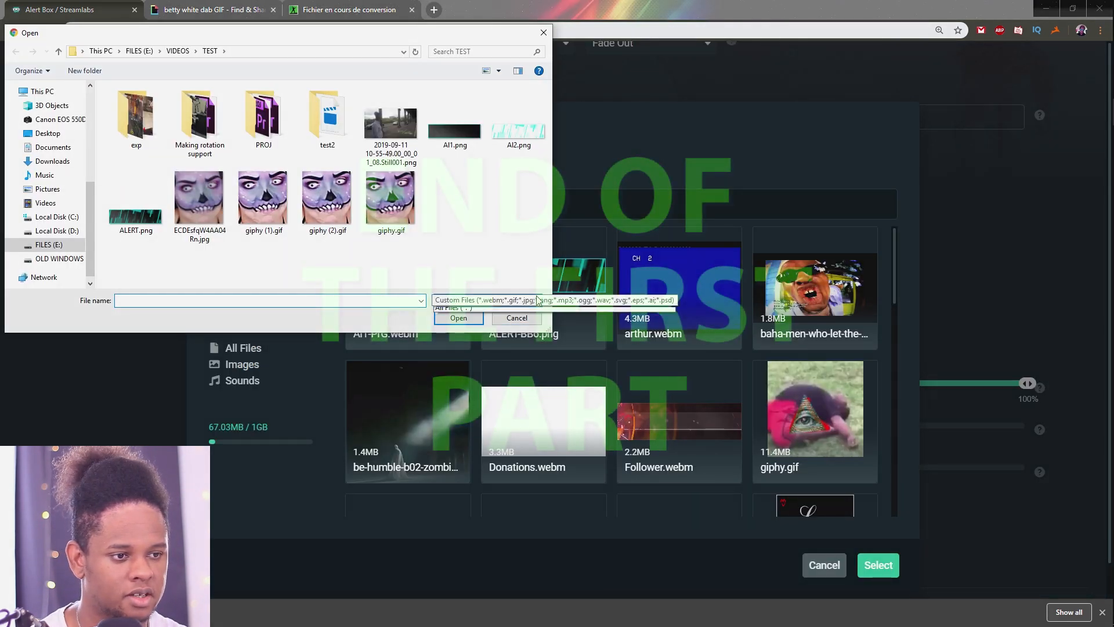
pyautogui.click(537, 300)
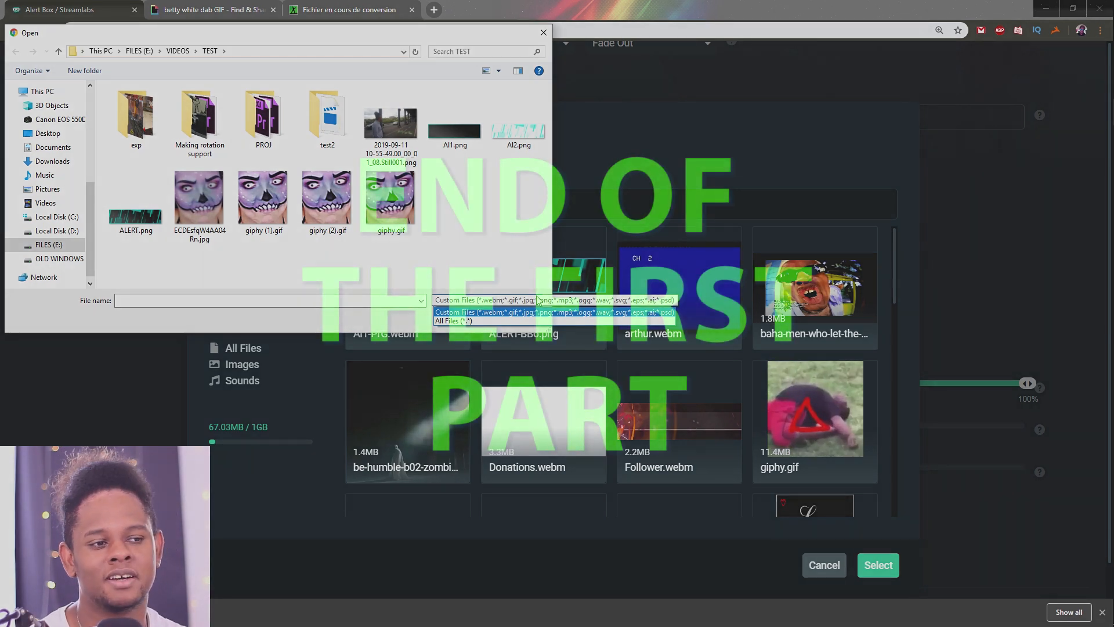
pyautogui.click(537, 300)
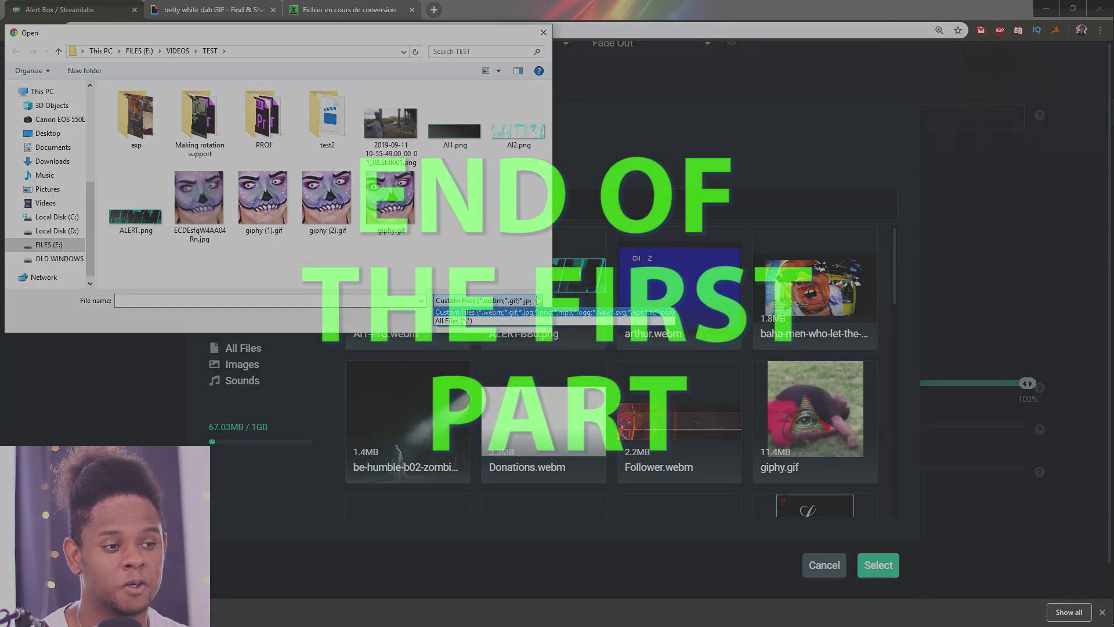